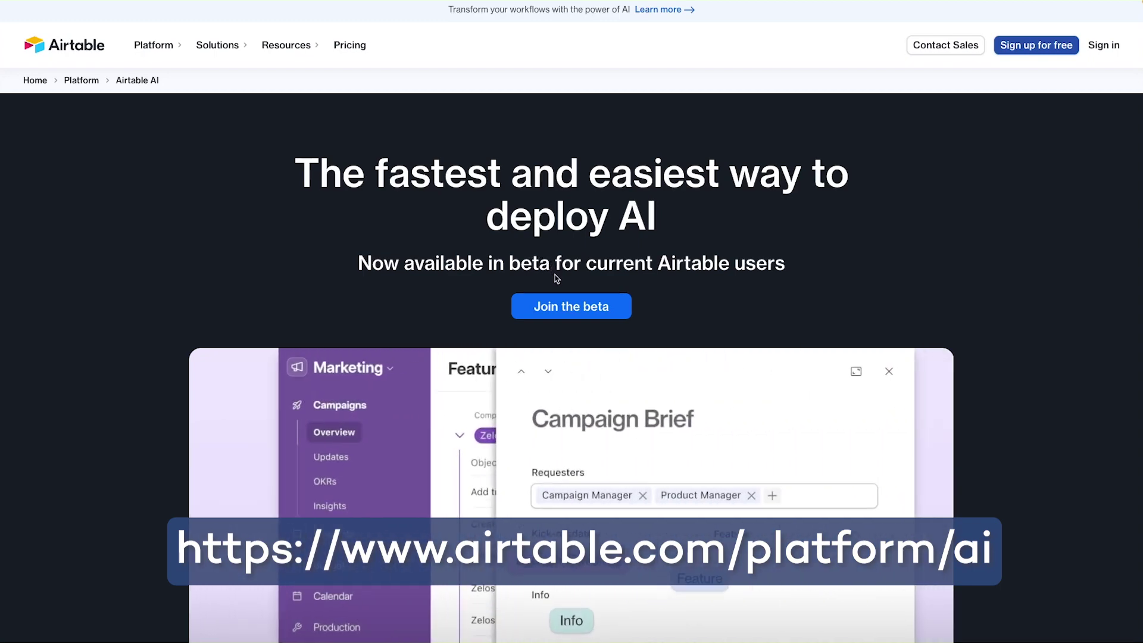
Step: Join the Airtable AI beta waitlist with use 'Creating tutorials!' and role Executive Leadership
{"action": "left_click", "coordinate": [576, 308]}
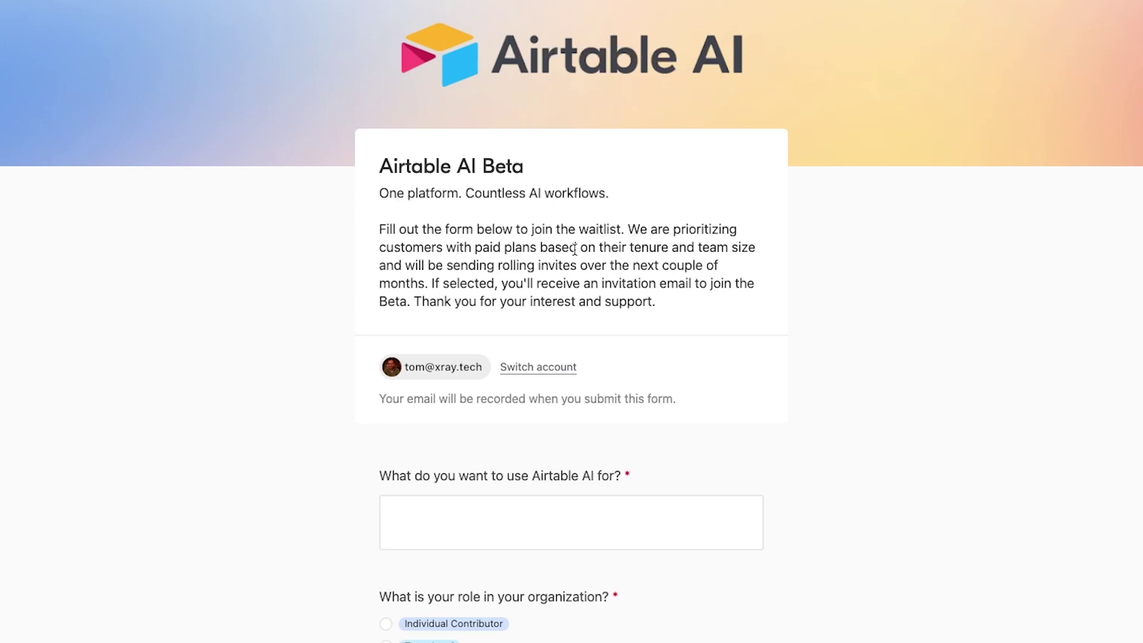
{"action": "scroll", "coordinate": [573, 248], "scroll_direction": "down", "scroll_amount": 2}
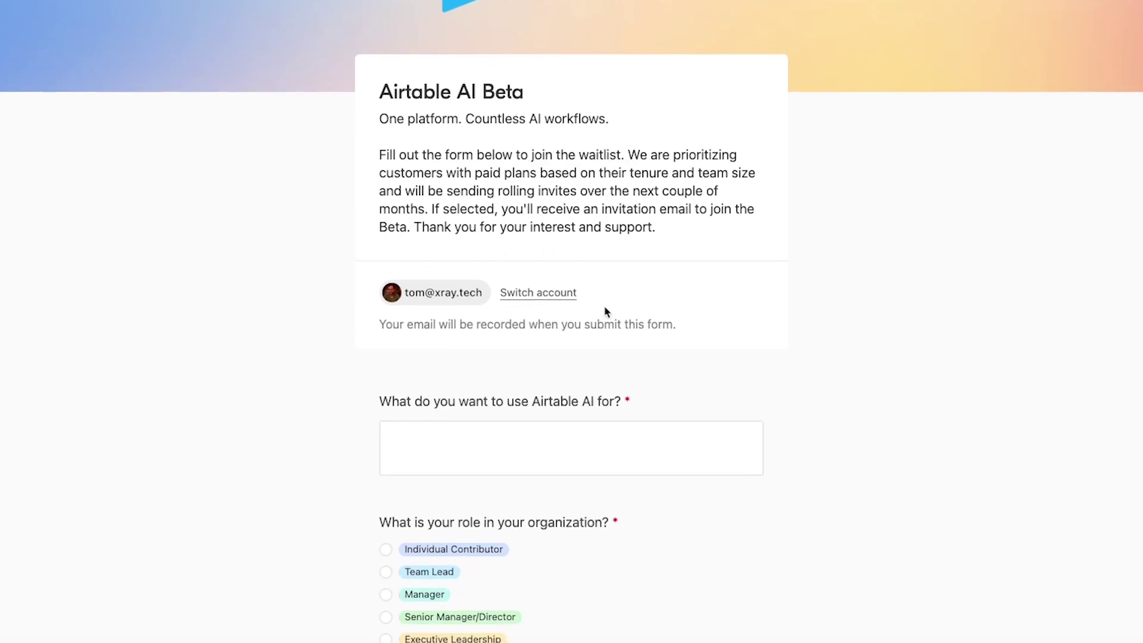
{"action": "scroll", "coordinate": [449, 322], "scroll_direction": "down", "scroll_amount": 1}
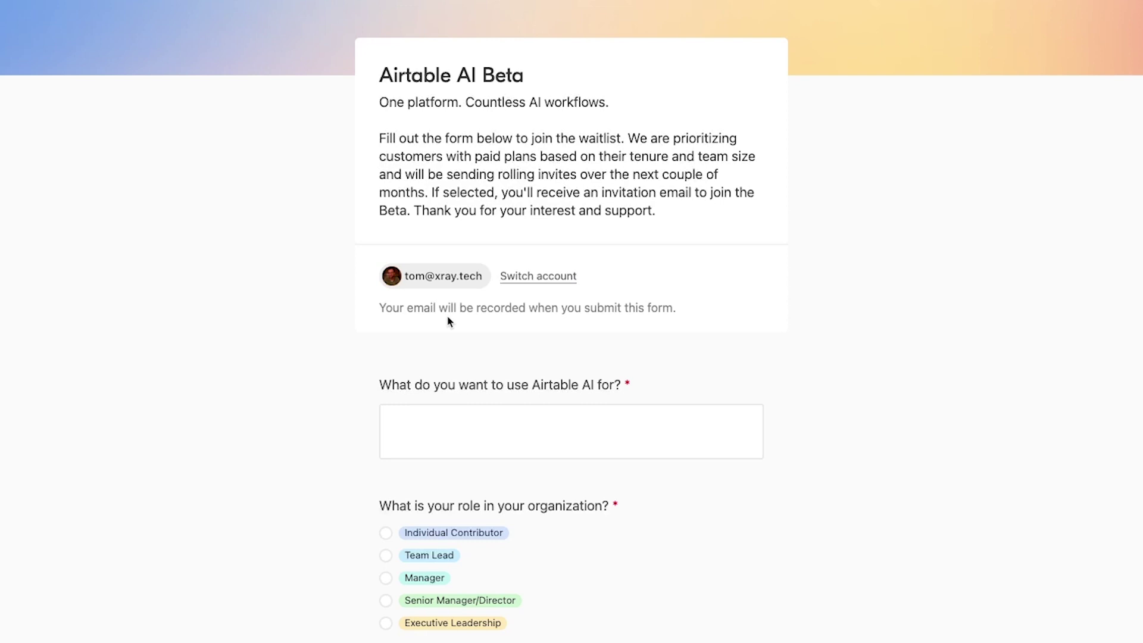
{"action": "scroll", "coordinate": [449, 321], "scroll_direction": "down", "scroll_amount": 3}
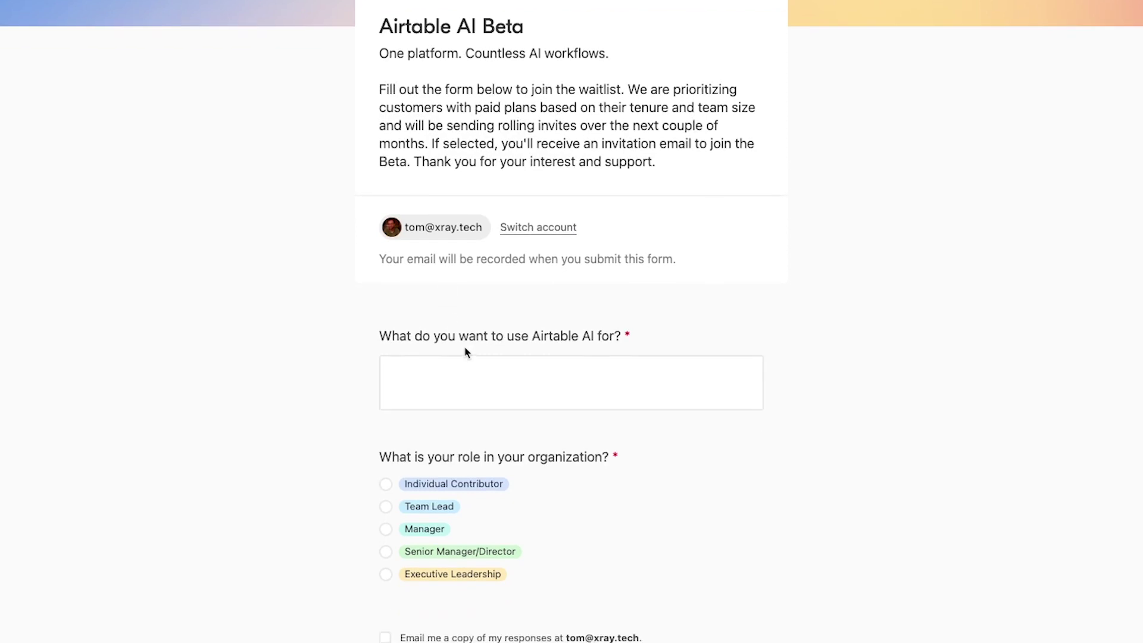
{"action": "left_click", "coordinate": [466, 358]}
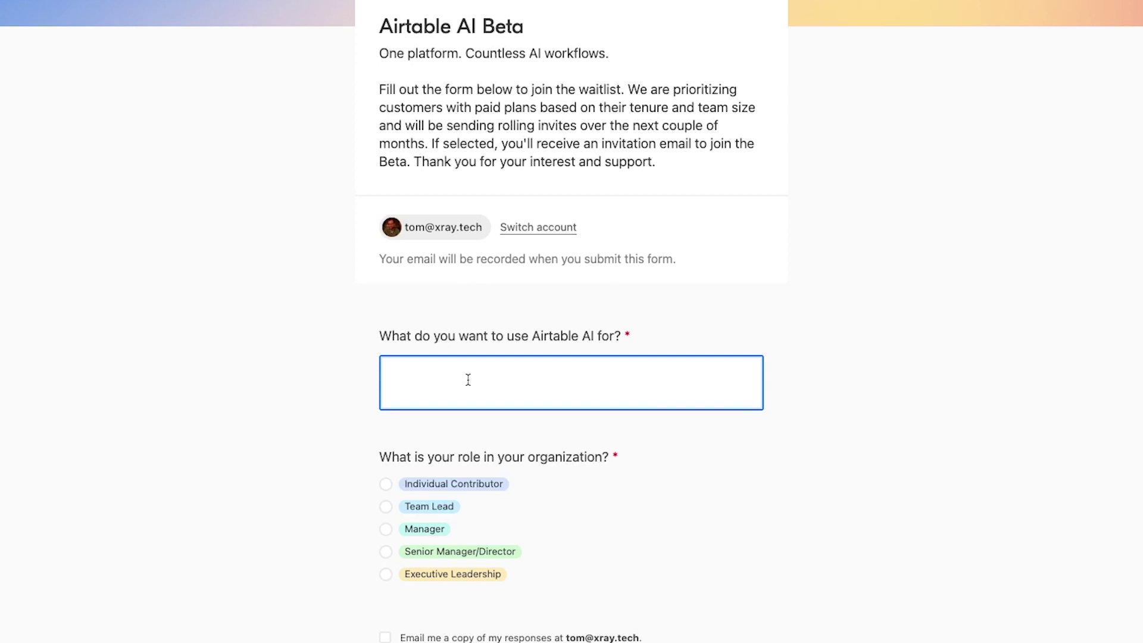
{"action": "type", "text": "Creating tutorials!"}
{"action": "scroll", "coordinate": [493, 457], "scroll_direction": "down", "scroll_amount": 3}
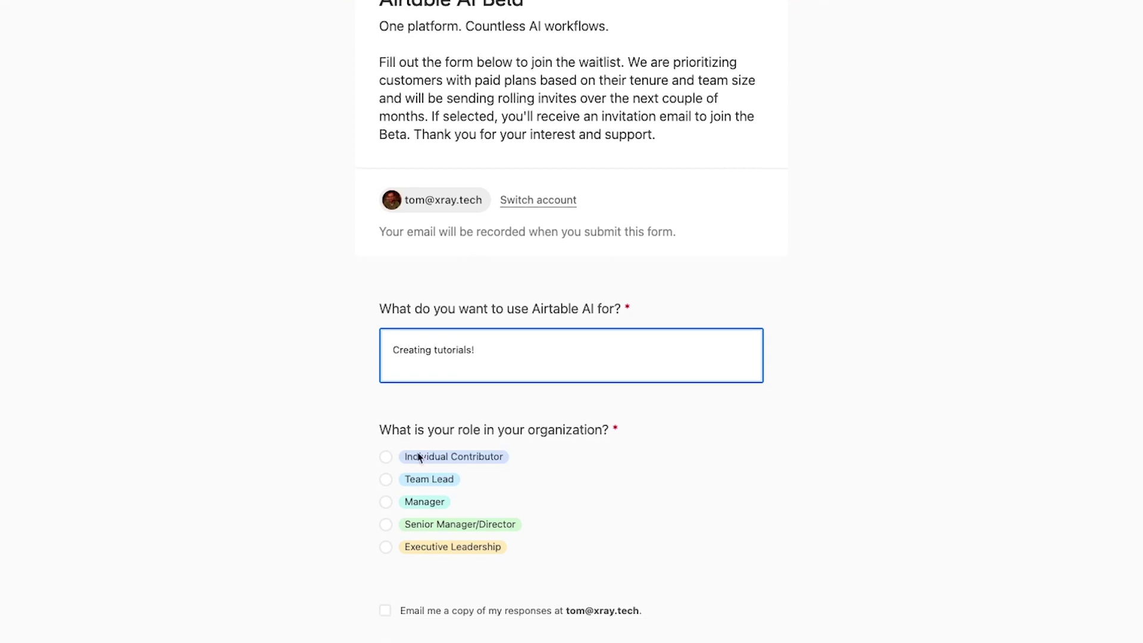
{"action": "left_click", "coordinate": [388, 440]}
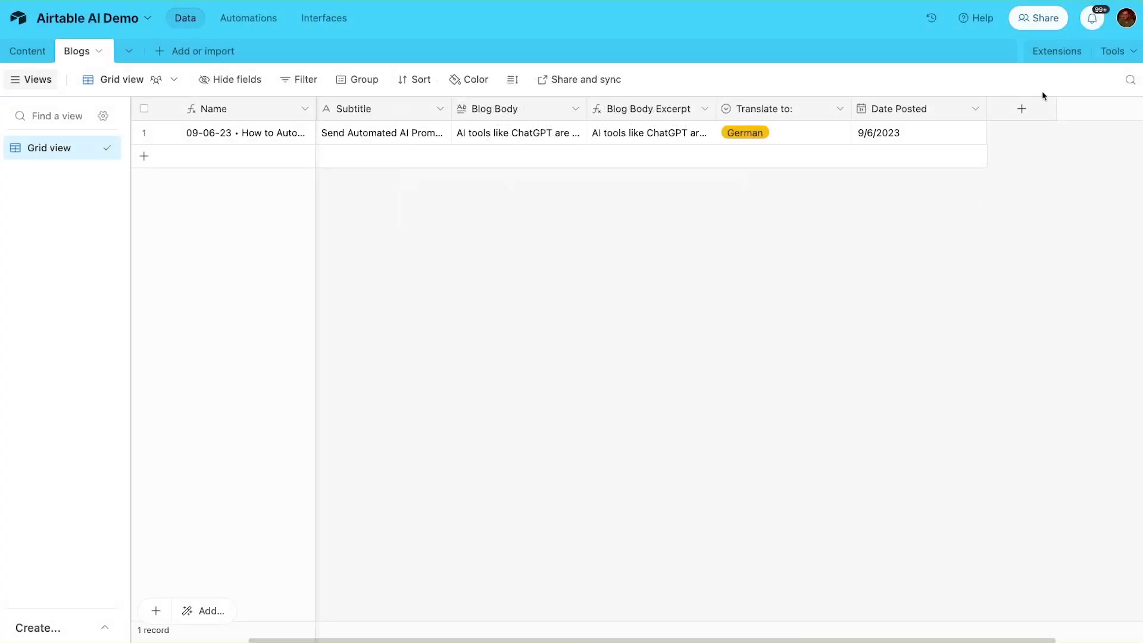
Step: Add a new AI assist field to the Blogs table, starting from a template
{"action": "left_click", "coordinate": [1020, 112]}
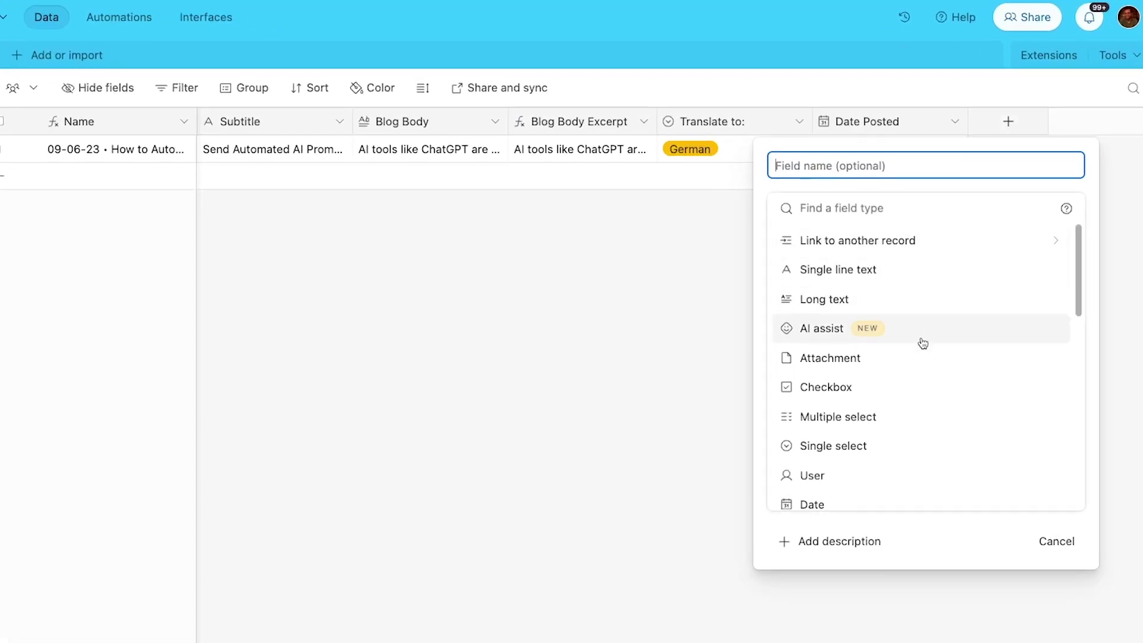
{"action": "left_click", "coordinate": [921, 338]}
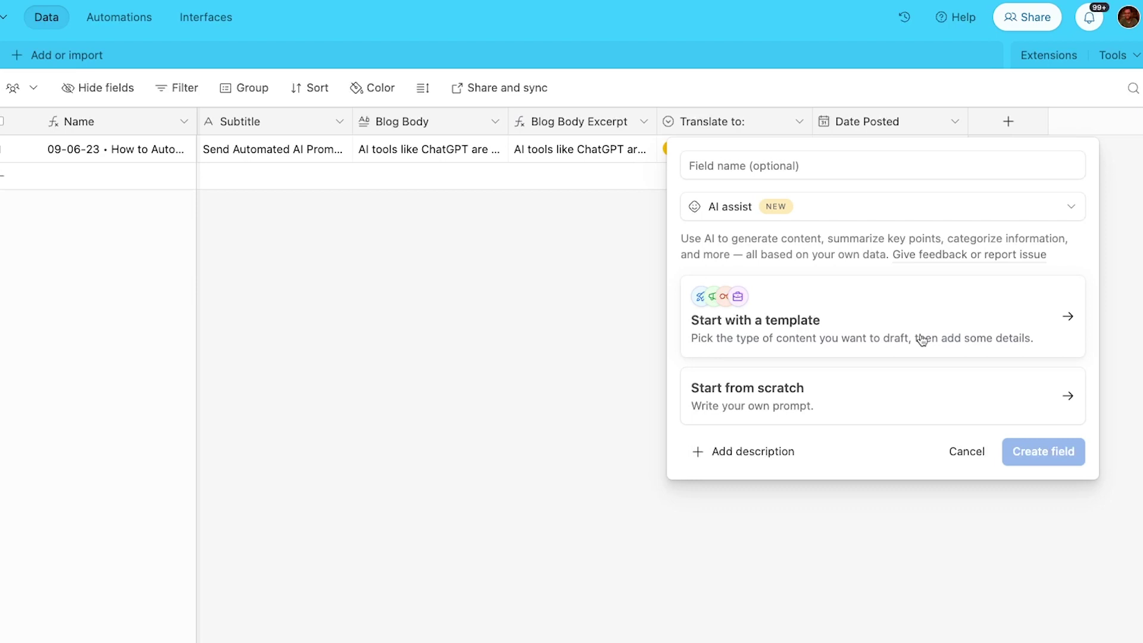
{"action": "left_click", "coordinate": [888, 329]}
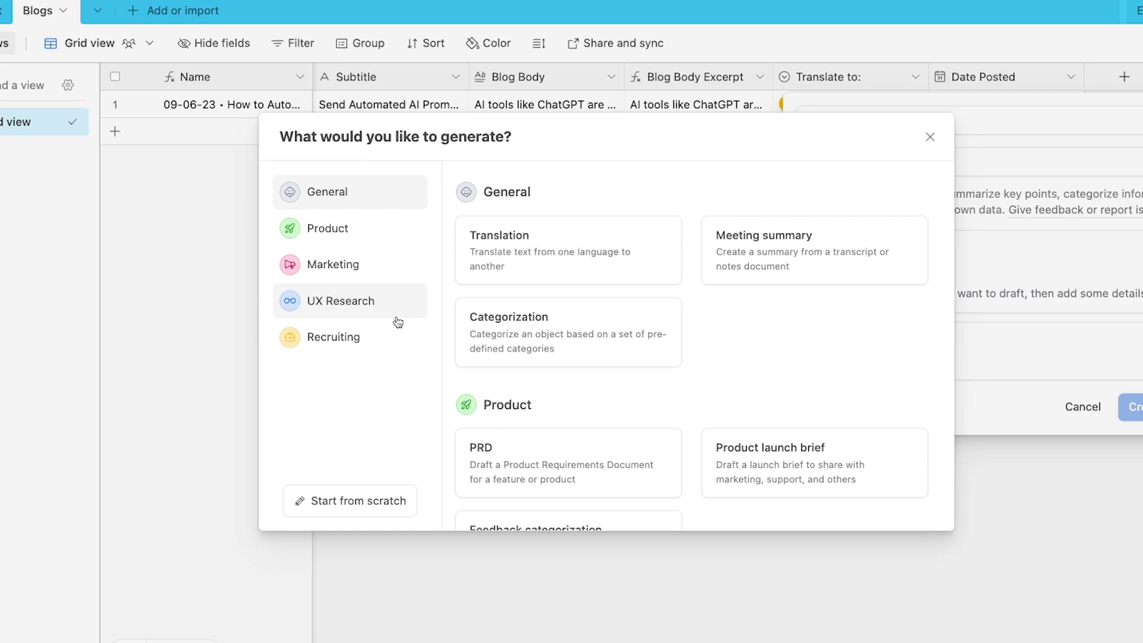
Step: Browse the Product and Marketing template categories, settling on Marketing
{"action": "left_click", "coordinate": [342, 235]}
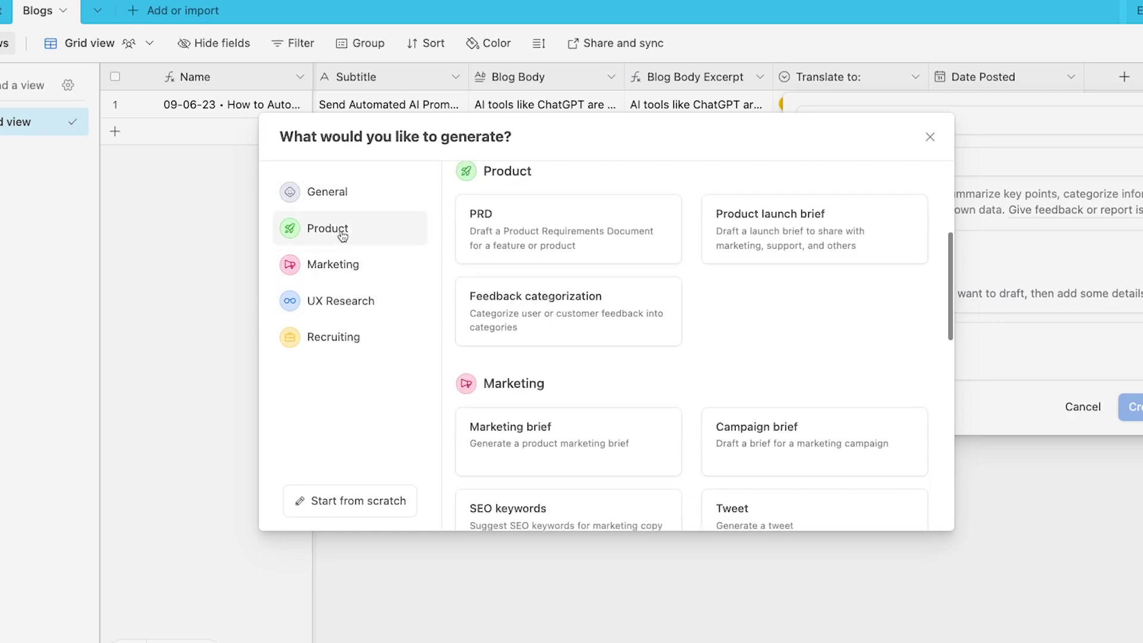
{"action": "left_click", "coordinate": [329, 265]}
{"action": "scroll", "coordinate": [574, 298], "scroll_direction": "down", "scroll_amount": 3}
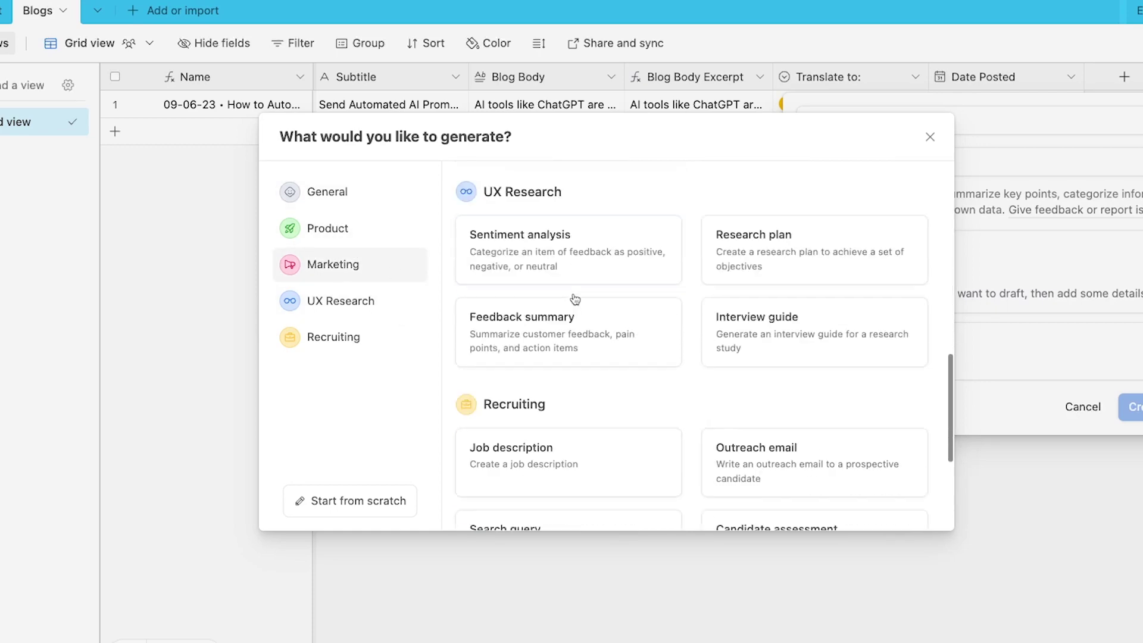
{"action": "scroll", "coordinate": [575, 299], "scroll_direction": "down", "scroll_amount": 2}
{"action": "scroll", "coordinate": [574, 298], "scroll_direction": "up", "scroll_amount": 10}
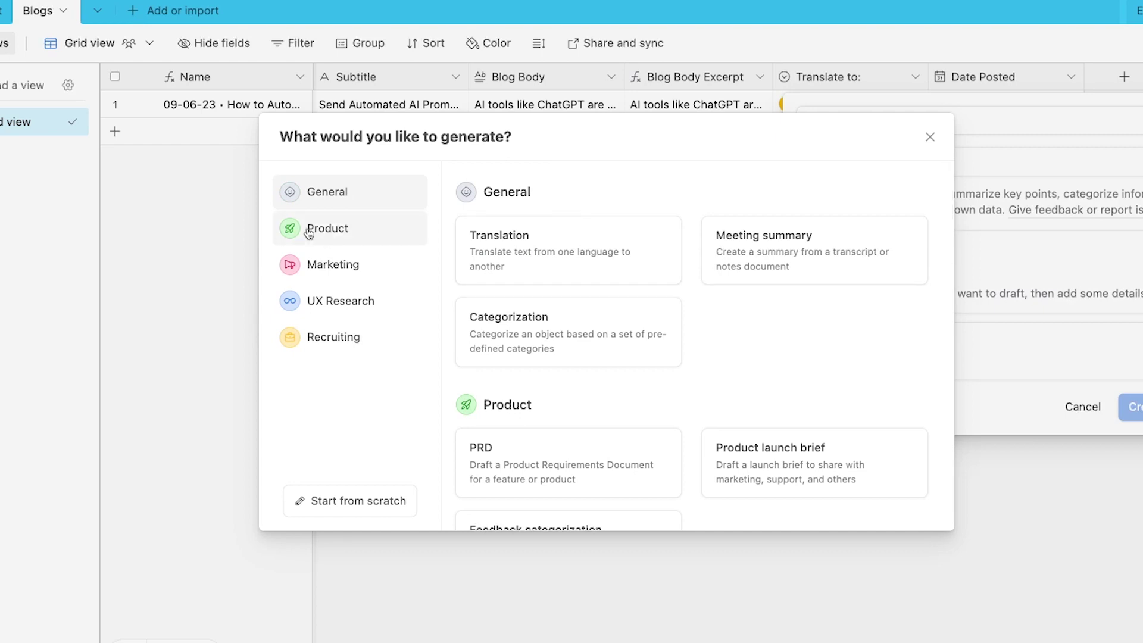
{"action": "left_click", "coordinate": [322, 267]}
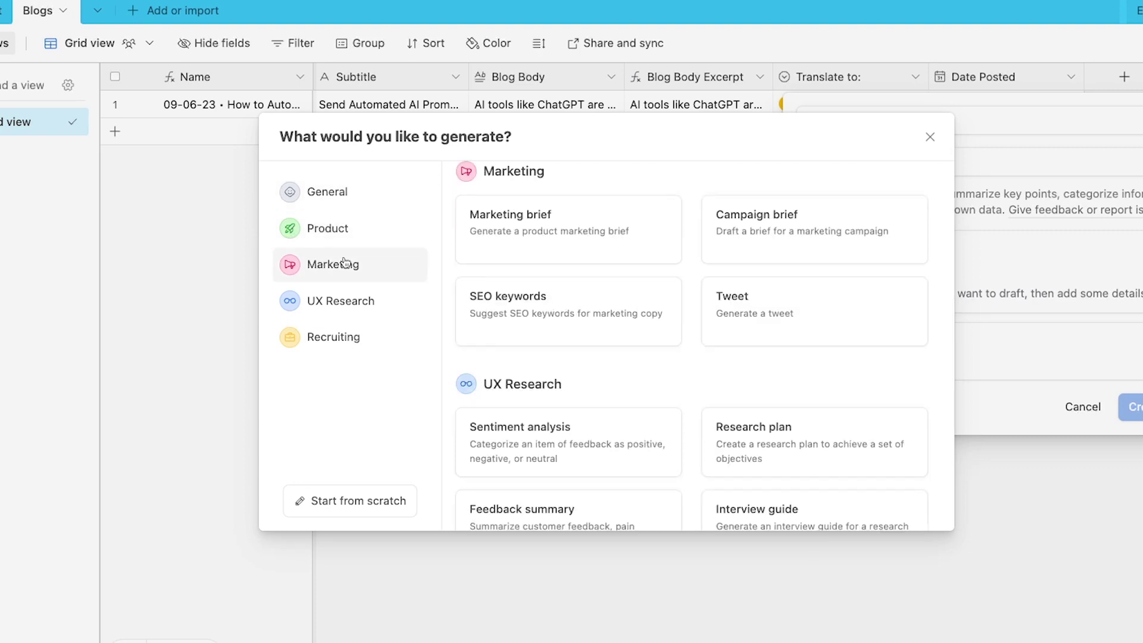
Step: Use the Tweet template on Blog Body with Title as context, then generate a preview
{"action": "left_click", "coordinate": [831, 325]}
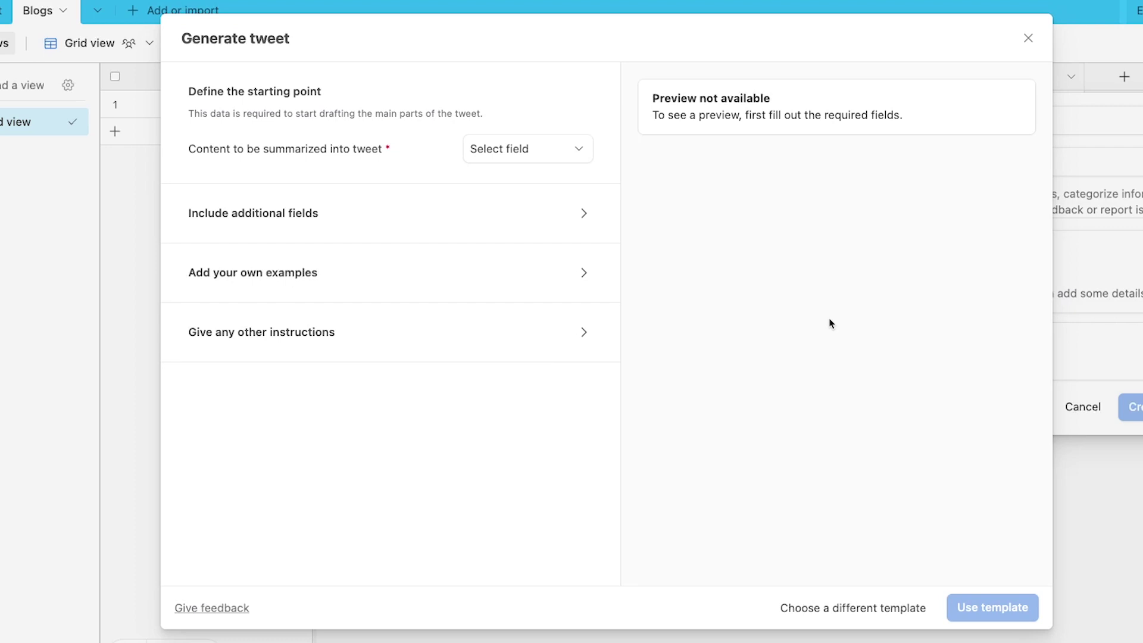
{"action": "left_click", "coordinate": [579, 156]}
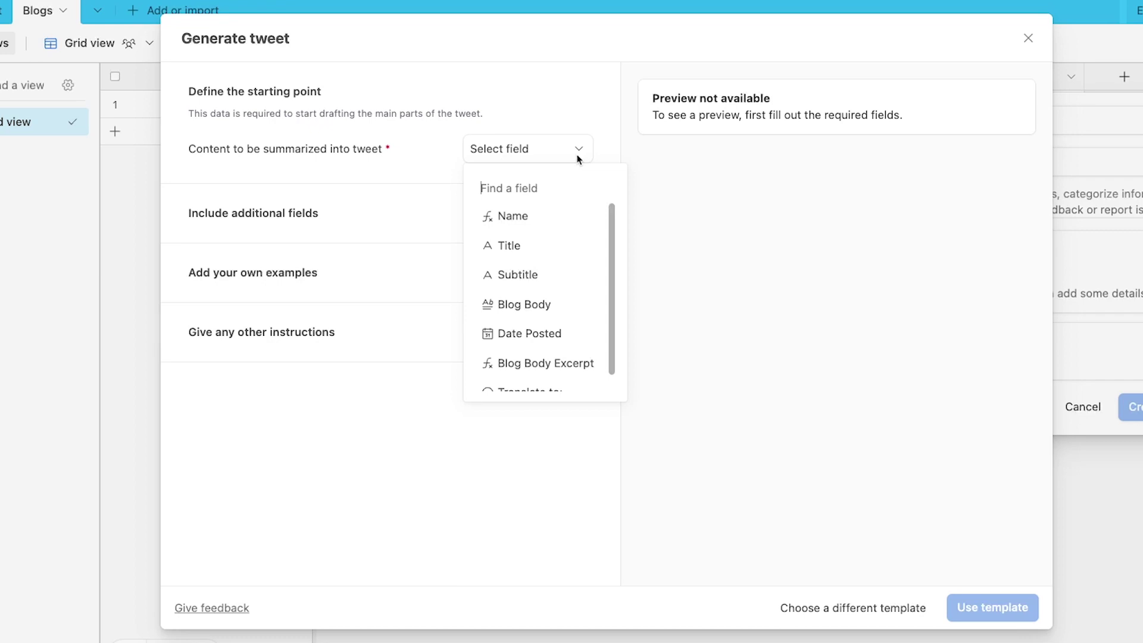
{"action": "left_click", "coordinate": [566, 305]}
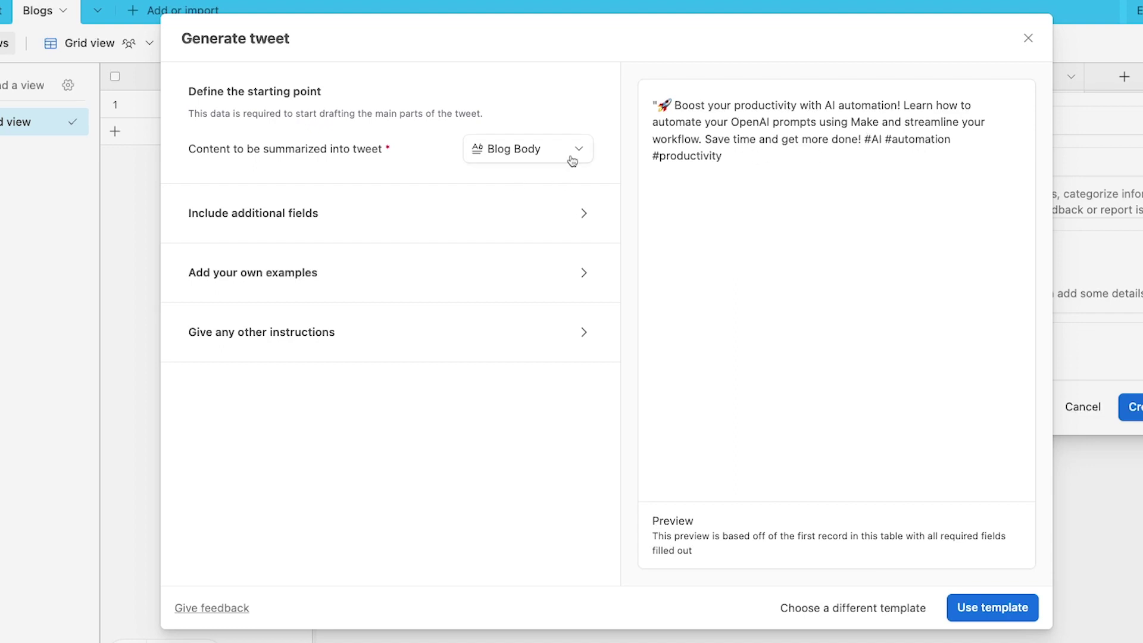
{"action": "left_click", "coordinate": [584, 215]}
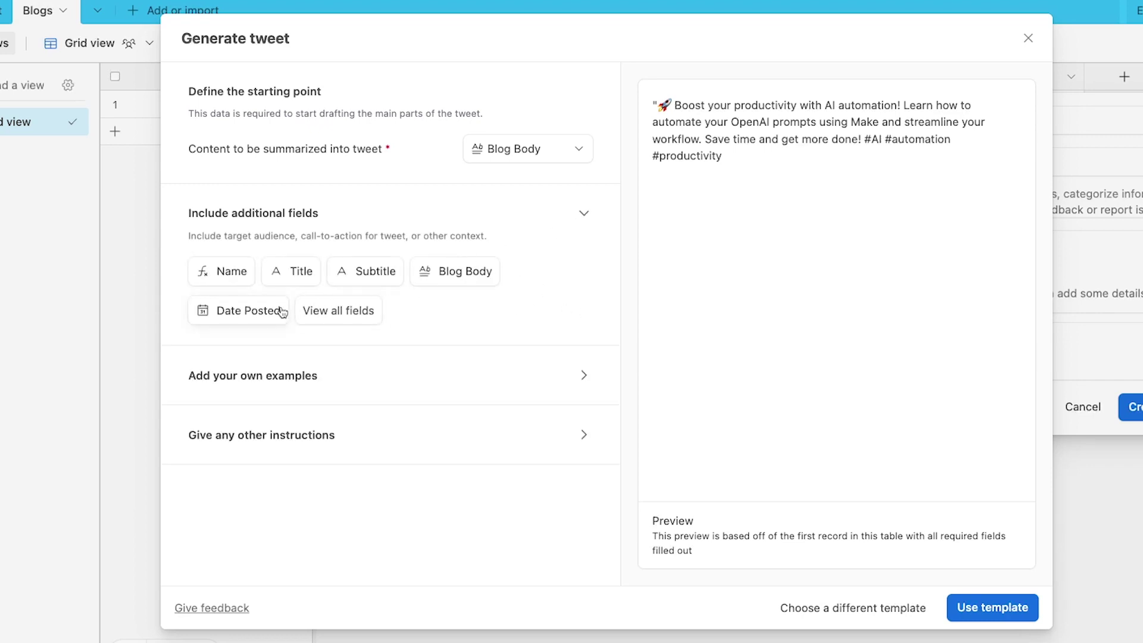
{"action": "left_click", "coordinate": [296, 277]}
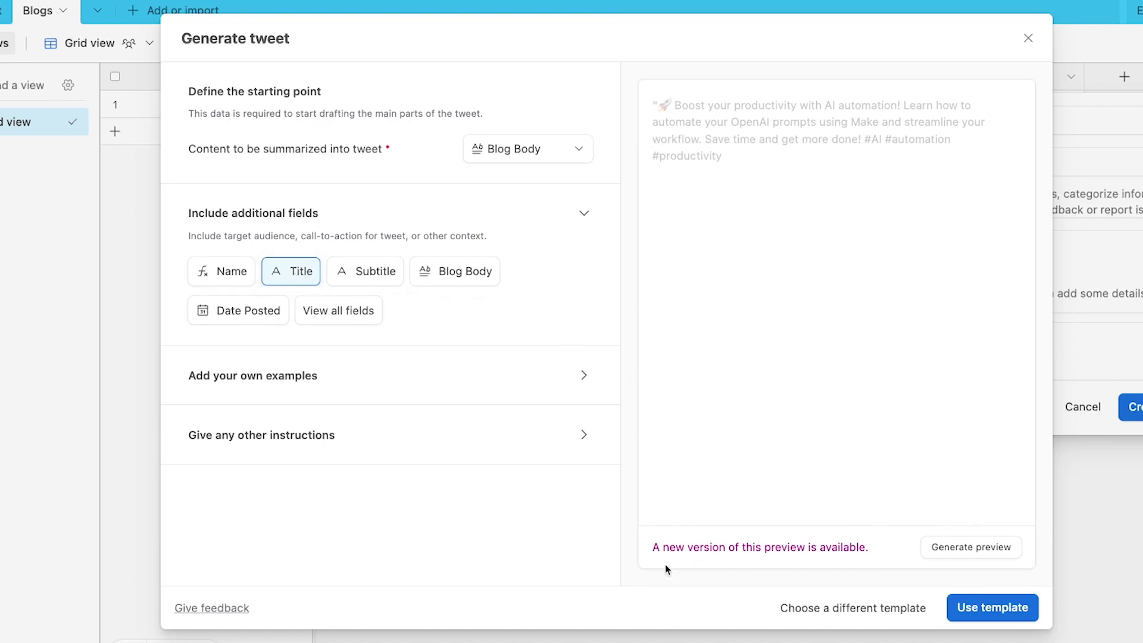
{"action": "left_click", "coordinate": [939, 547]}
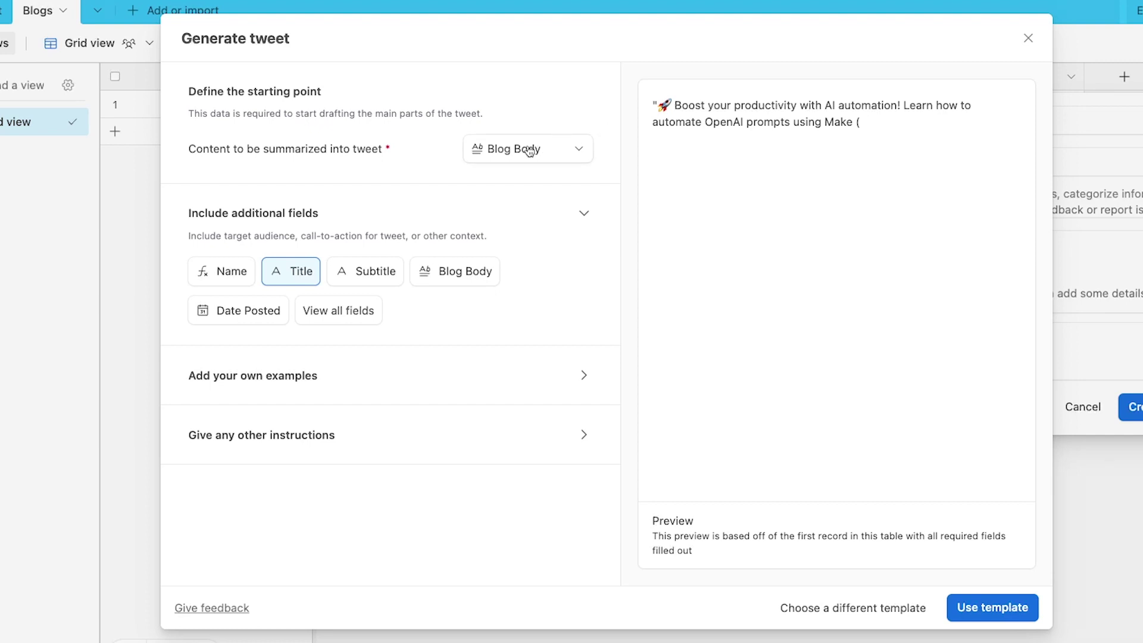
Step: Switch the tweet source to Blog Body Excerpt, add Subtitle as context, and regenerate
{"action": "left_click", "coordinate": [565, 154]}
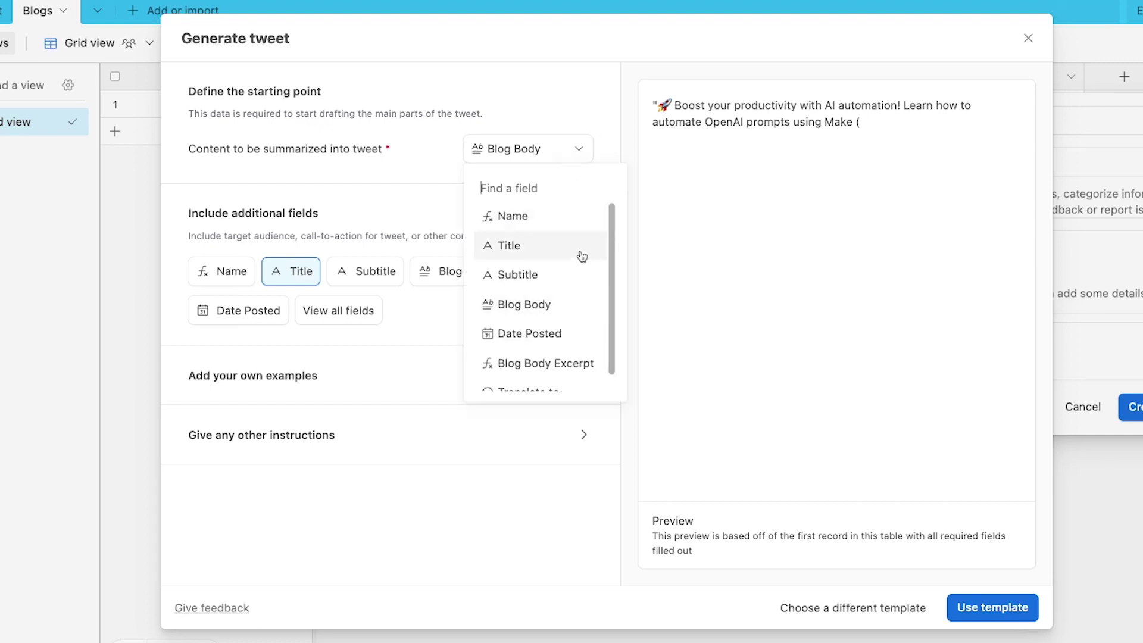
{"action": "left_click", "coordinate": [524, 377]}
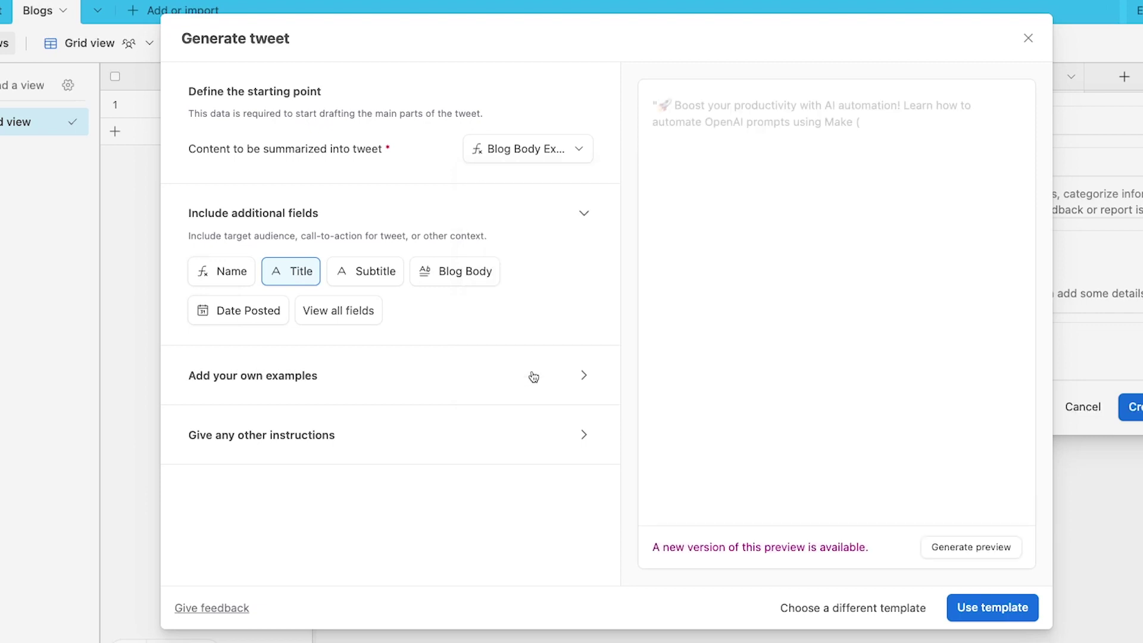
{"action": "left_click", "coordinate": [342, 278]}
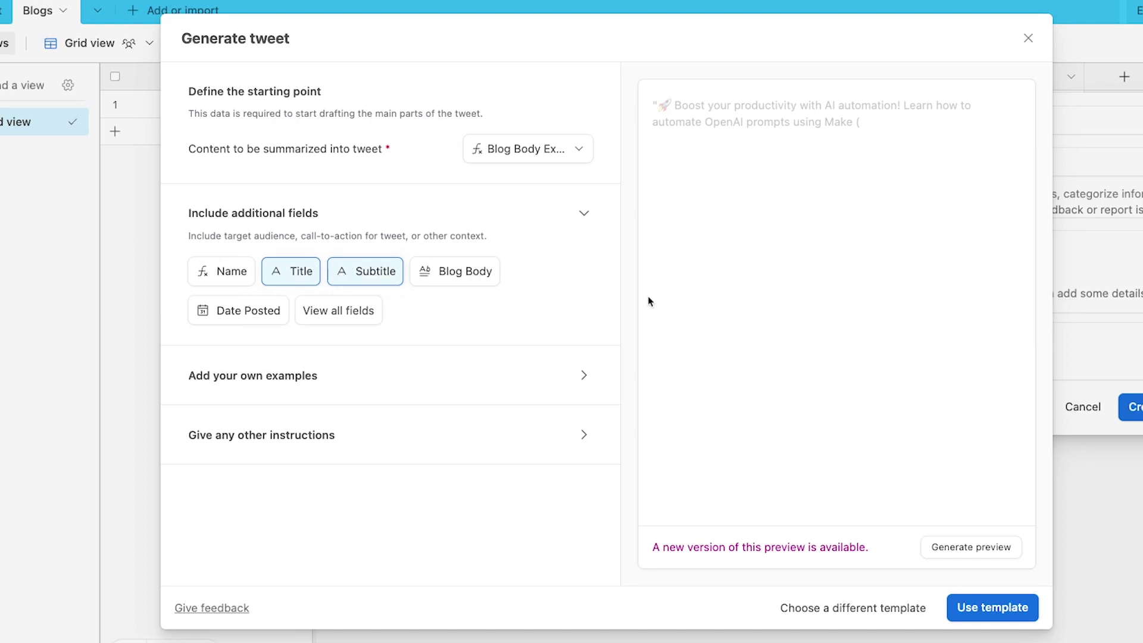
{"action": "left_click", "coordinate": [980, 548]}
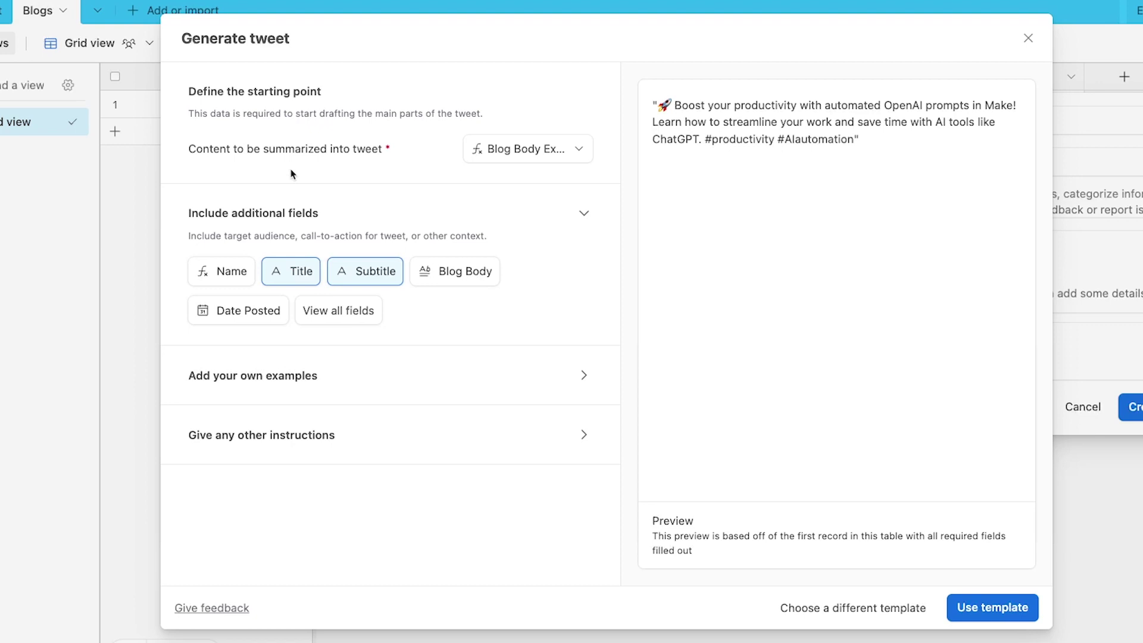
Step: Review the source field list and the previewed tweet without changing anything
{"action": "left_click", "coordinate": [502, 140]}
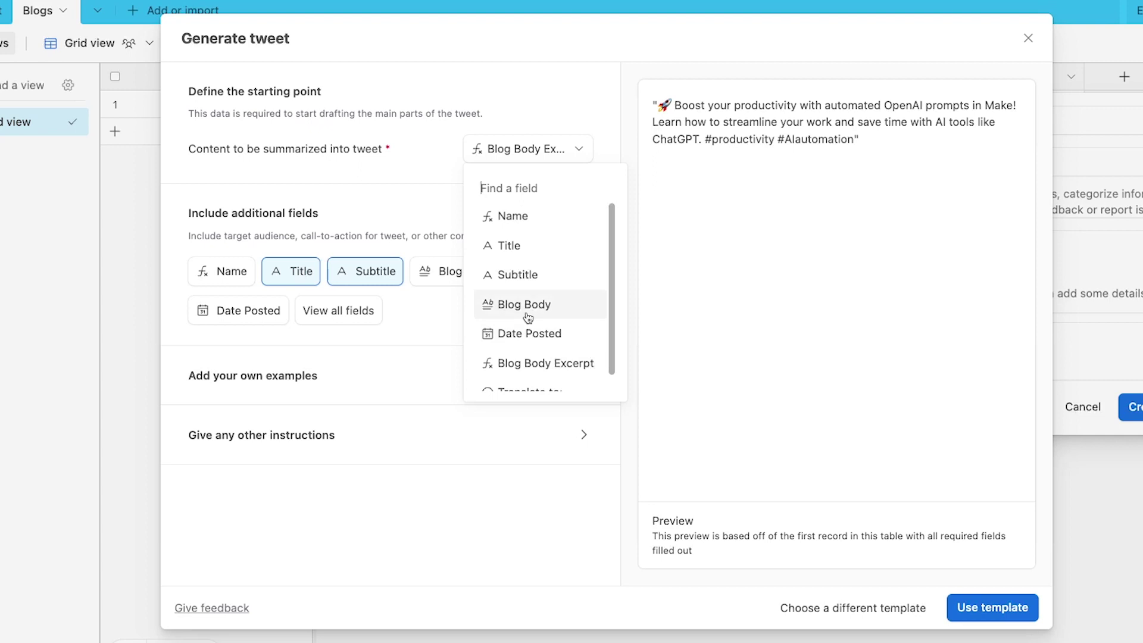
{"action": "left_click", "coordinate": [679, 196]}
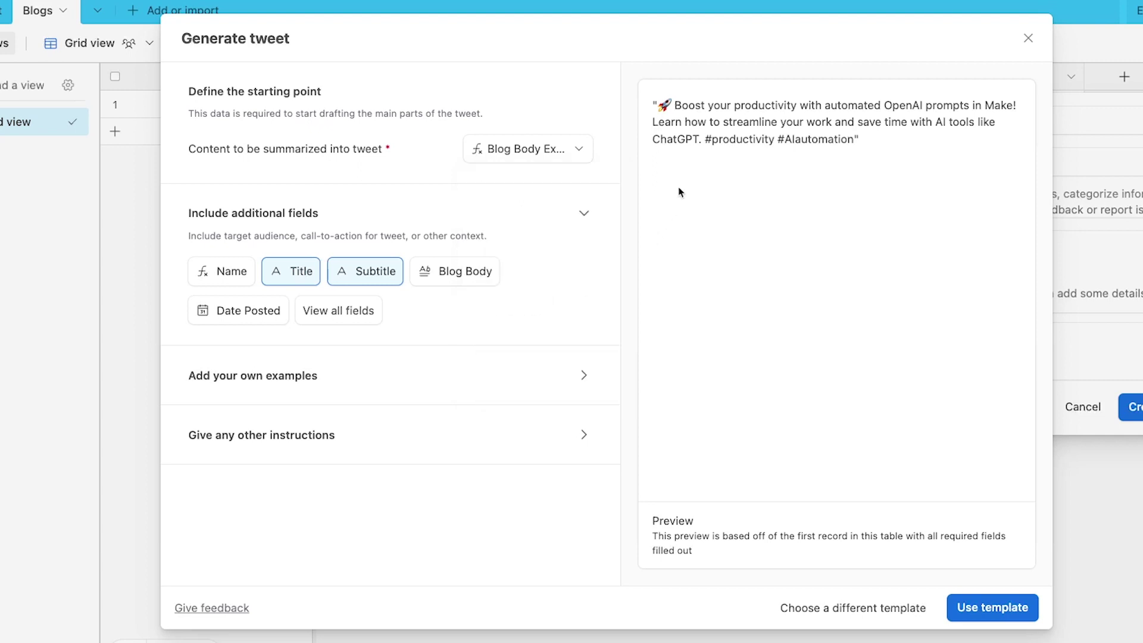
{"action": "triple_click", "coordinate": [748, 105]}
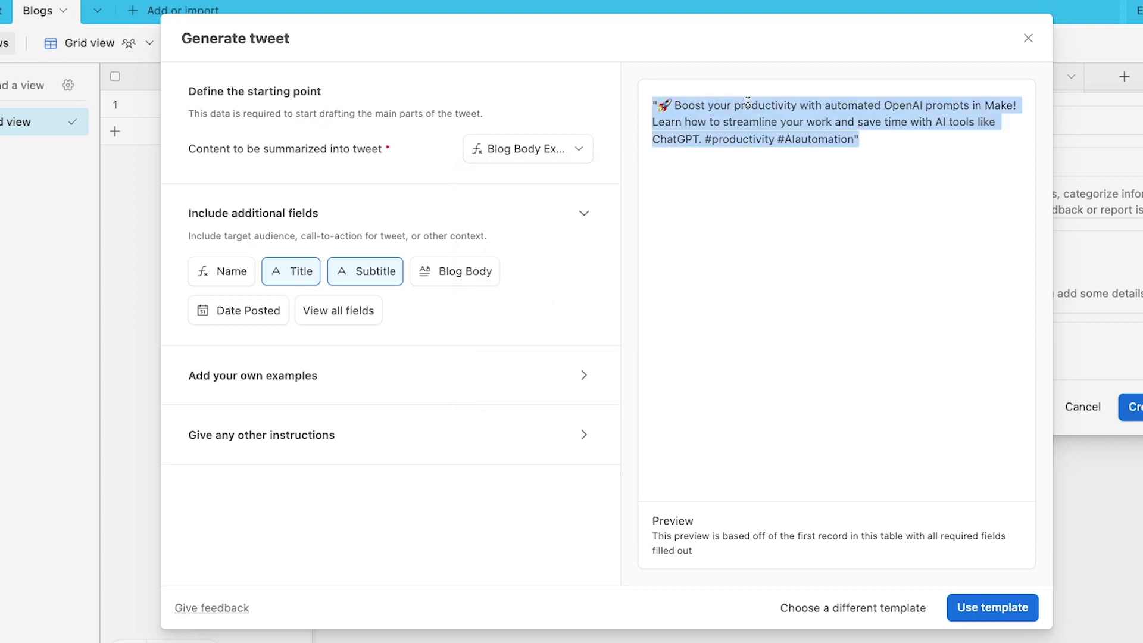
{"action": "left_click", "coordinate": [775, 219]}
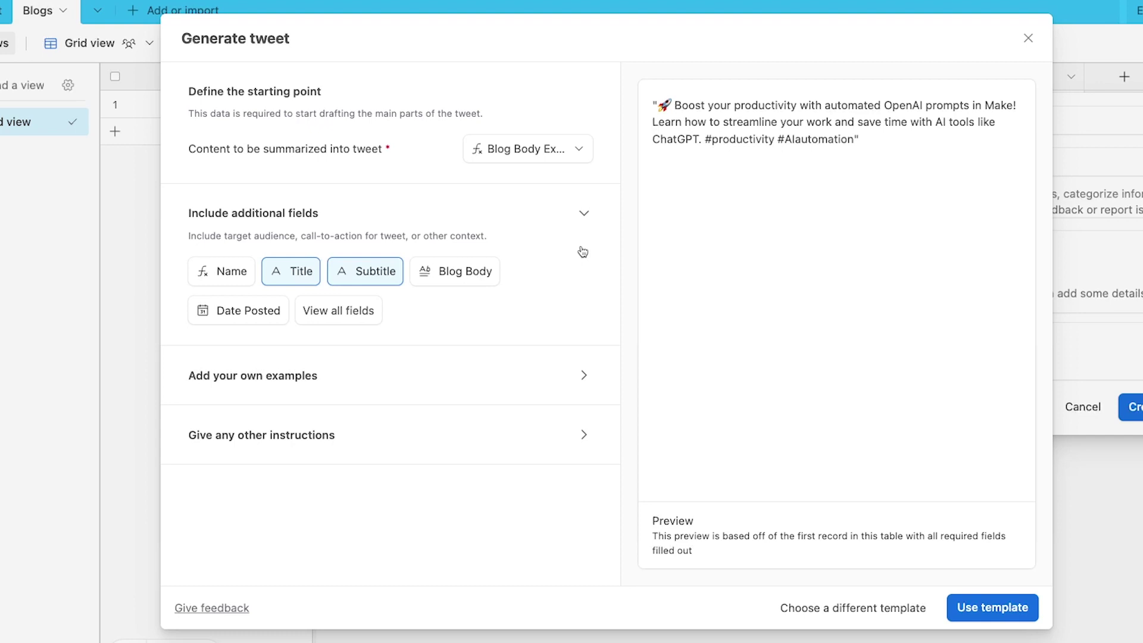
Step: Paste an example tweet about an Airtable task-management tutorial and regenerate the preview
{"action": "left_click", "coordinate": [245, 381]}
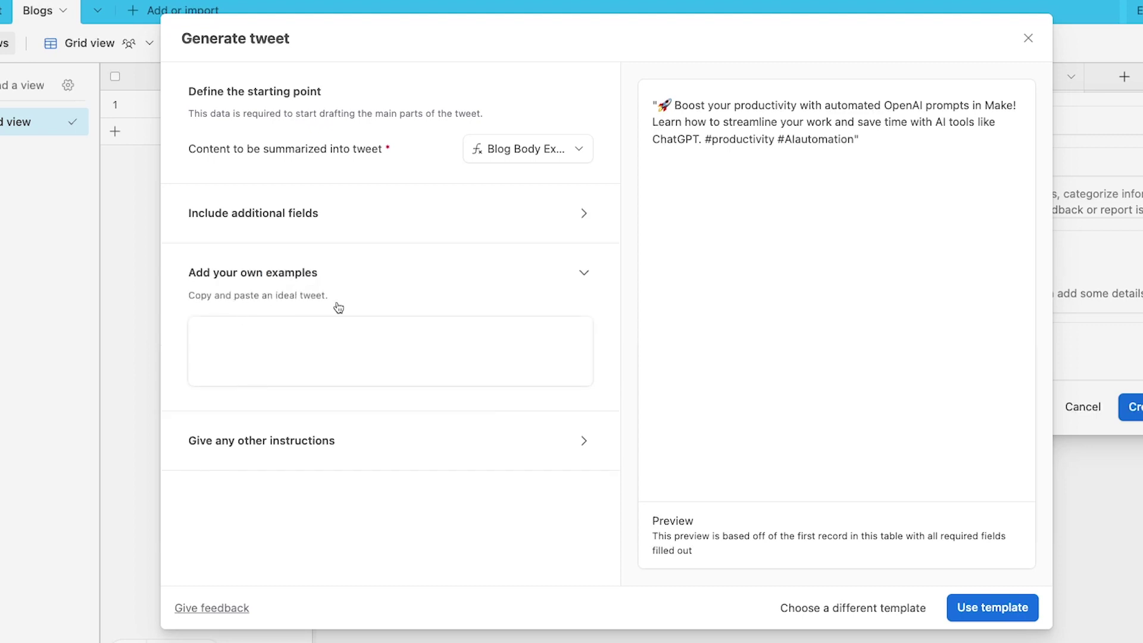
{"action": "left_click", "coordinate": [312, 361]}
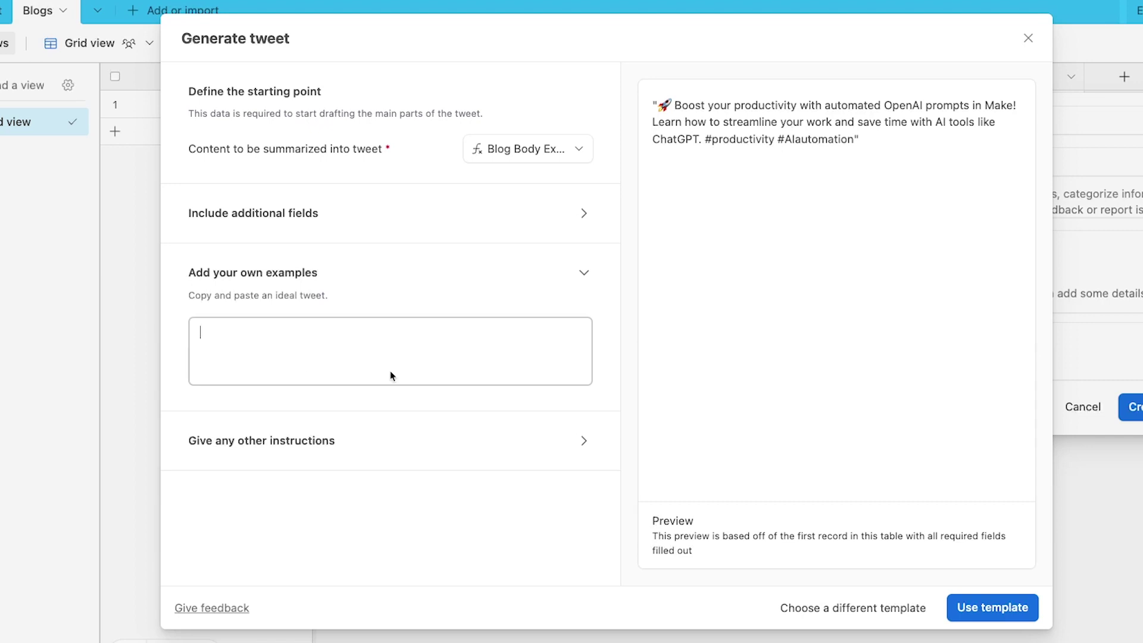
{"action": "type", "text": "✅😤 Getting frustrated with Asana and Monday? Build your own custom task management system in Airtable. In this XRay tutorial, we'll show you how to start tracking tasks and projects with an Airtable base. Just copy our base to get started. https://youtu.be/djdjIE82Gsc"}
{"action": "scroll", "coordinate": [391, 375], "scroll_direction": "up", "scroll_amount": 2}
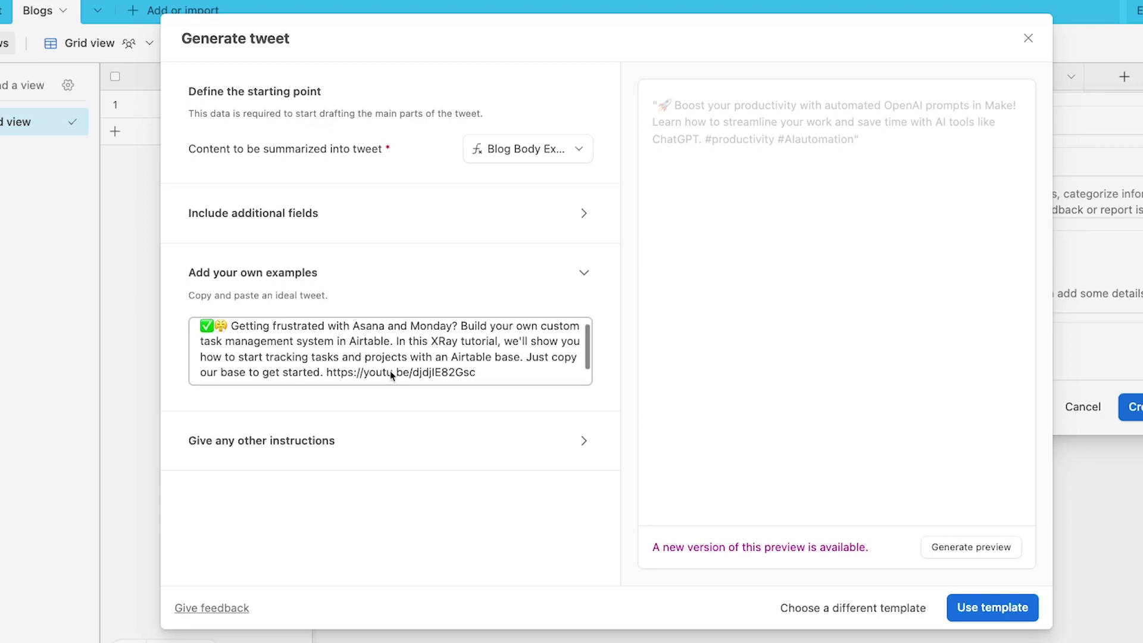
{"action": "scroll", "coordinate": [392, 375], "scroll_direction": "down", "scroll_amount": 1}
{"action": "scroll", "coordinate": [390, 375], "scroll_direction": "down", "scroll_amount": 2}
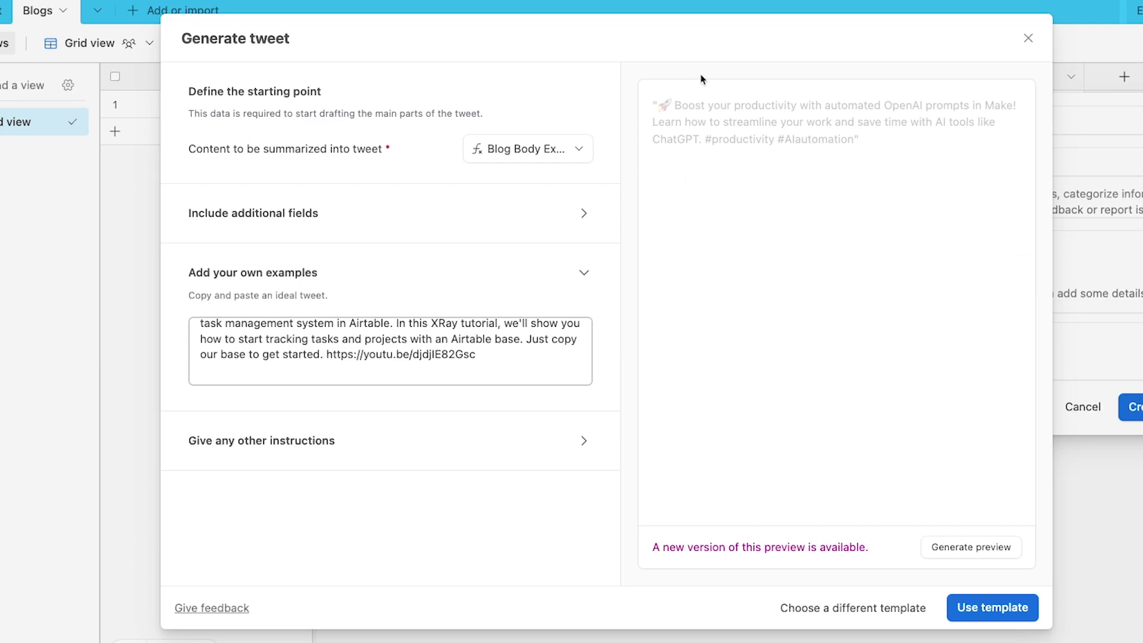
{"action": "left_click", "coordinate": [969, 550]}
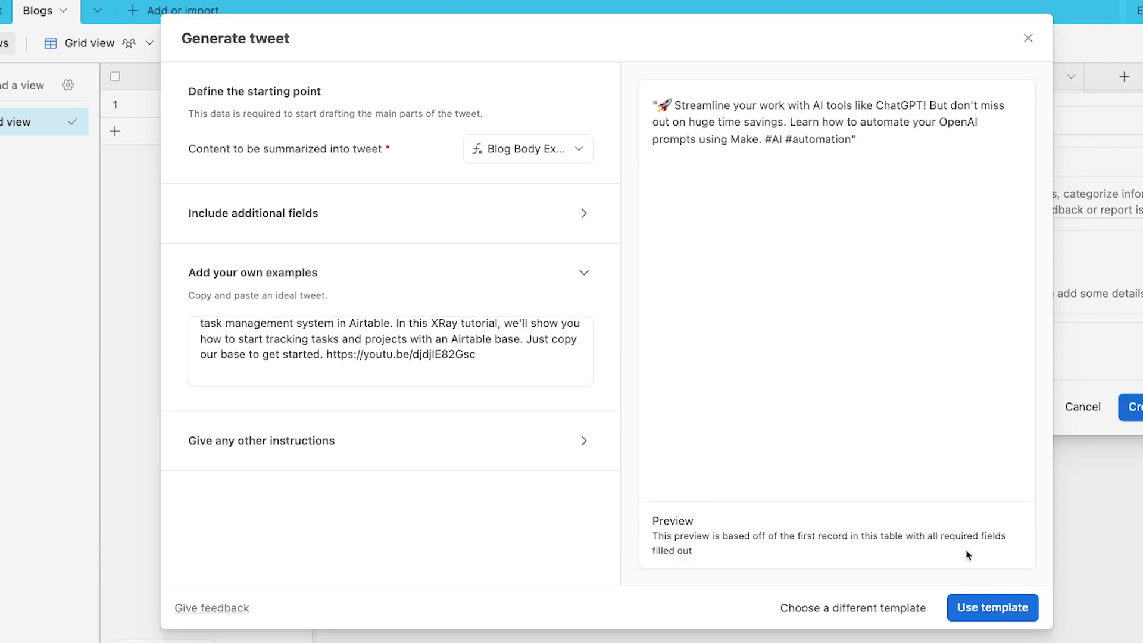
Step: Set the tweet style to Funny and paste XRay.Tech's workflow automation description as custom instructions
{"action": "left_click", "coordinate": [349, 444]}
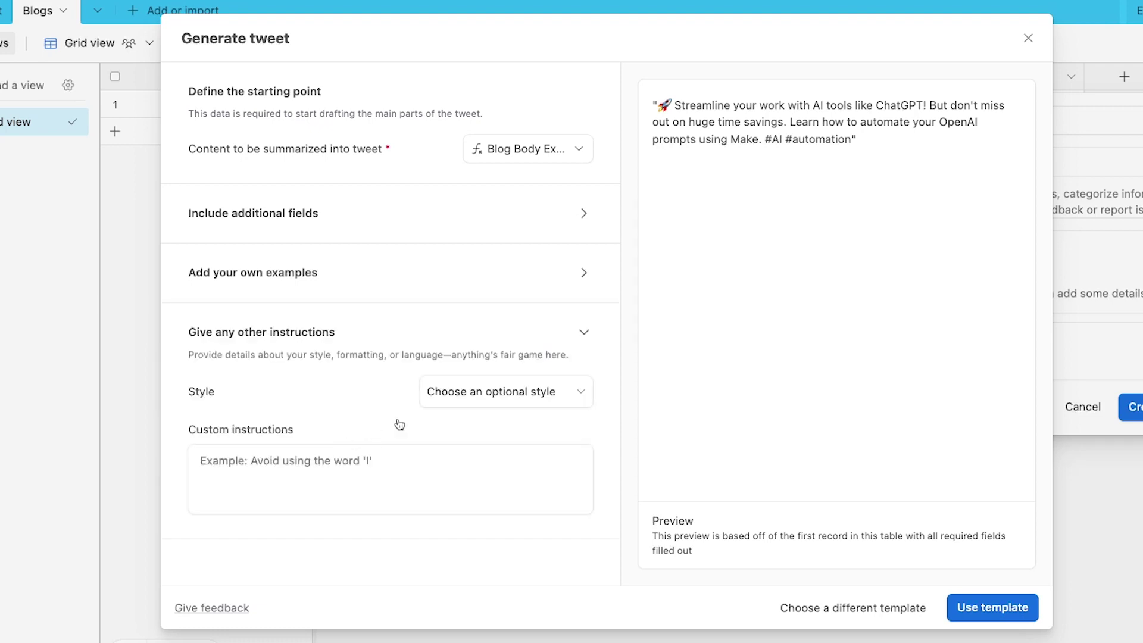
{"action": "left_click", "coordinate": [433, 403]}
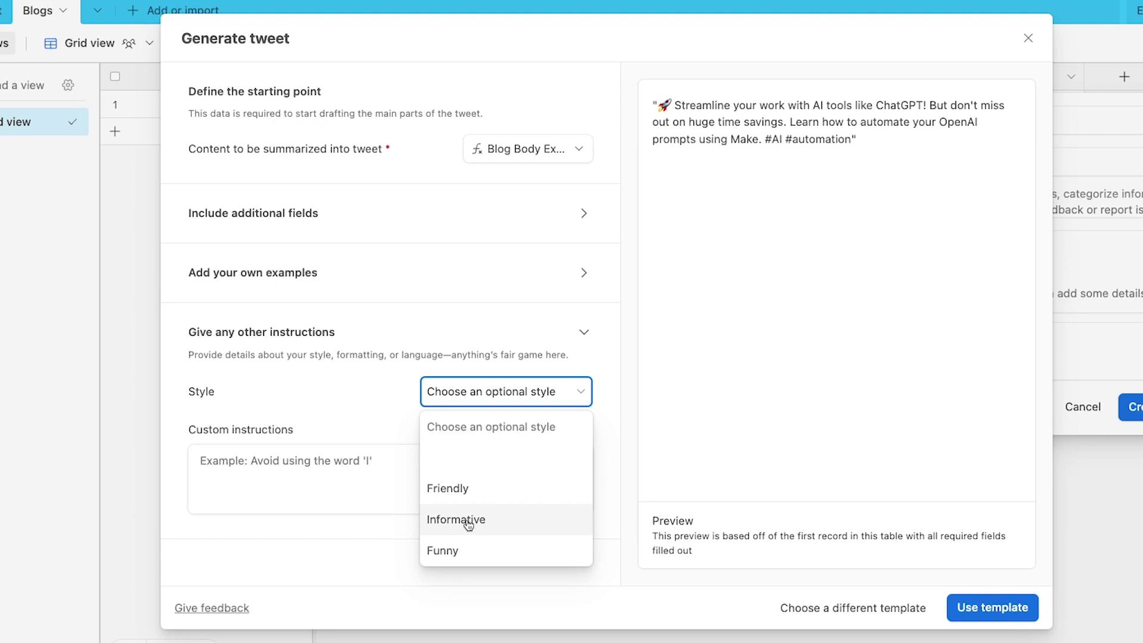
{"action": "left_click", "coordinate": [465, 552]}
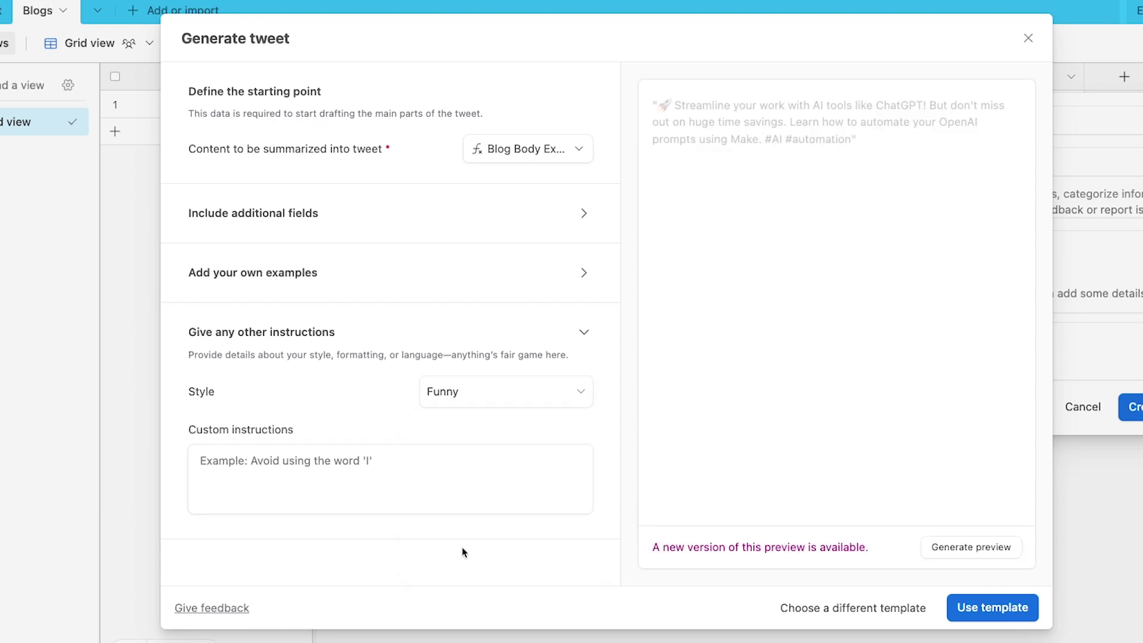
{"action": "left_click", "coordinate": [380, 475]}
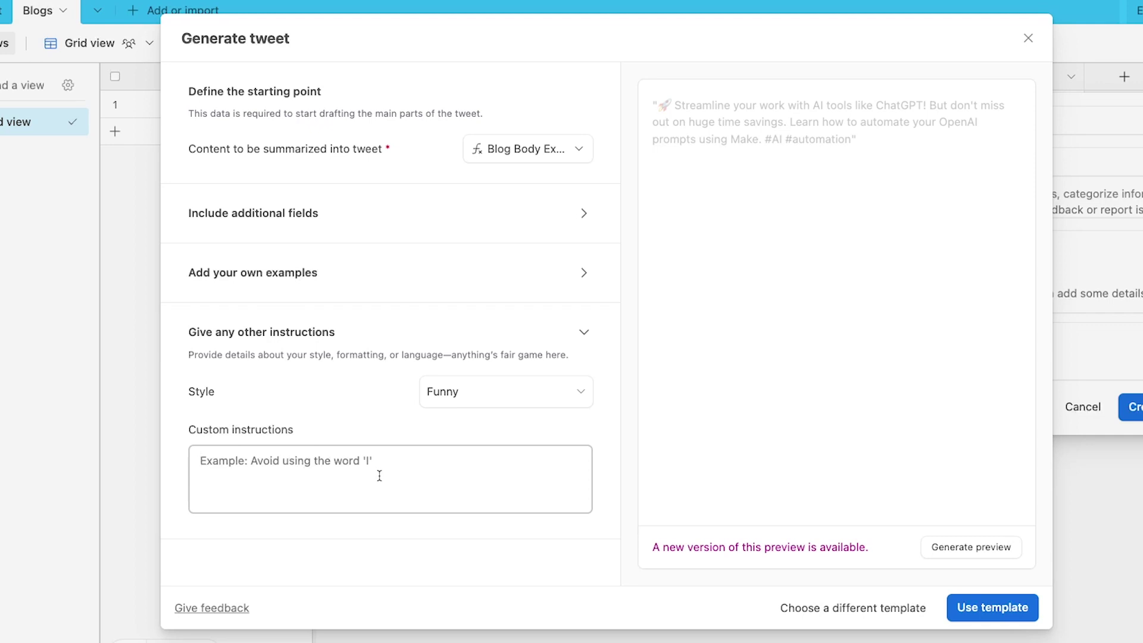
{"action": "type", "text": "XRay.Tech (or XRay) is a workflow automation consultancy. Every week, XRay posts a blog about workflow automation using tools like Airtable, Notion, Zapier, Make, and more. XRay's mission is to help knowledge workers create one billion hours of time for meaningful work."}
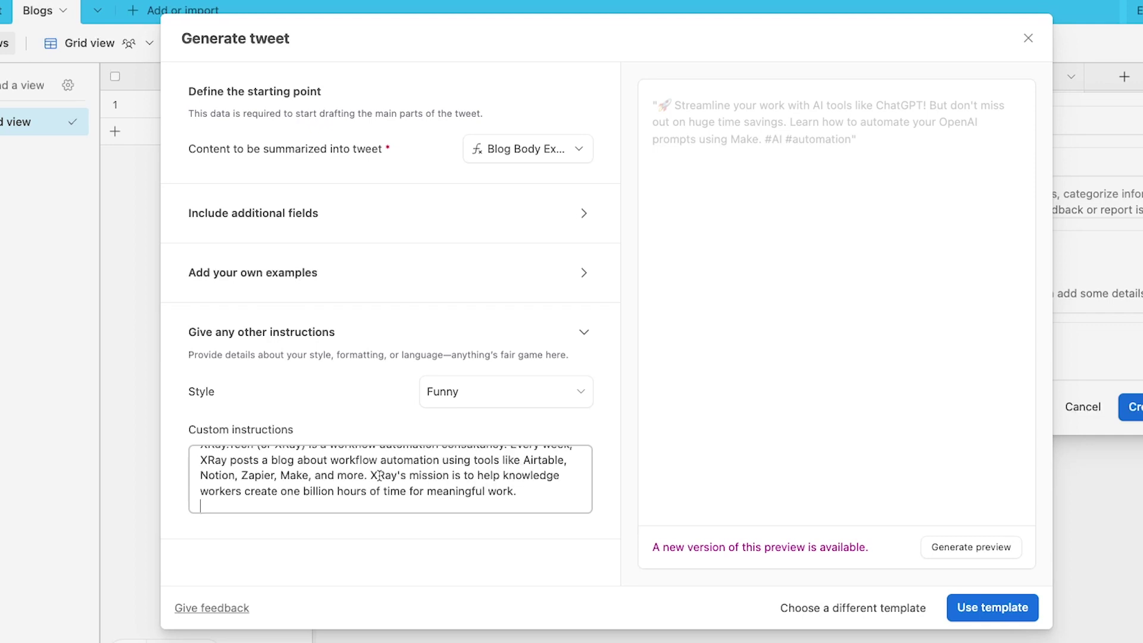
{"action": "scroll", "coordinate": [380, 475], "scroll_direction": "up", "scroll_amount": 2}
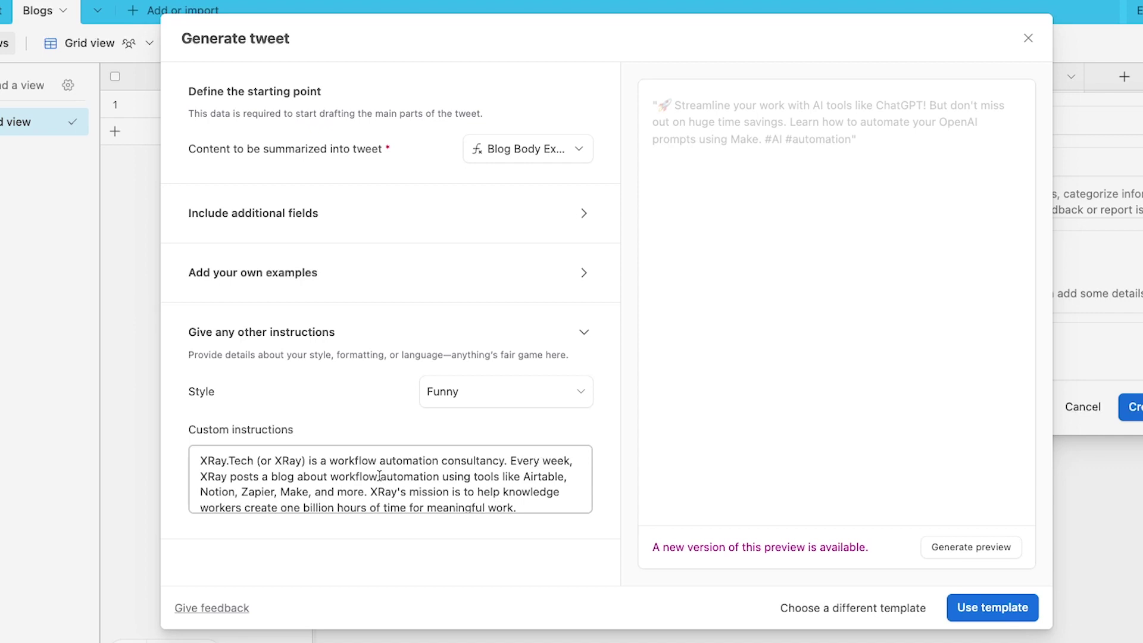
{"action": "scroll", "coordinate": [379, 476], "scroll_direction": "down", "scroll_amount": 2}
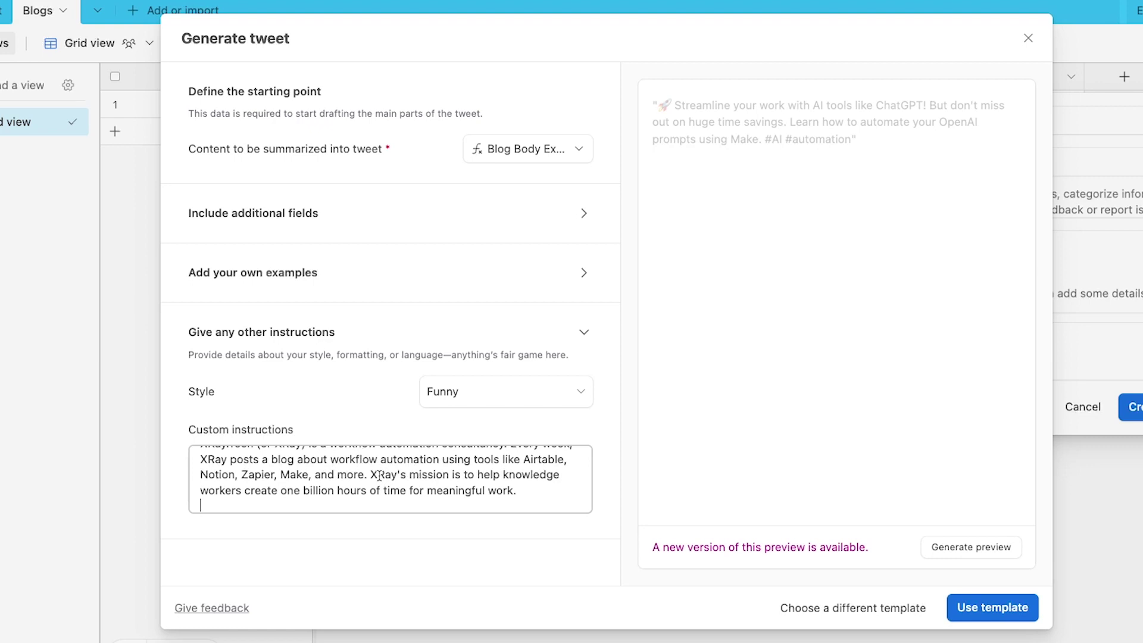
{"action": "scroll", "coordinate": [379, 476], "scroll_direction": "up", "scroll_amount": 2}
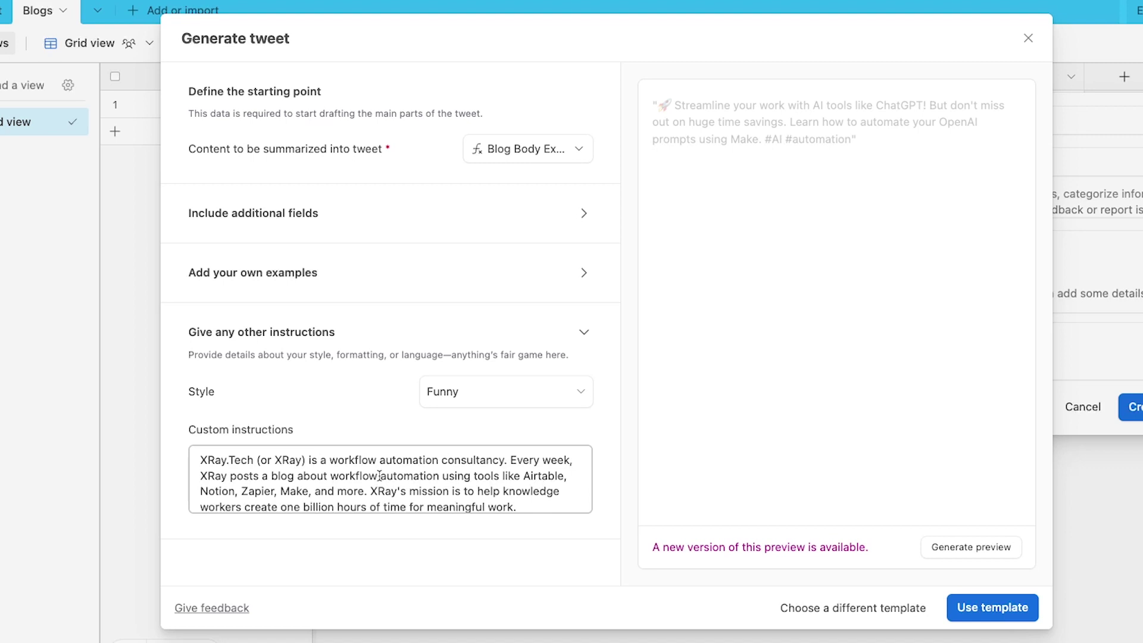
{"action": "scroll", "coordinate": [454, 459], "scroll_direction": "down", "scroll_amount": 2}
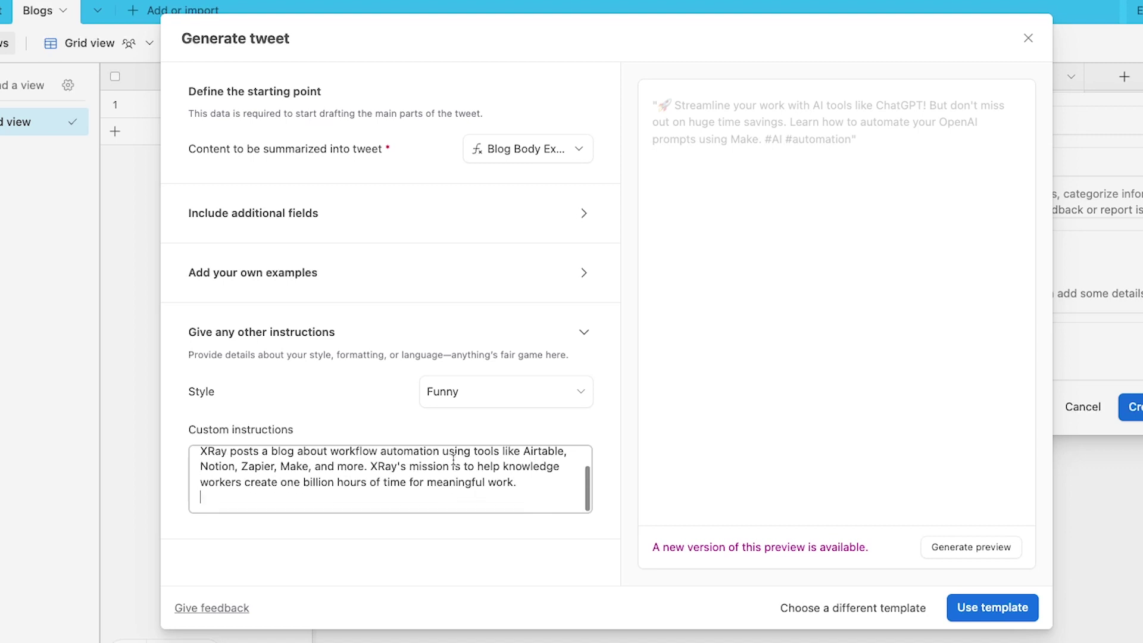
Step: Regenerate the Funny-style preview ('Don't miss out on huge time savings!') and apply the template
{"action": "left_click", "coordinate": [971, 548]}
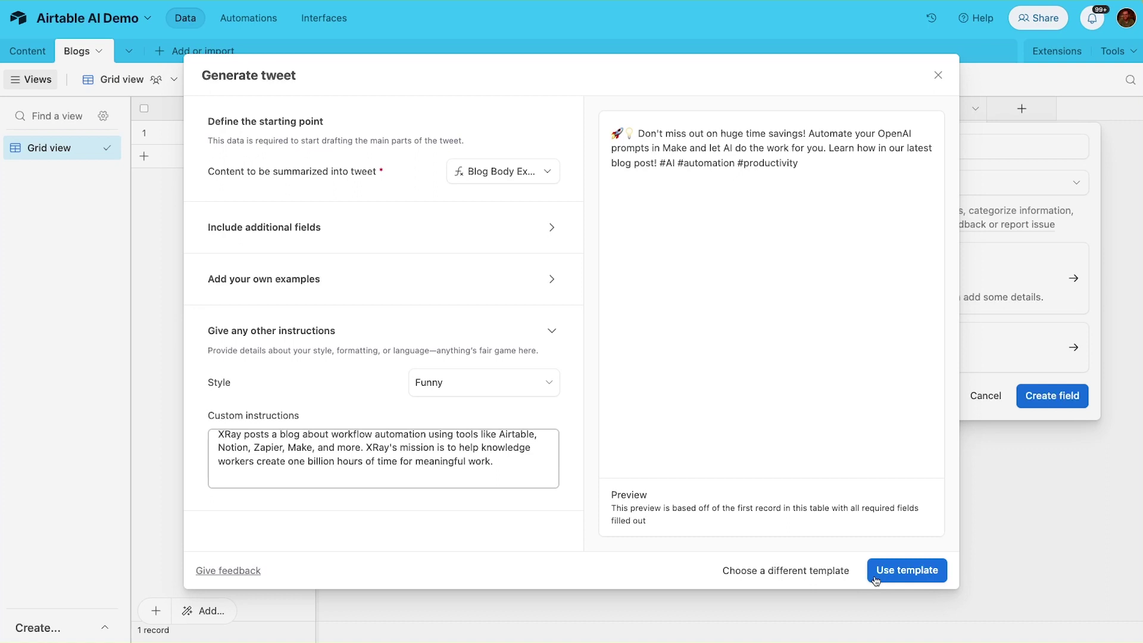
{"action": "left_click", "coordinate": [876, 577]}
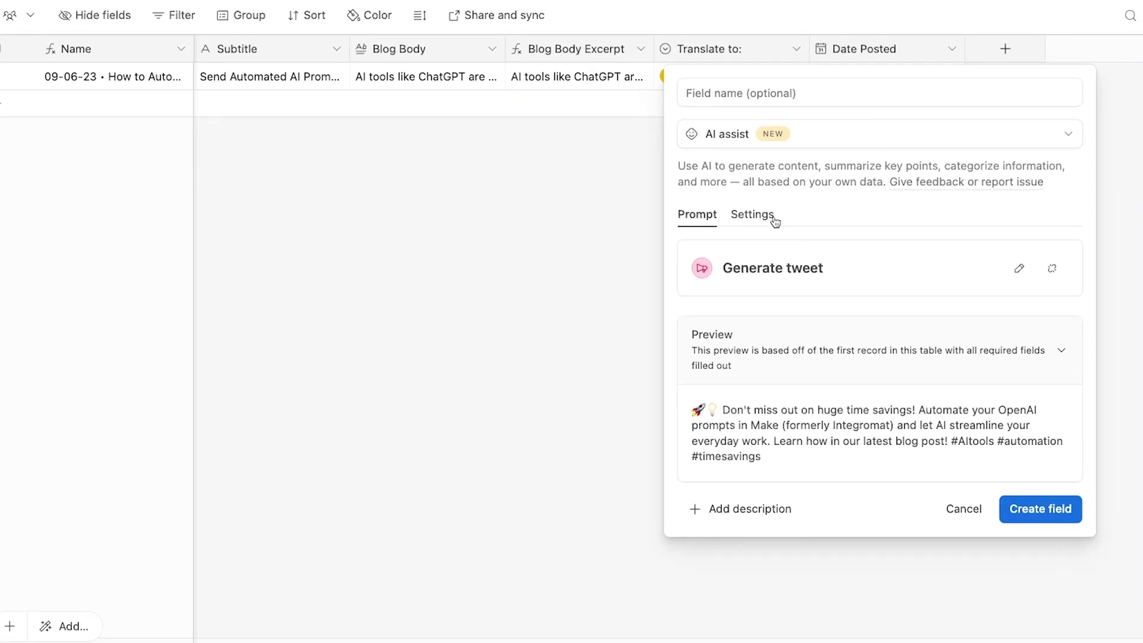
Step: Switch the tweet field's model to GPT-4 and select the randomness value for replacement
{"action": "left_click", "coordinate": [772, 217]}
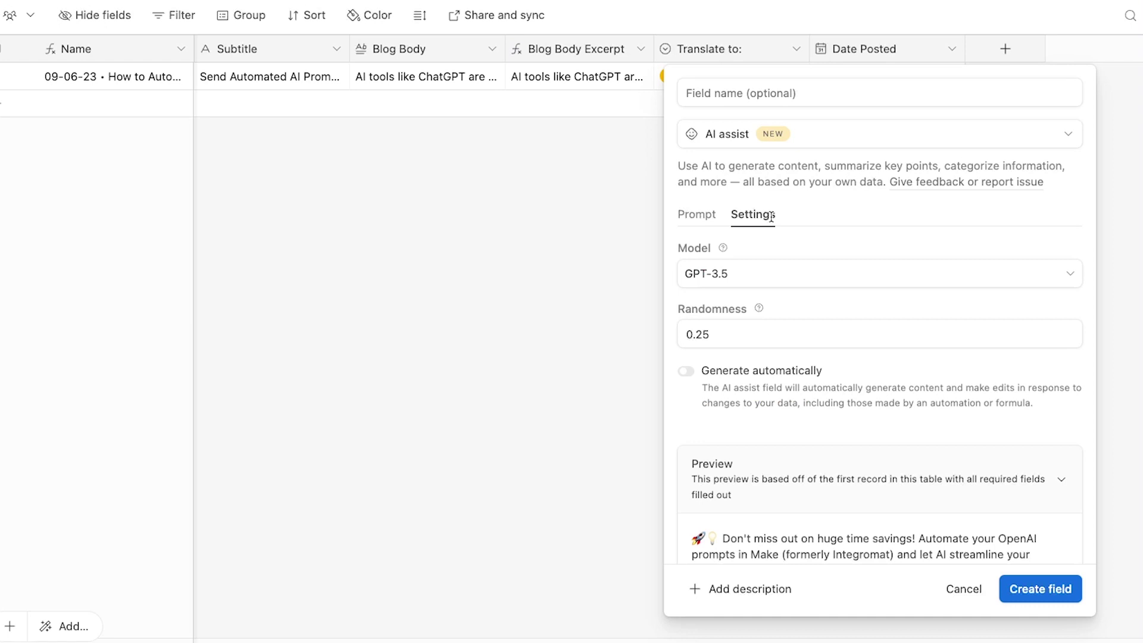
{"action": "mouse_move", "coordinate": [724, 246]}
{"action": "left_click", "coordinate": [766, 273]}
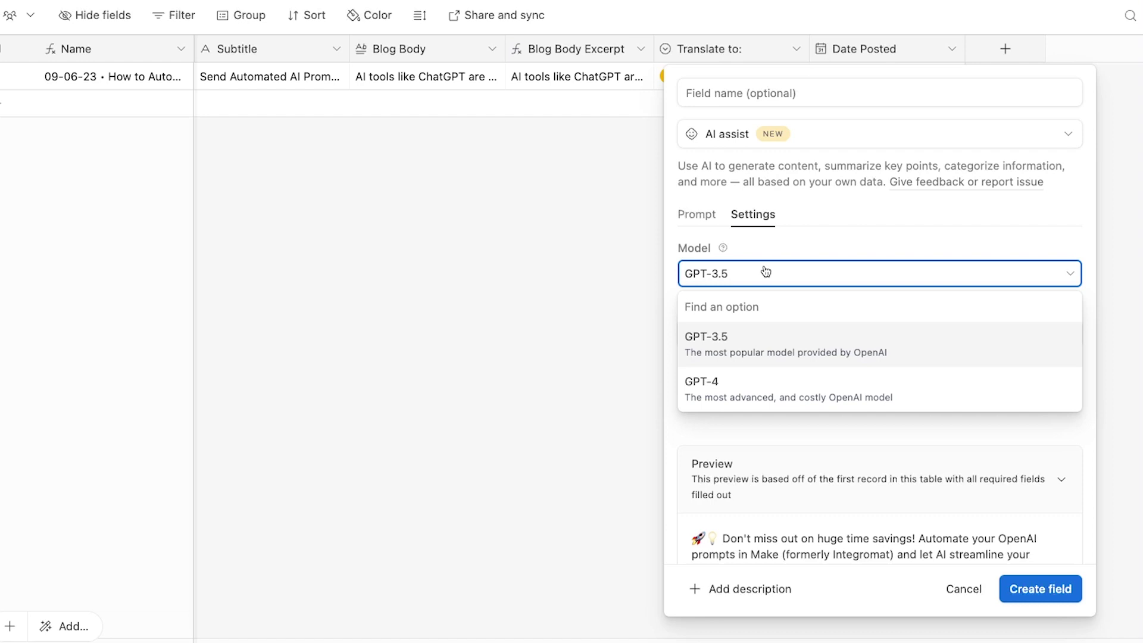
{"action": "left_click", "coordinate": [787, 384]}
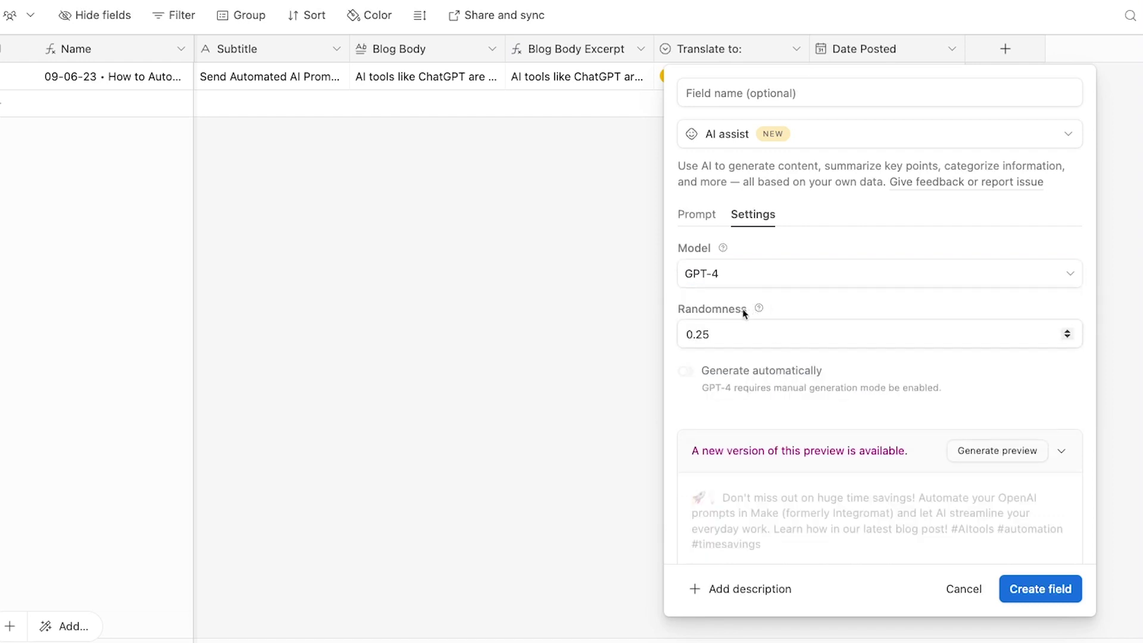
{"action": "mouse_move", "coordinate": [759, 307]}
{"action": "left_click", "coordinate": [745, 332]}
{"action": "left_click", "coordinate": [1069, 331]}
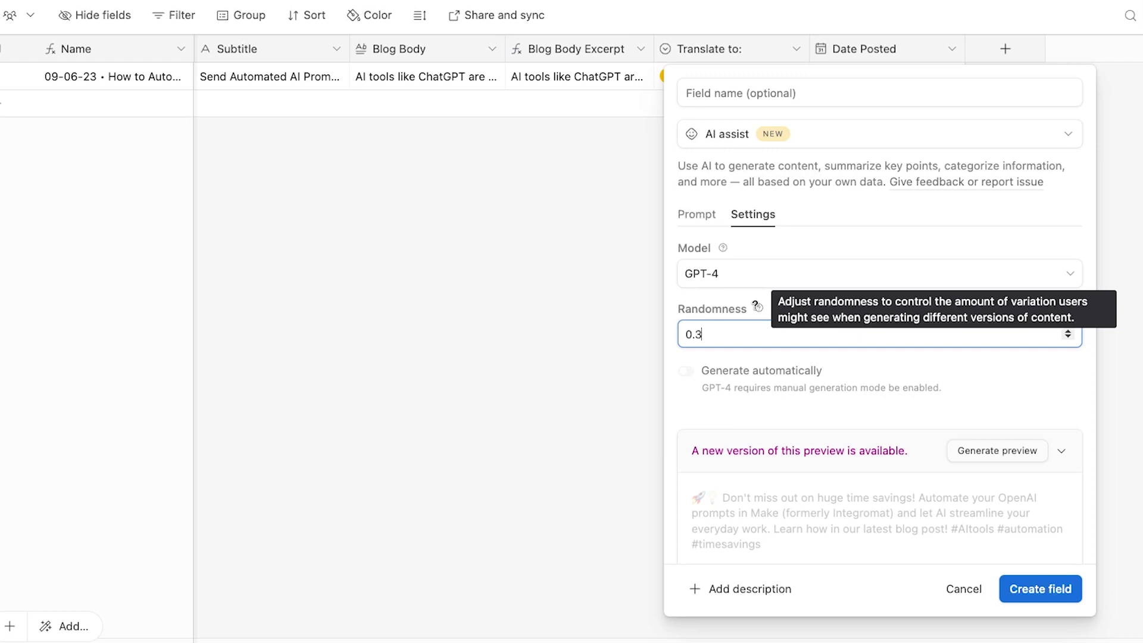
{"action": "double_click", "coordinate": [747, 339]}
Step: Enter randomness 1 and regenerate: 'Tired of typing prompts into ChatGPT? Make a move to Make!'
{"action": "type", "text": "1"}
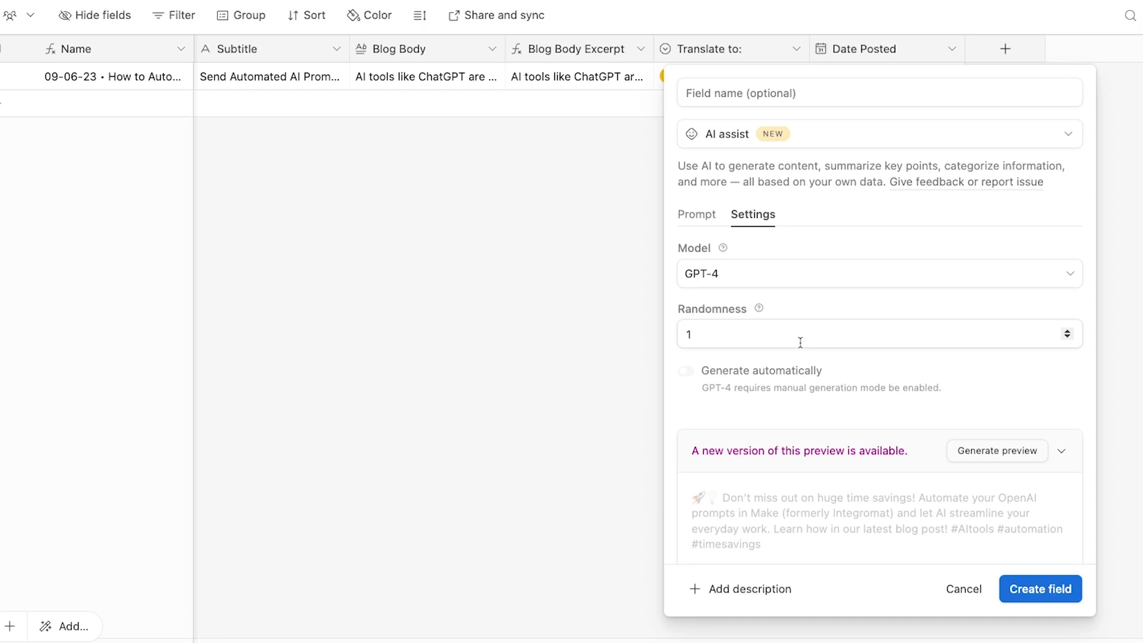
{"action": "left_click", "coordinate": [978, 446]}
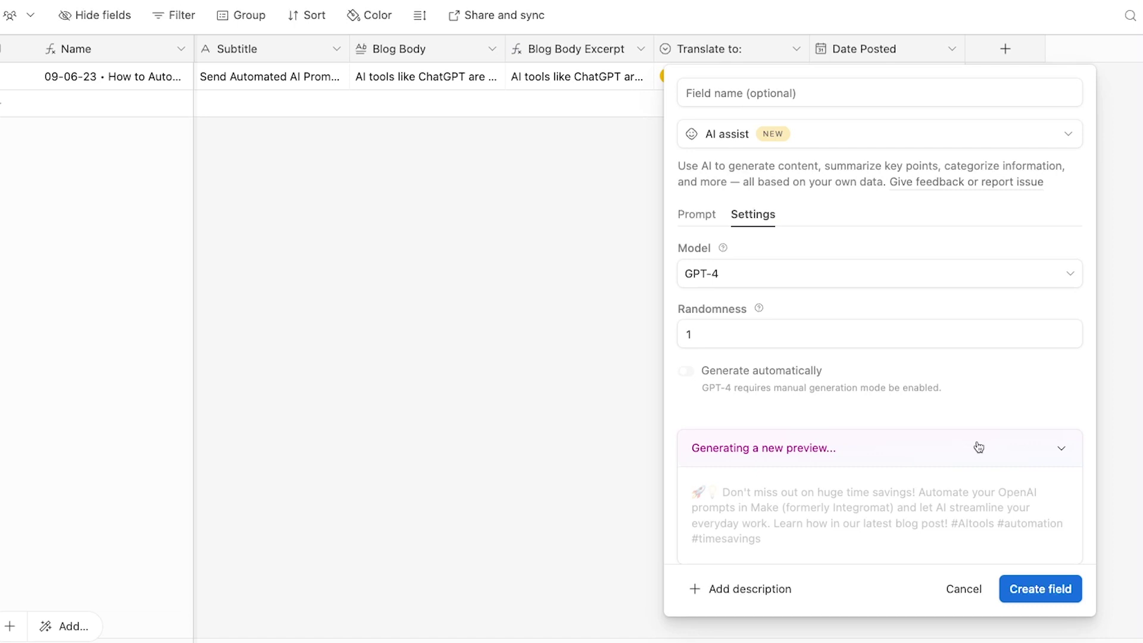
{"action": "scroll", "coordinate": [979, 447], "scroll_direction": "down", "scroll_amount": 2}
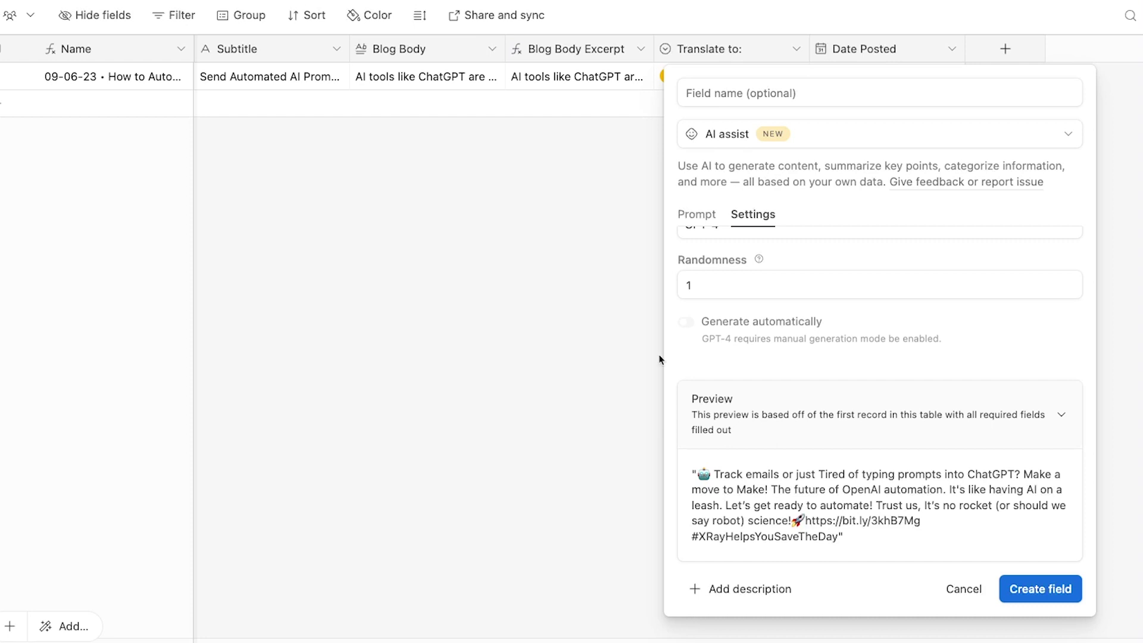
{"action": "left_click", "coordinate": [702, 292]}
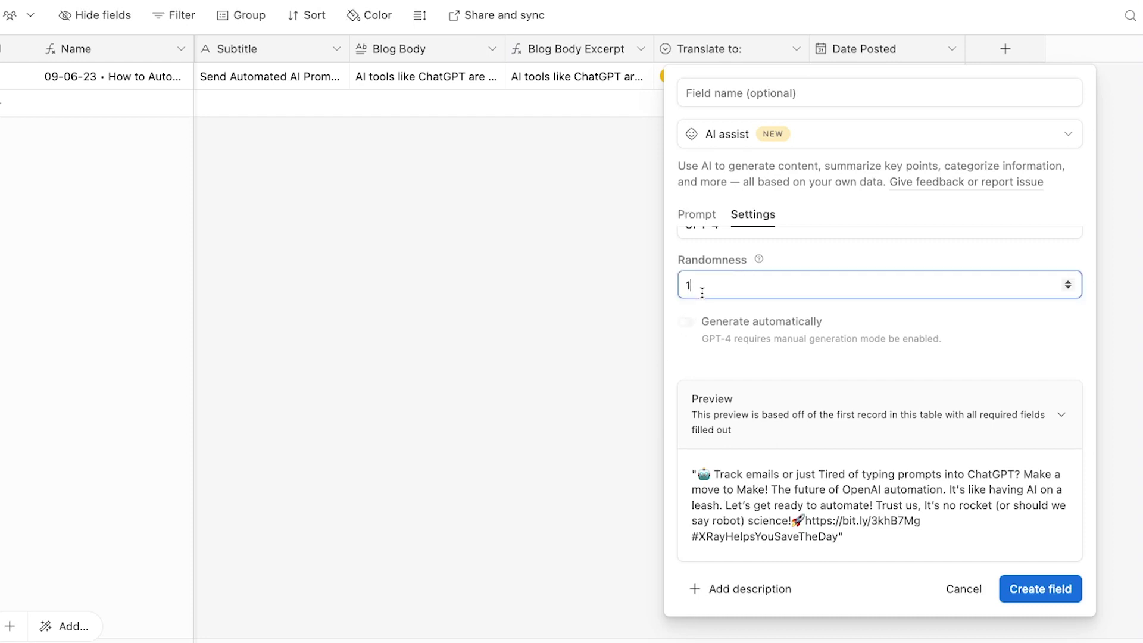
Step: Change randomness to 0.5 and regenerate the tweet preview
{"action": "key", "text": "BackSpace"}
{"action": "type", "text": "0.5"}
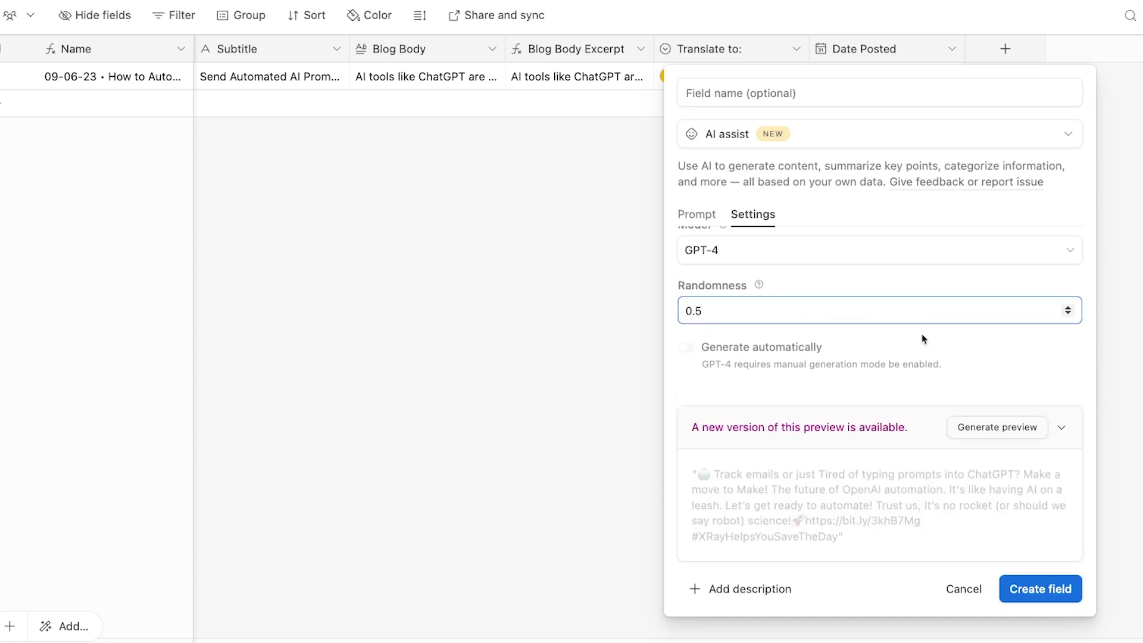
{"action": "left_click", "coordinate": [1003, 427]}
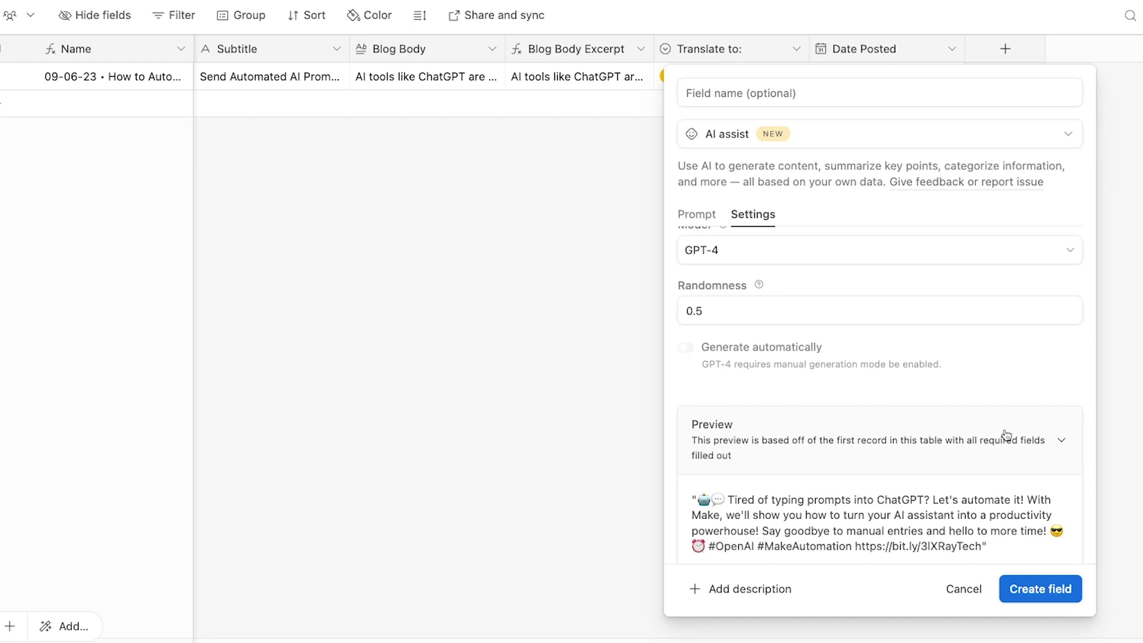
Step: Inspect the new tweet 'Tired of typing prompts into ChatGPT? Let's automate it!' and its bit.ly link
{"action": "scroll", "coordinate": [957, 457], "scroll_direction": "down", "scroll_amount": 1}
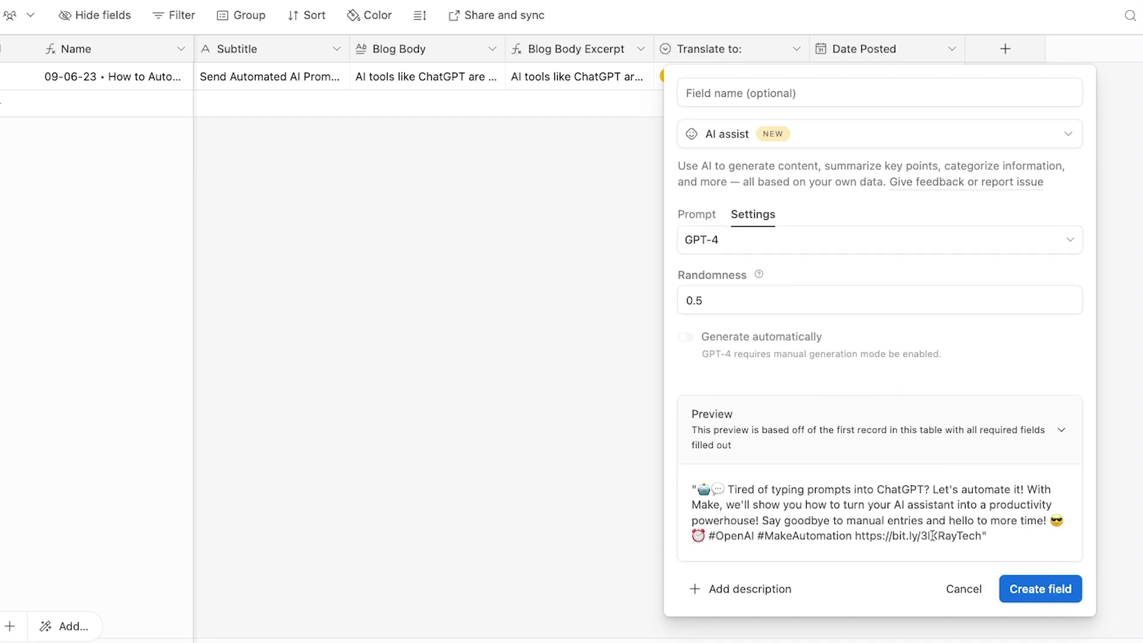
{"action": "triple_click", "coordinate": [975, 532]}
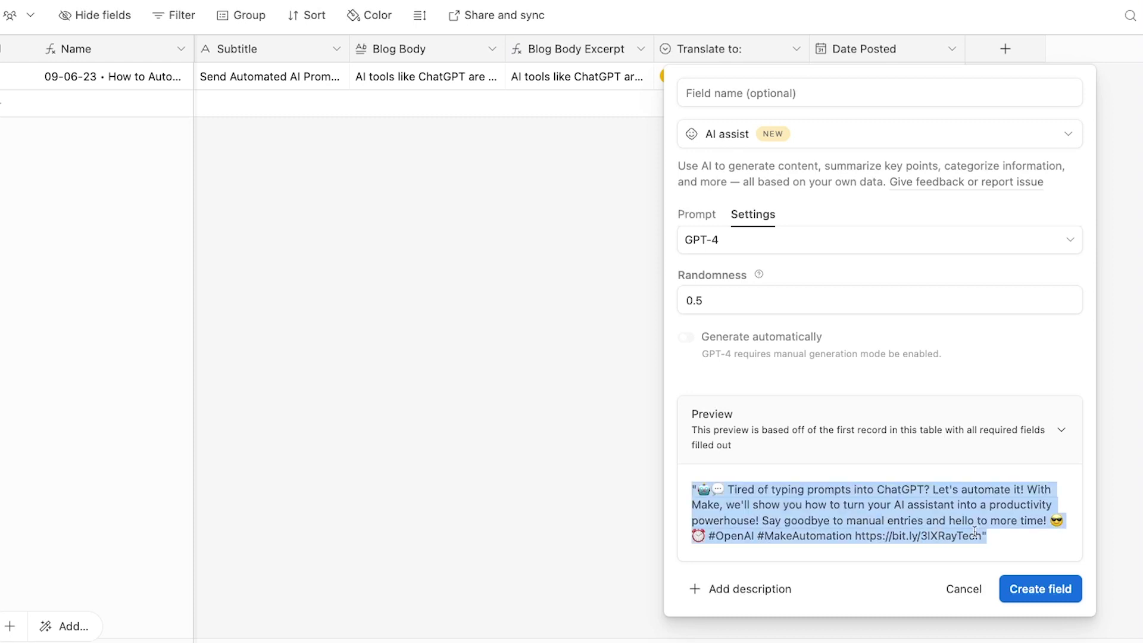
{"action": "left_click", "coordinate": [975, 531]}
{"action": "left_click_drag", "start_coordinate": [1002, 541], "coordinate": [882, 536]}
{"action": "left_click", "coordinate": [846, 549]}
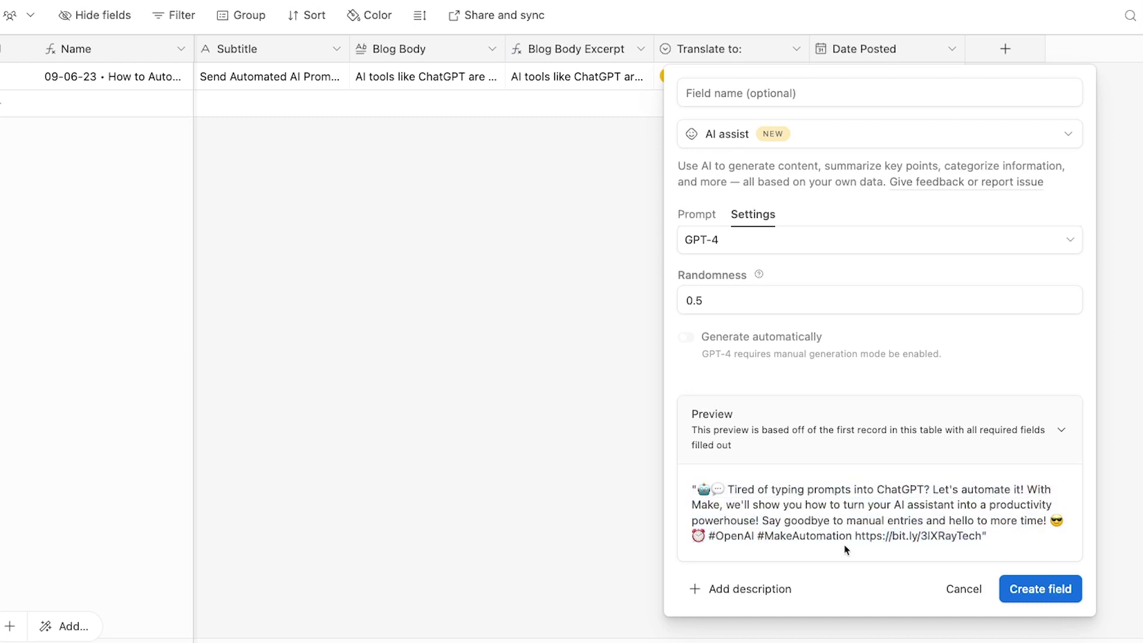
{"action": "double_click", "coordinate": [857, 539]}
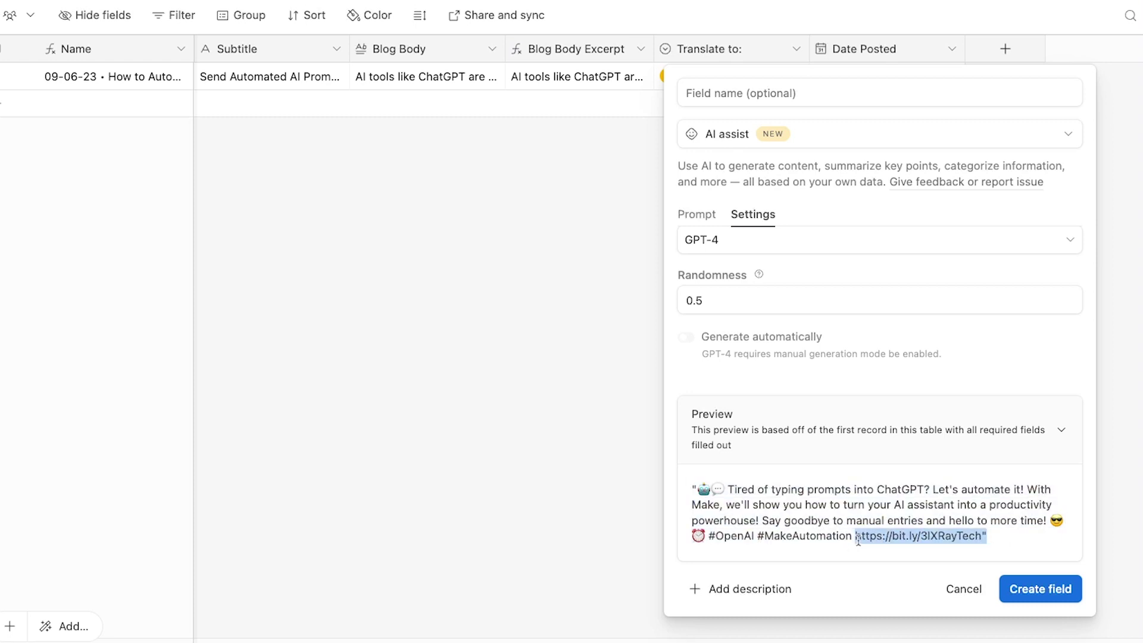
{"action": "left_click", "coordinate": [709, 293]}
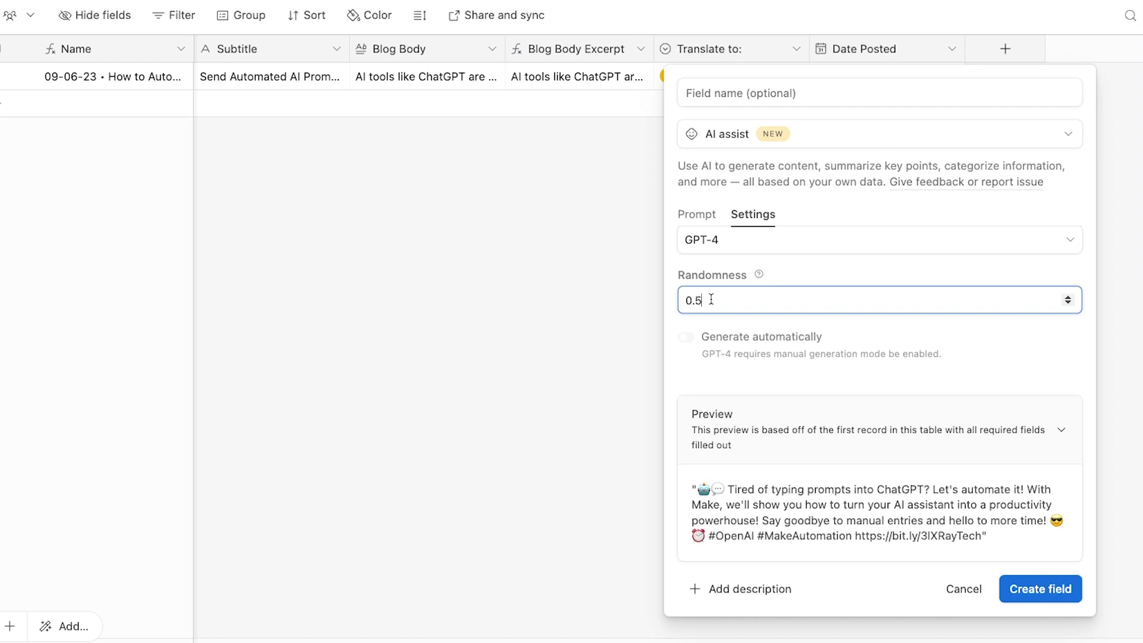
Step: Set randomness to 0 and regenerate the tweet preview, which now ends with a [Link] placeholder
{"action": "key", "text": "BackSpace"}
{"action": "key", "text": "BackSpace"}
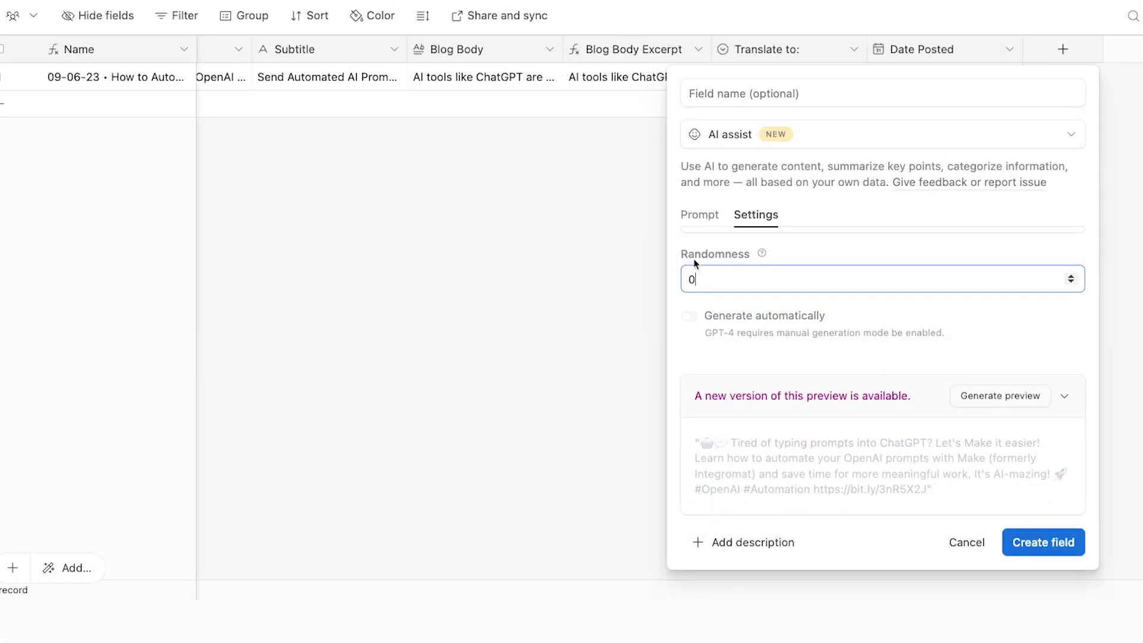
{"action": "left_click", "coordinate": [975, 397]}
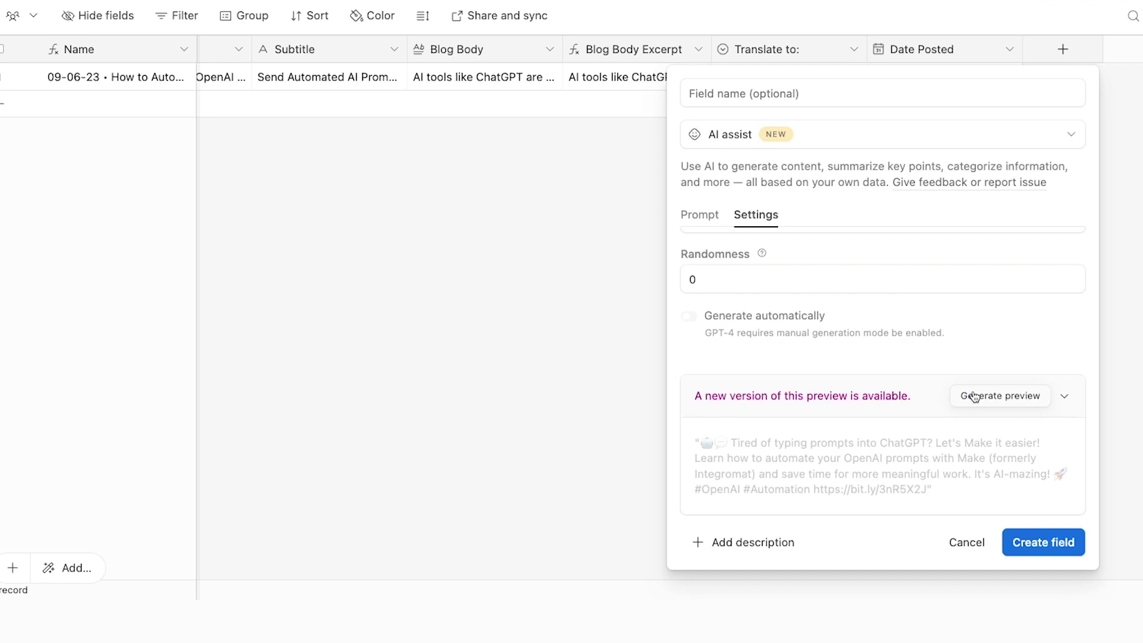
{"action": "left_click", "coordinate": [975, 397]}
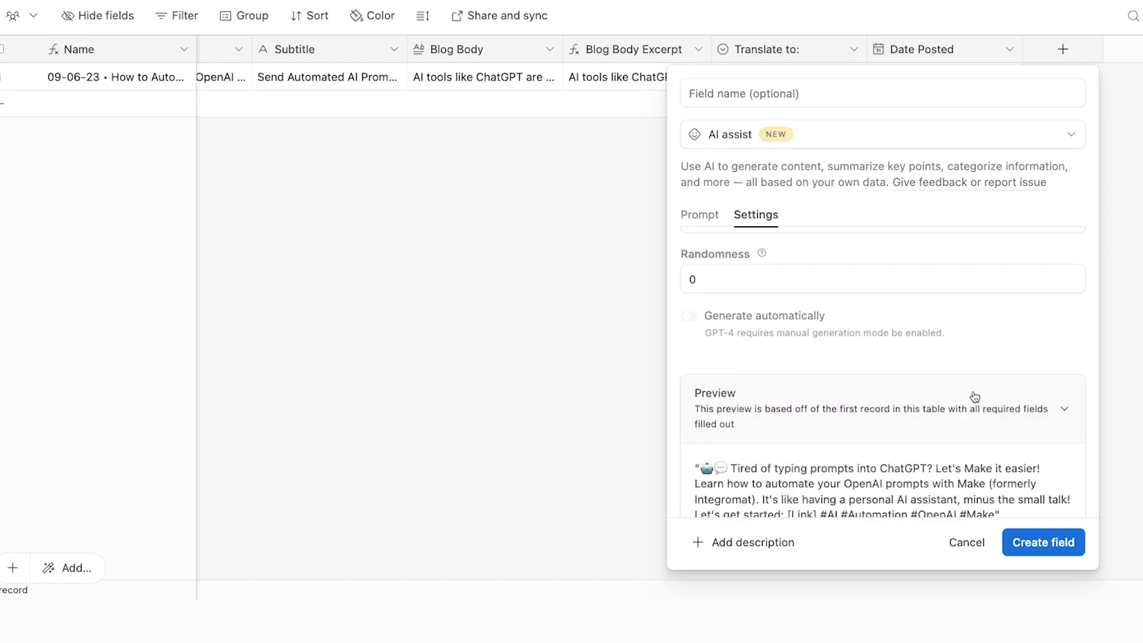
{"action": "scroll", "coordinate": [975, 397], "scroll_direction": "down", "scroll_amount": 1}
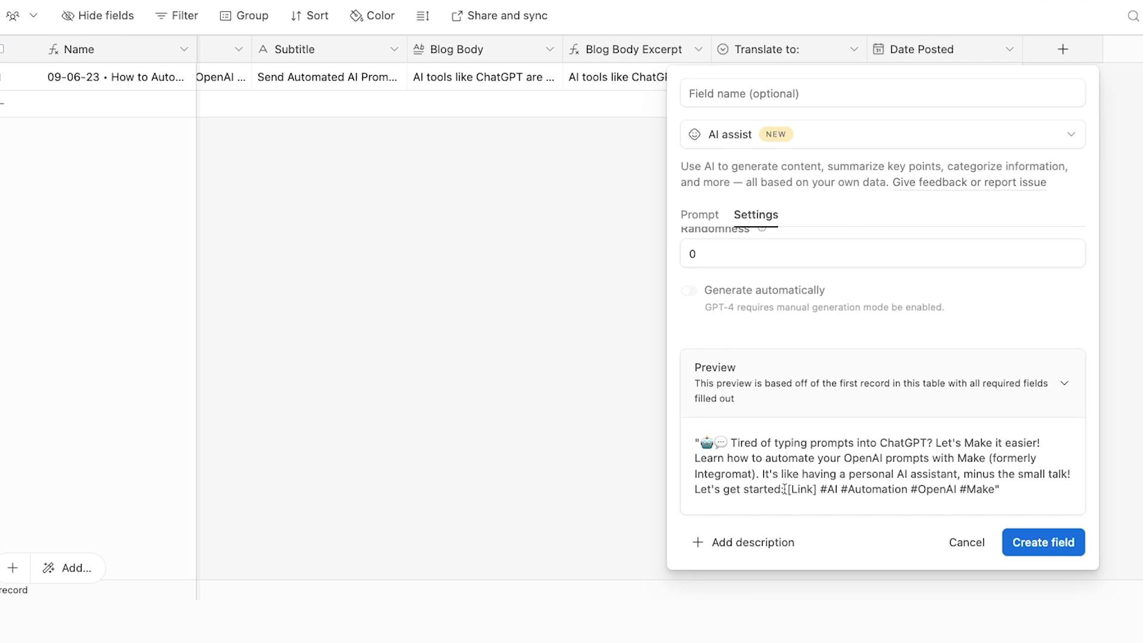
{"action": "left_click_drag", "start_coordinate": [785, 489], "coordinate": [836, 489]}
{"action": "left_click", "coordinate": [717, 222]}
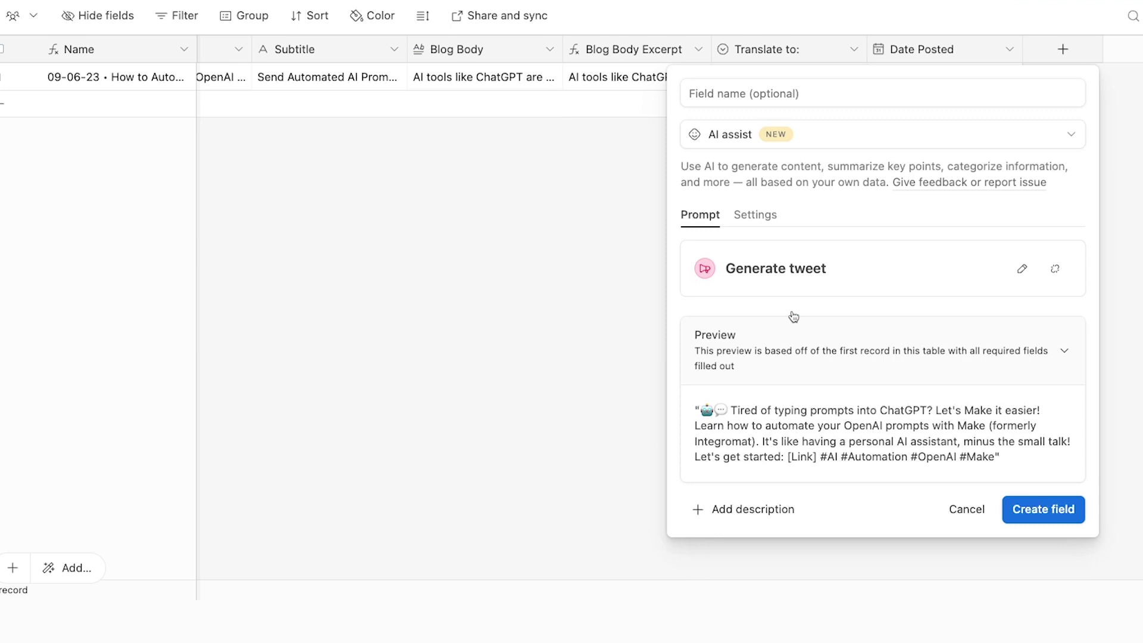
Step: Add tweet-template custom instructions: make nothing up, repeat only given points, include no unprovided URLs
{"action": "left_click", "coordinate": [1022, 269]}
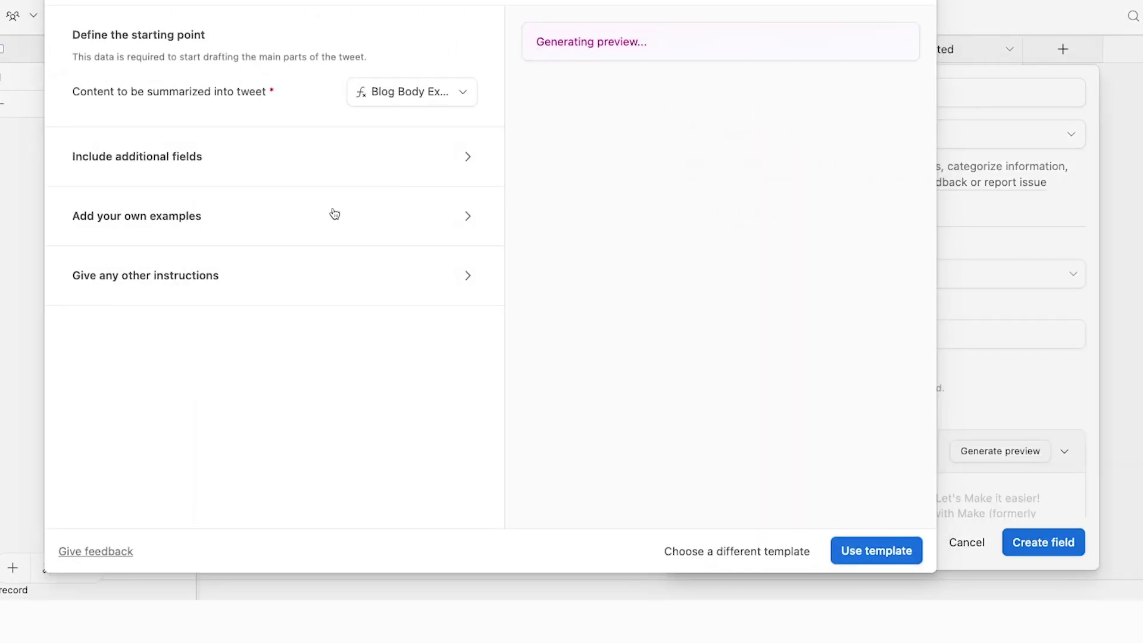
{"action": "left_click", "coordinate": [286, 259]}
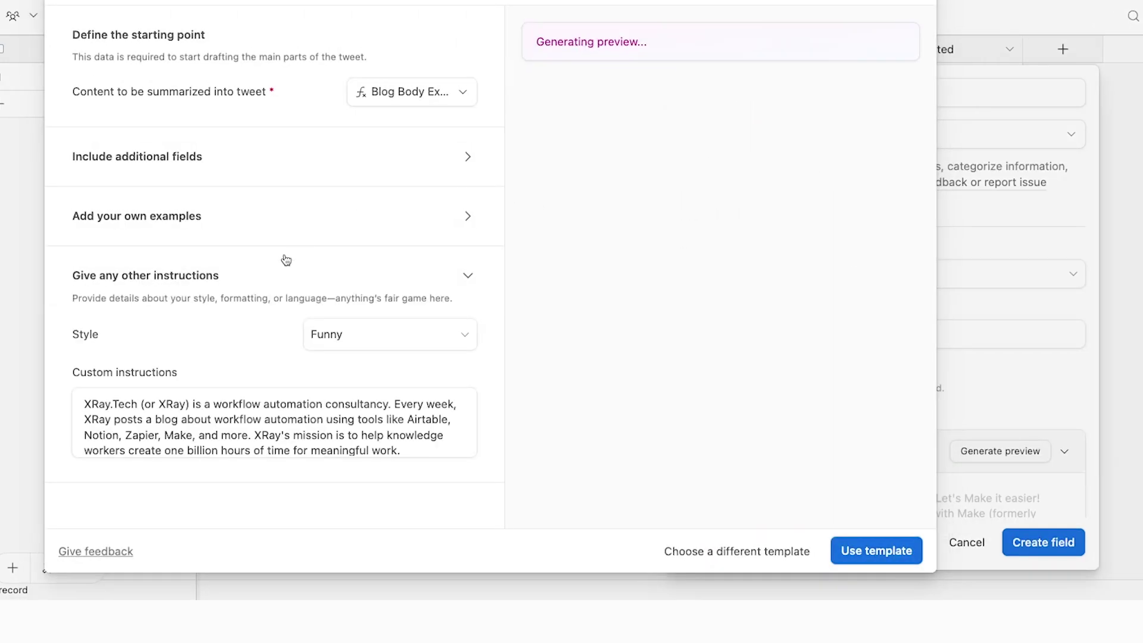
{"action": "scroll", "coordinate": [273, 444], "scroll_direction": "down", "scroll_amount": 2}
{"action": "left_click", "coordinate": [272, 444]}
{"action": "key", "text": "Return"}
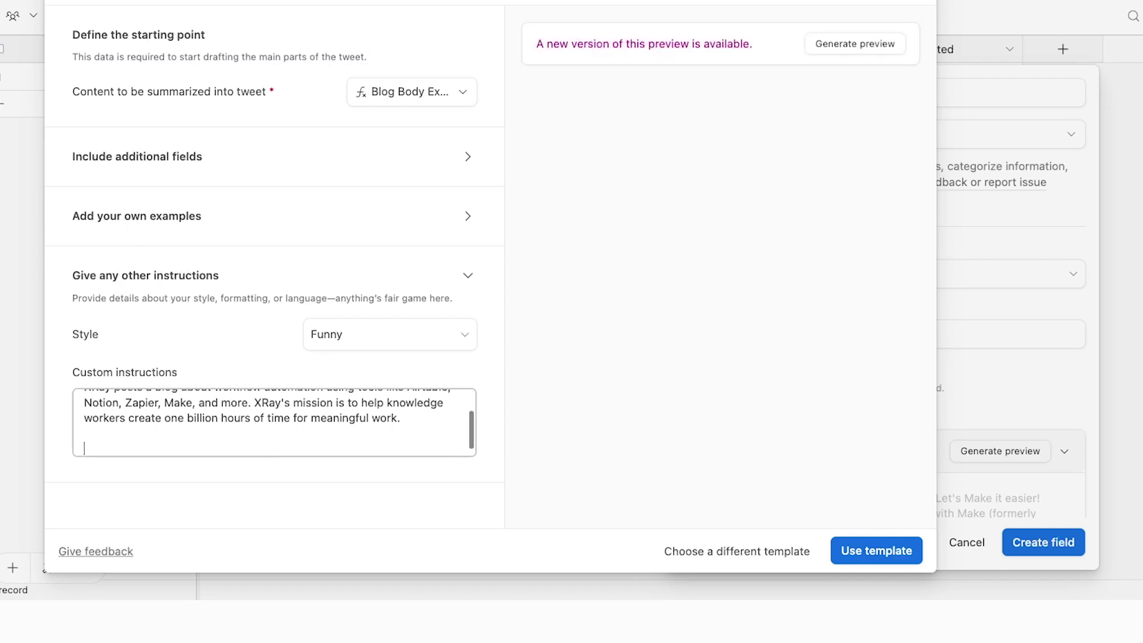
{"action": "type", "text": "Don't make anything up. "}
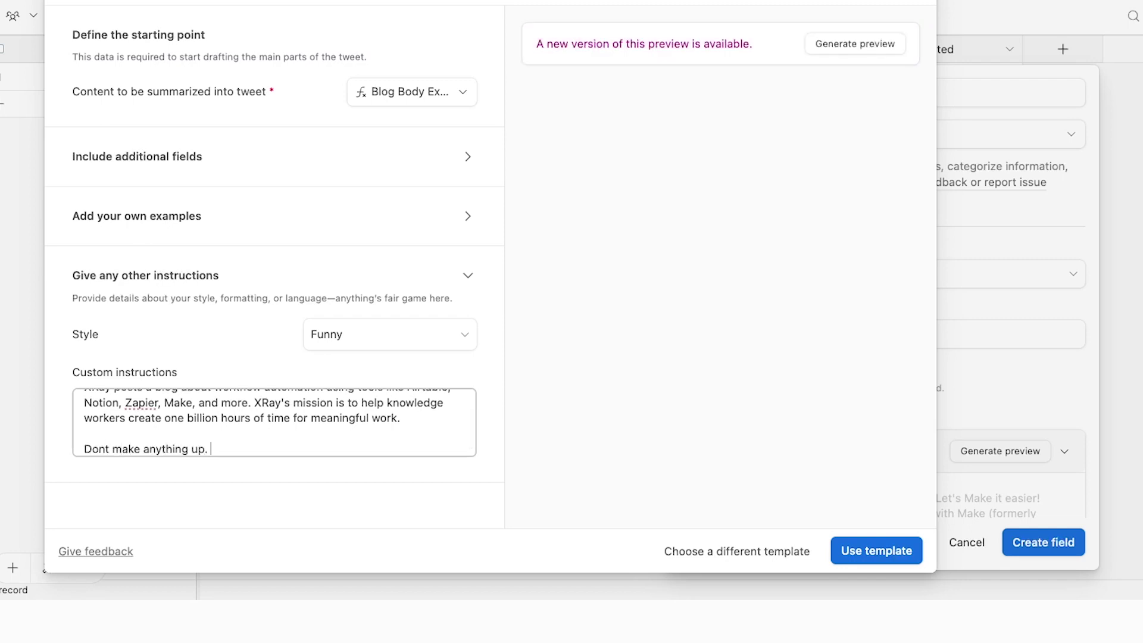
{"action": "type", "text": "Only repeat points from "}
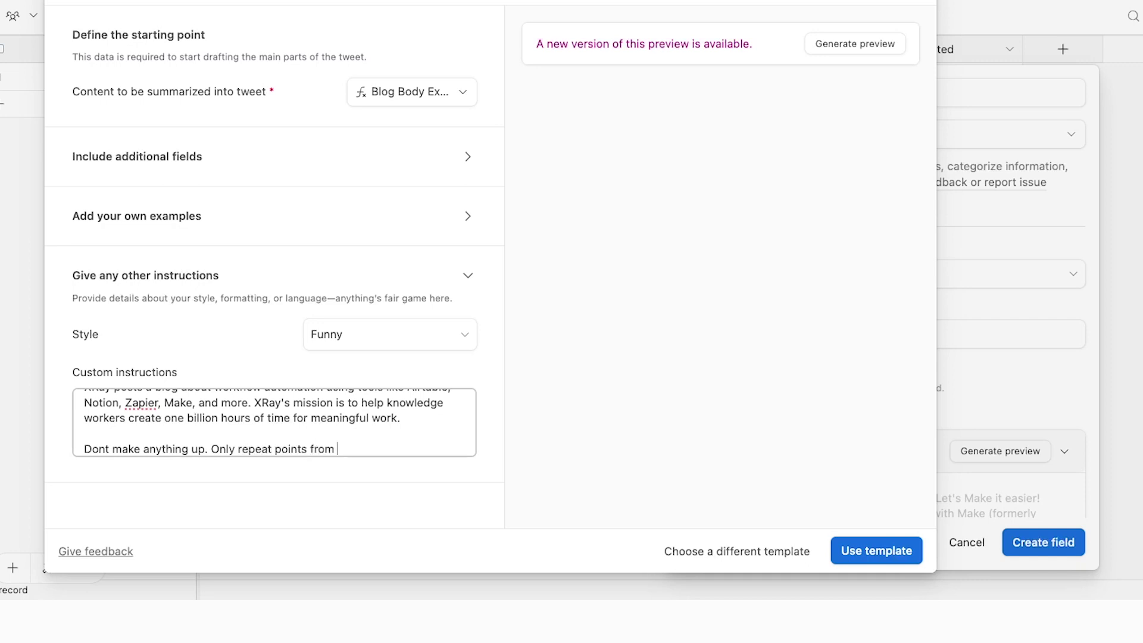
{"action": "type", "text": "the content you've been given. "}
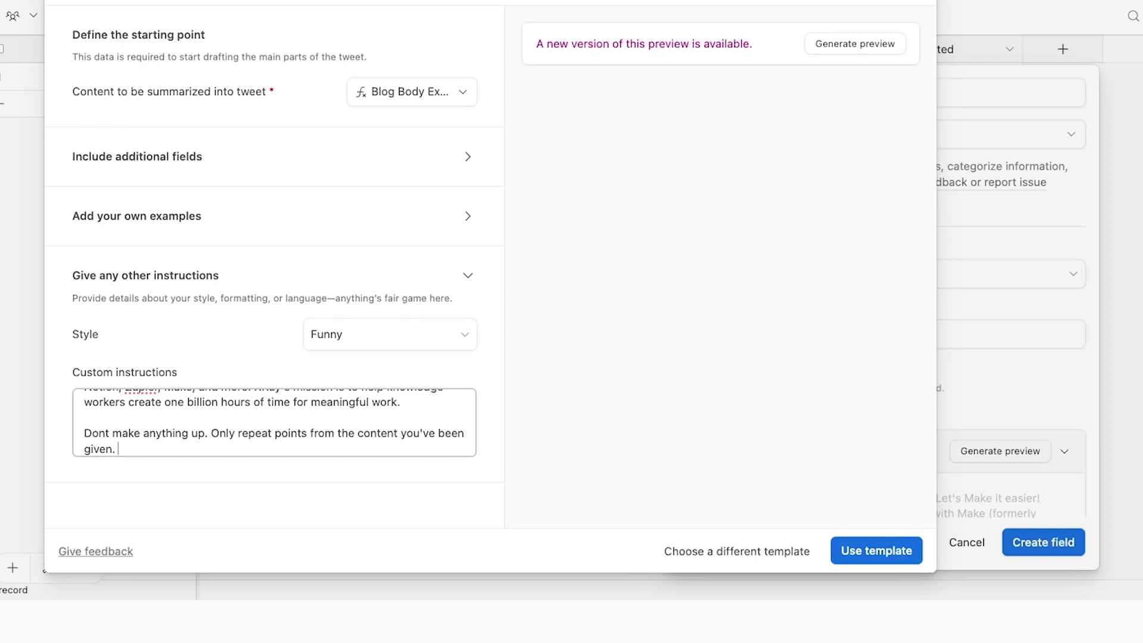
{"action": "type", "text": "Do not include any urls if one isn't given to you."}
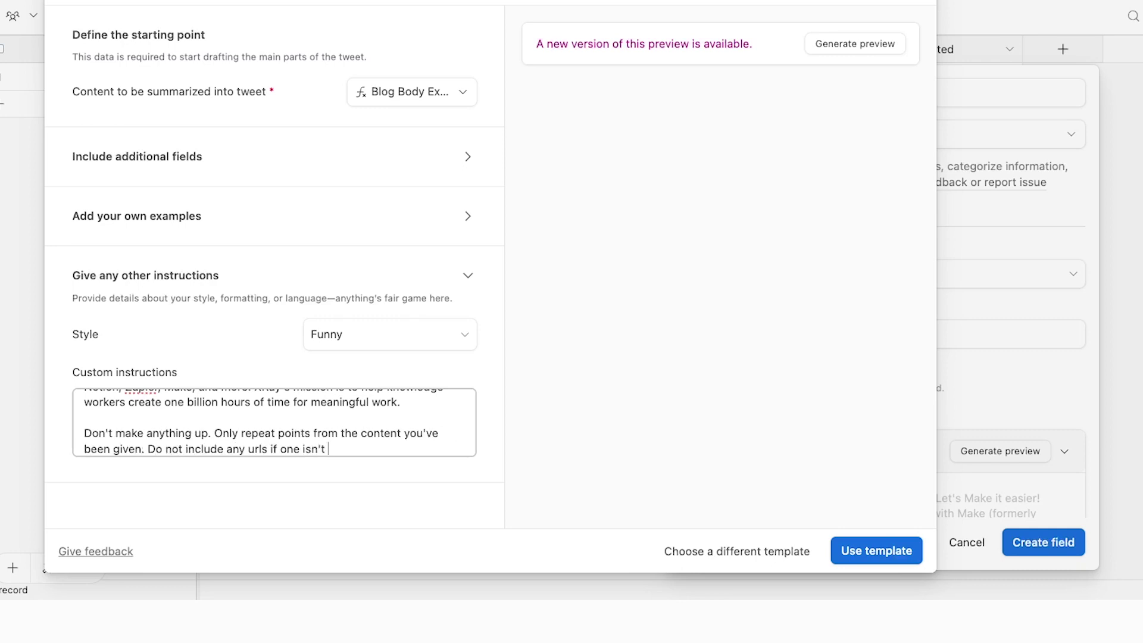
{"action": "left_click", "coordinate": [905, 548]}
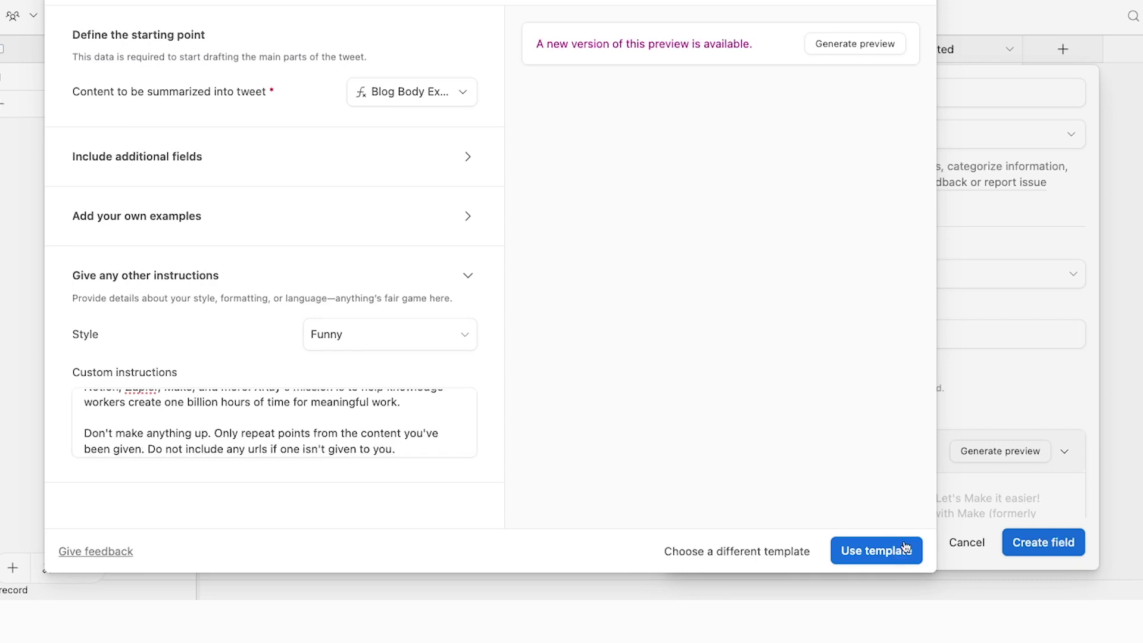
Step: Lower the tweet field's randomness from 0.25 to 0 and regenerate the preview
{"action": "left_click", "coordinate": [746, 331]}
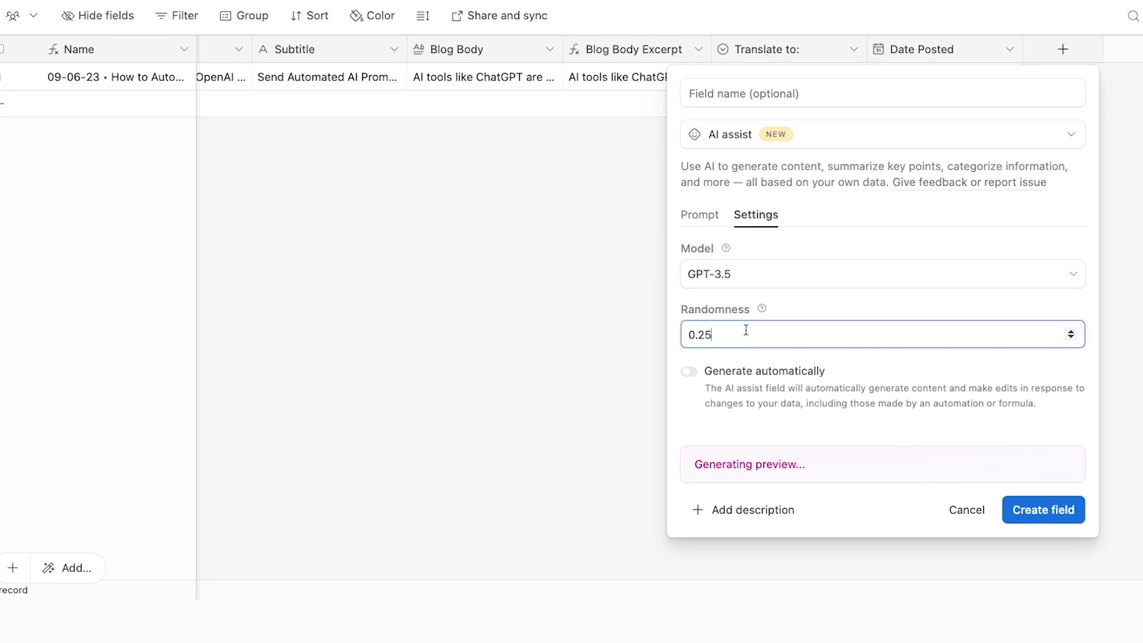
{"action": "key", "text": "BackSpace"}
{"action": "key", "text": "BackSpace"}
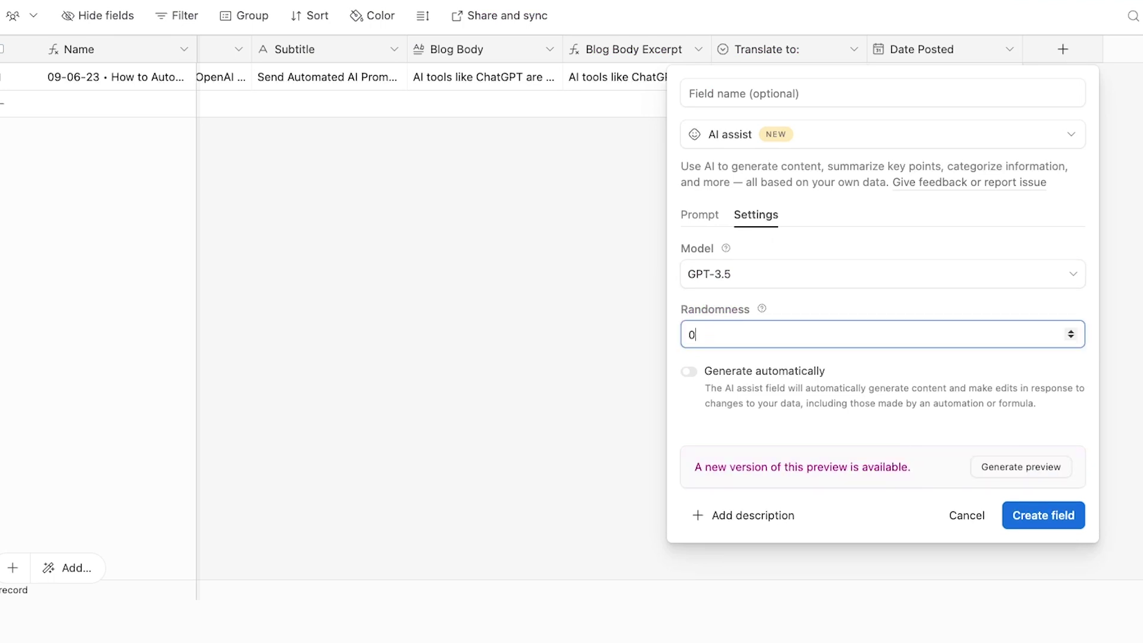
{"action": "left_click", "coordinate": [1007, 467]}
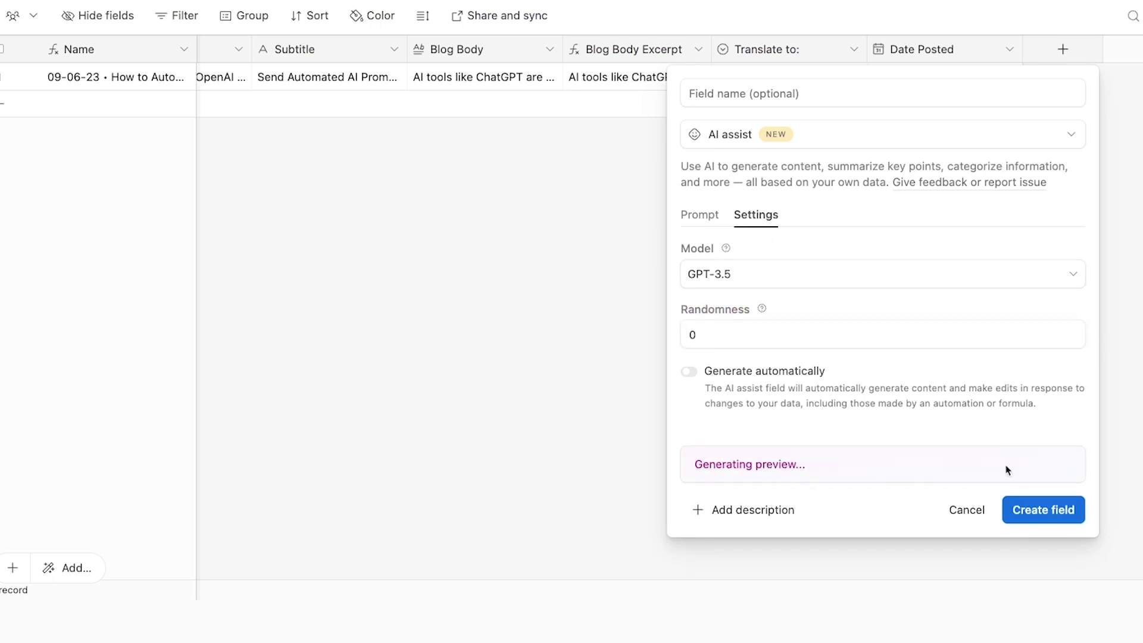
{"action": "scroll", "coordinate": [1007, 470], "scroll_direction": "down", "scroll_amount": 3}
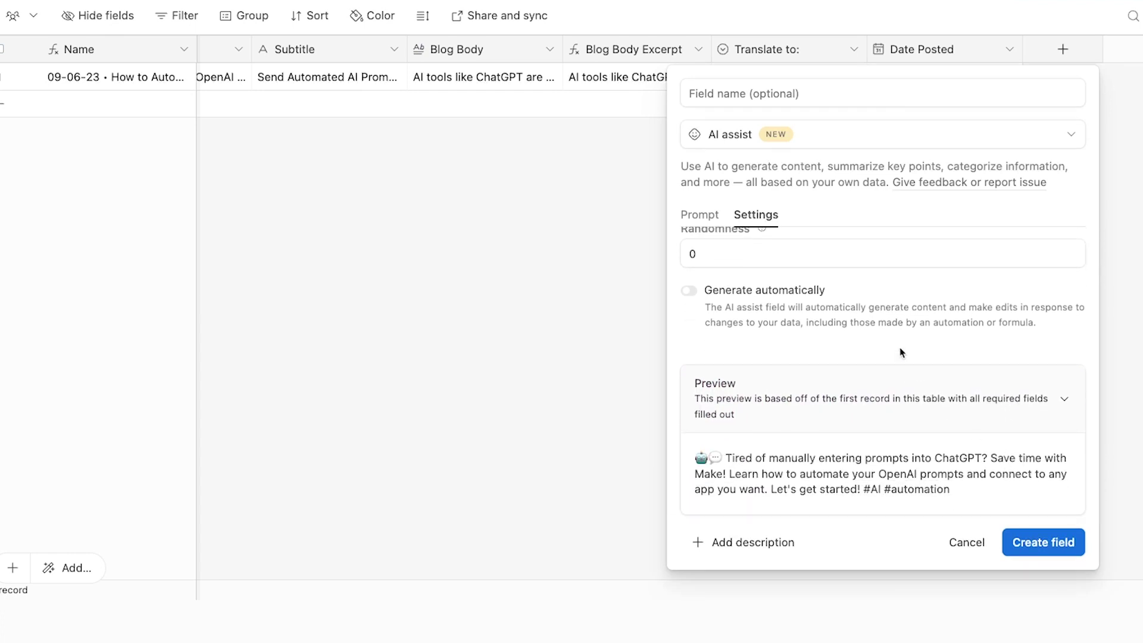
{"action": "scroll", "coordinate": [899, 348], "scroll_direction": "up", "scroll_amount": 3}
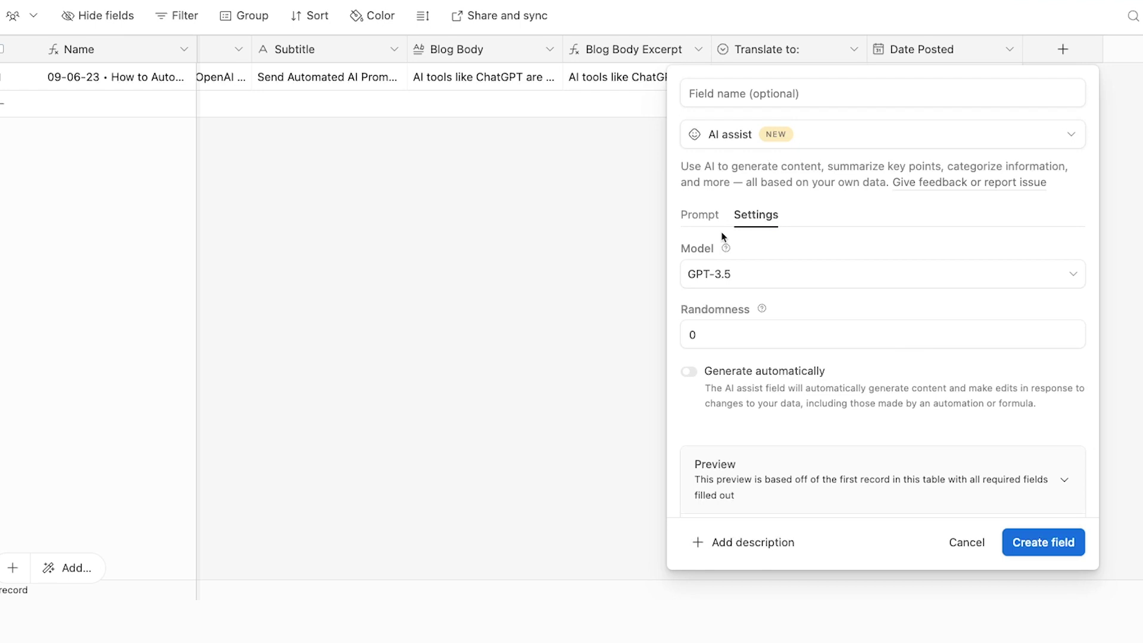
Step: Switch the model to GPT-4 and regenerate the tweet preview
{"action": "left_click", "coordinate": [737, 275]}
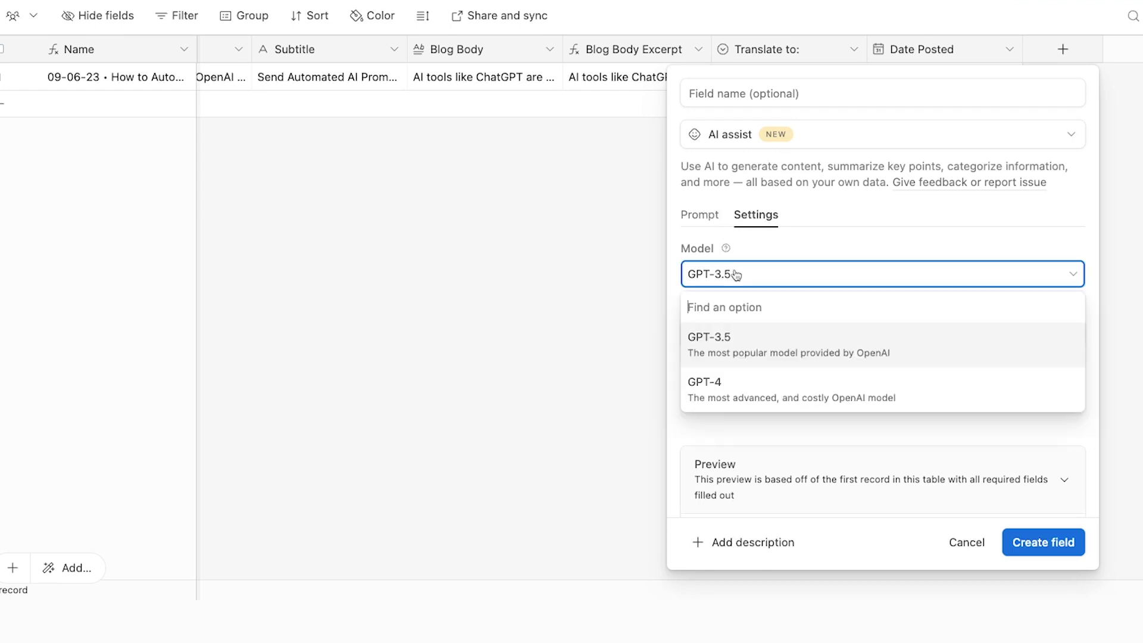
{"action": "left_click", "coordinate": [745, 374]}
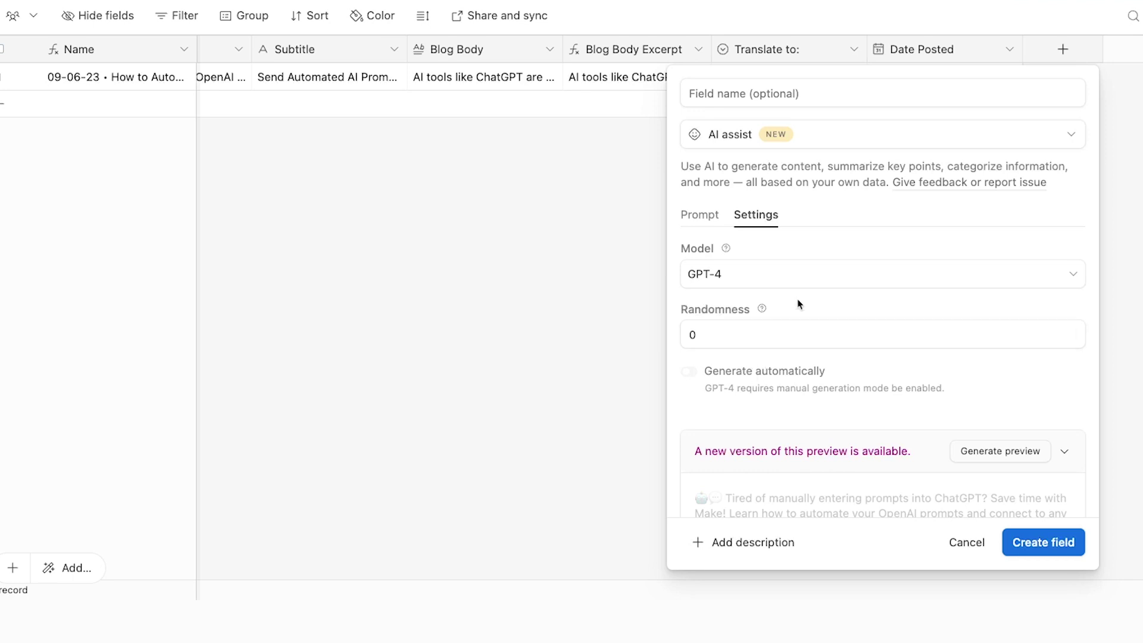
{"action": "scroll", "coordinate": [799, 302], "scroll_direction": "down", "scroll_amount": 1}
{"action": "left_click", "coordinate": [984, 411]}
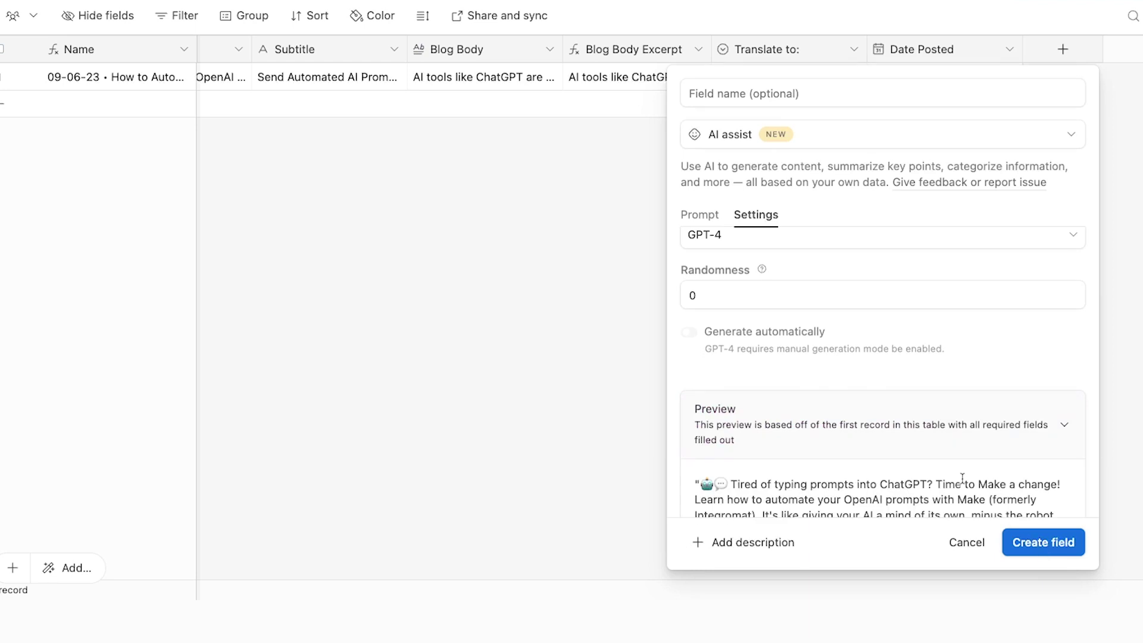
{"action": "scroll", "coordinate": [963, 478], "scroll_direction": "down", "scroll_amount": 2}
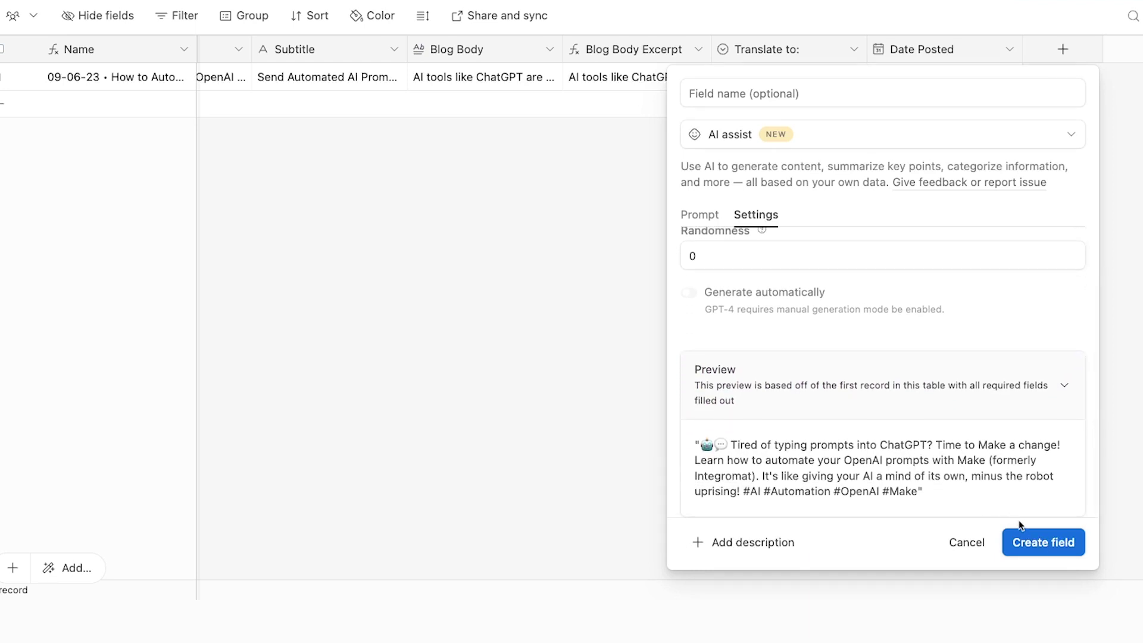
Step: Create the tweet AI assist column, reselect GPT-4 as its model, and save
{"action": "left_click", "coordinate": [1037, 547]}
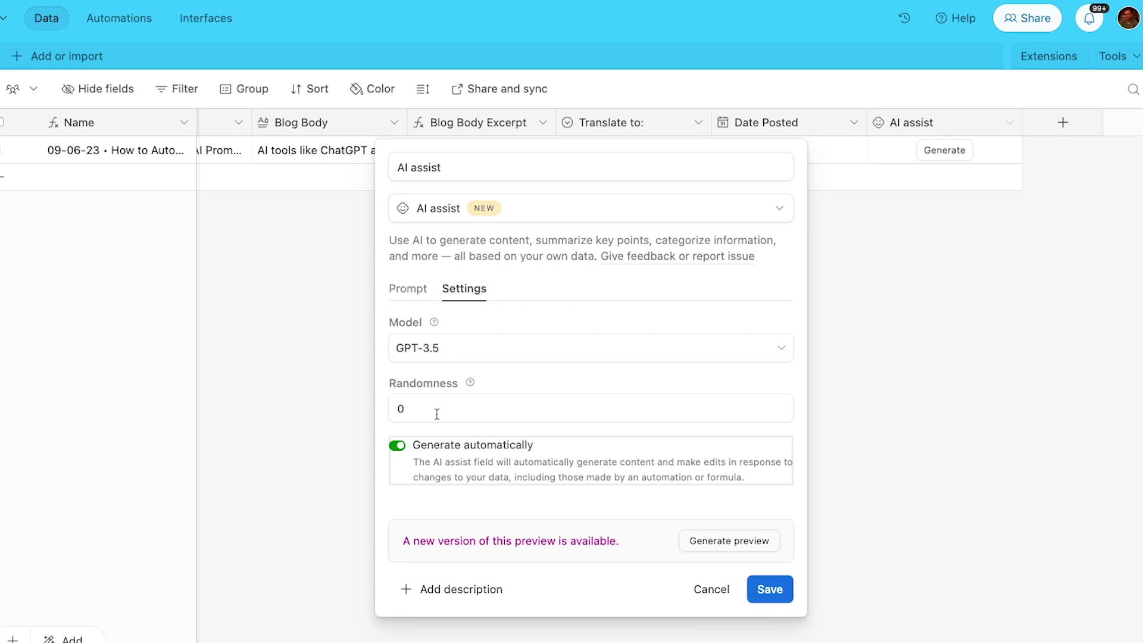
{"action": "left_click", "coordinate": [476, 343]}
{"action": "left_click", "coordinate": [468, 451]}
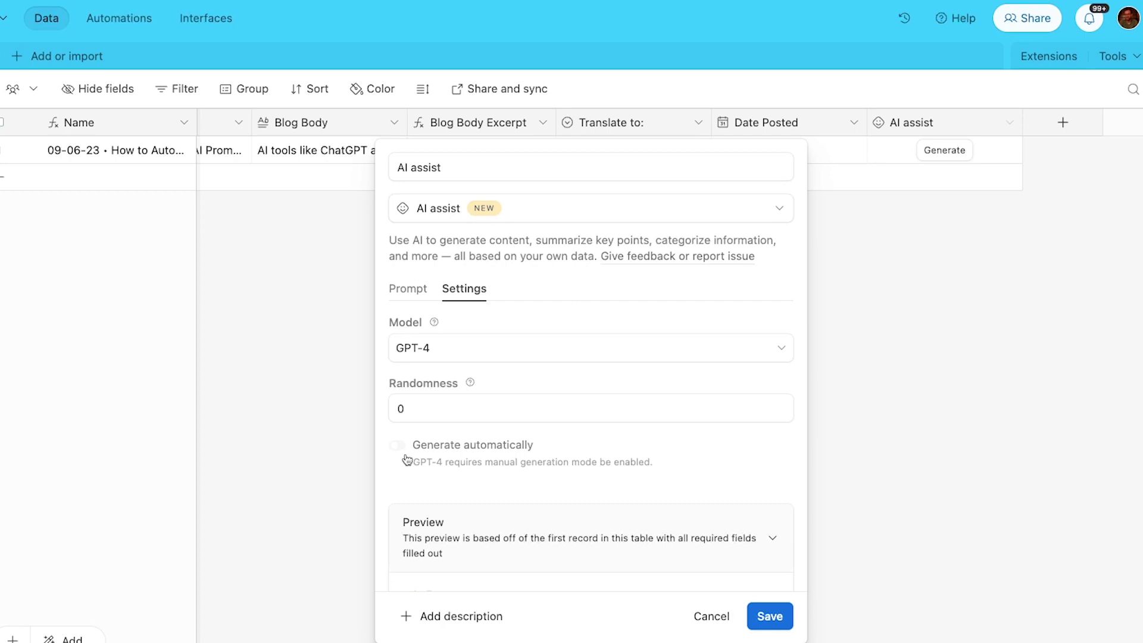
{"action": "scroll", "coordinate": [558, 461], "scroll_direction": "down", "scroll_amount": 3}
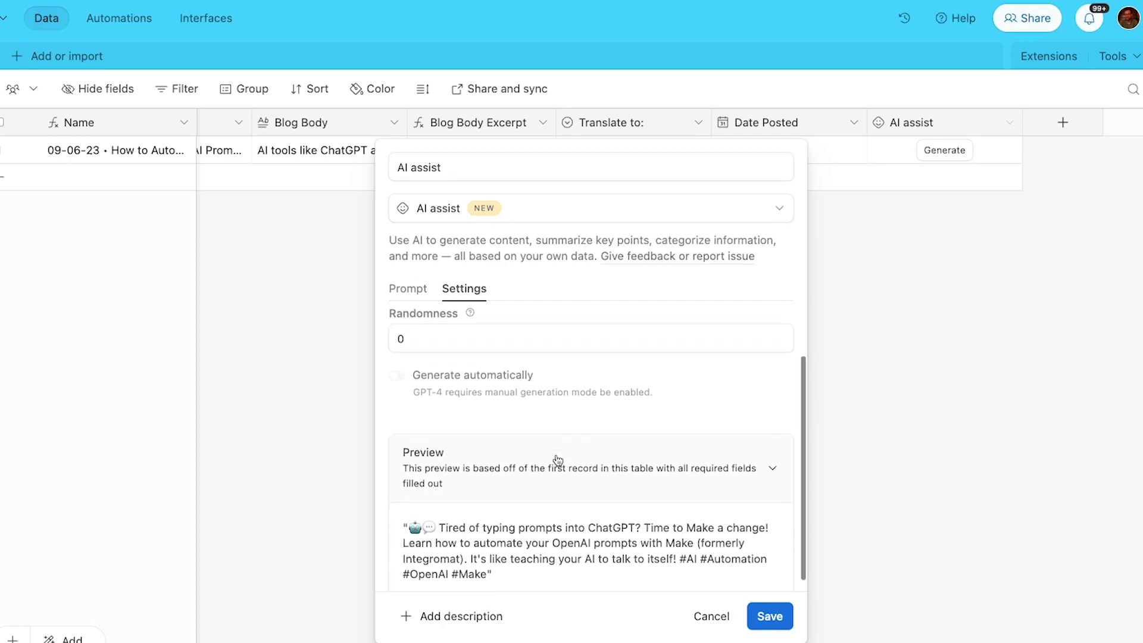
{"action": "left_click", "coordinate": [767, 617]}
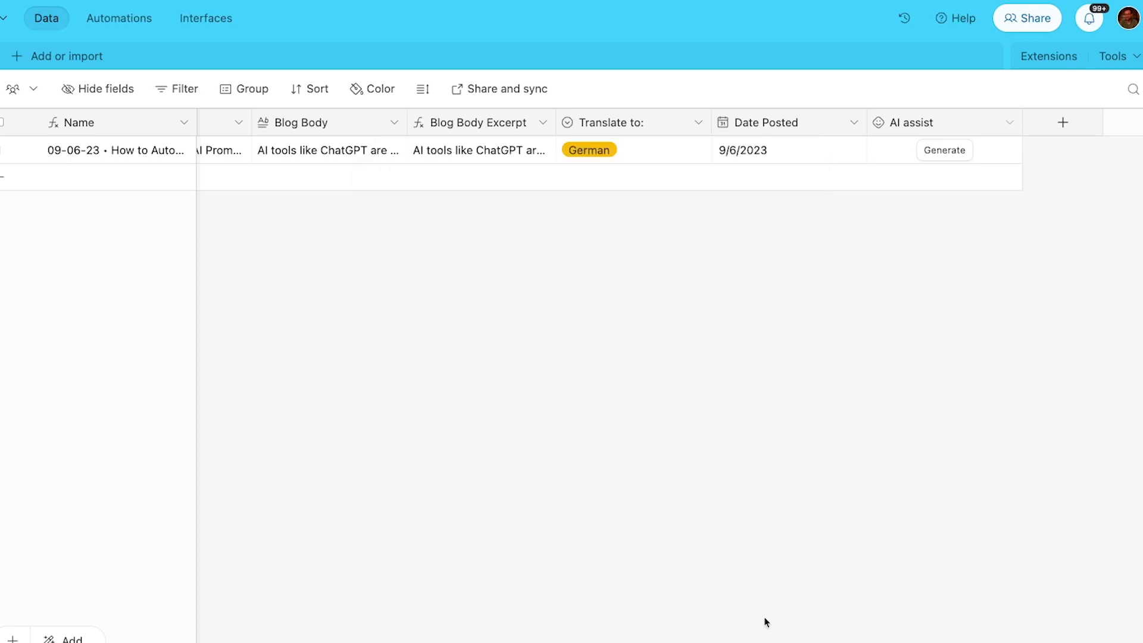
Step: Generate the first record's GPT-4 tweet, widen the AI assist column, and set rows to Extra Tall
{"action": "left_click", "coordinate": [949, 157]}
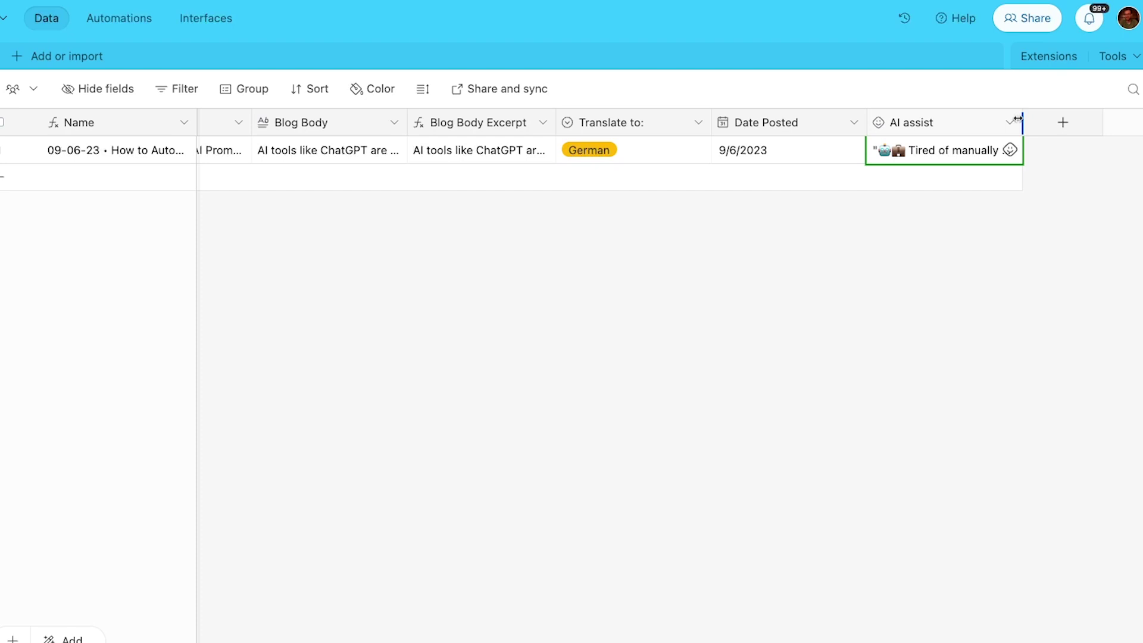
{"action": "left_click_drag", "start_coordinate": [1022, 119], "coordinate": [1091, 116]}
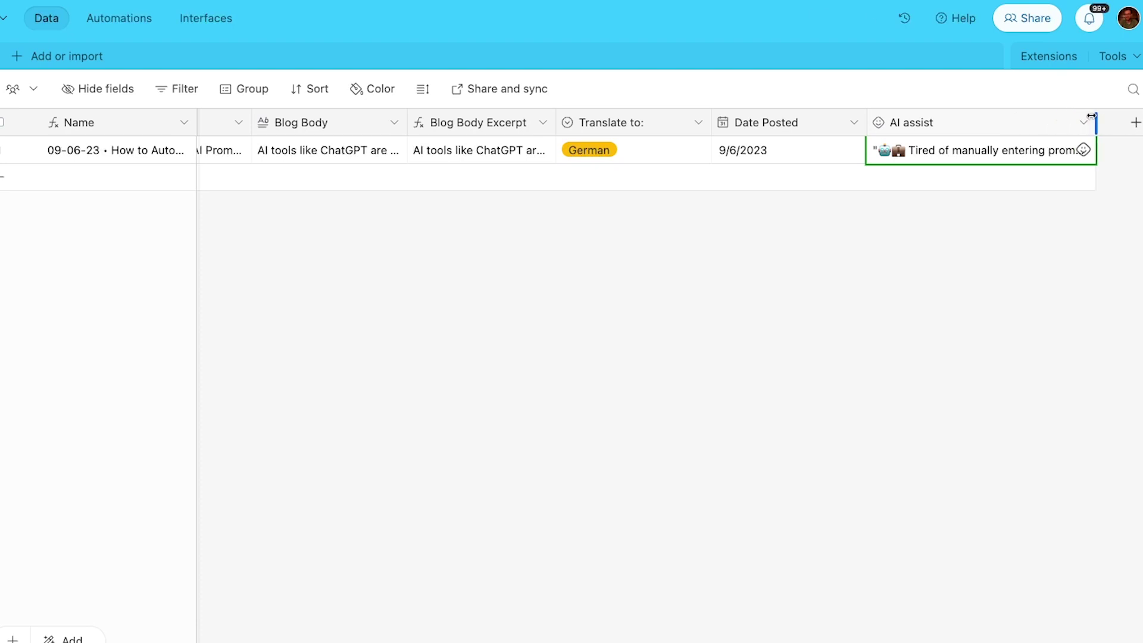
{"action": "left_click", "coordinate": [422, 88]}
{"action": "left_click", "coordinate": [463, 233]}
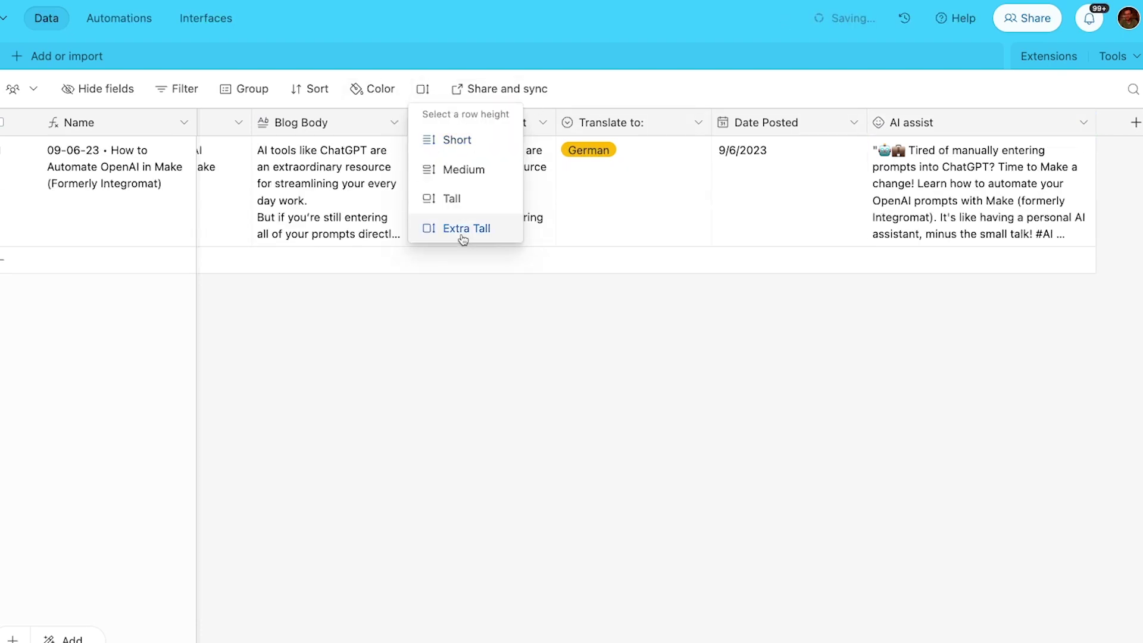
{"action": "left_click_drag", "start_coordinate": [1094, 118], "coordinate": [1130, 117]}
{"action": "left_click", "coordinate": [946, 296]}
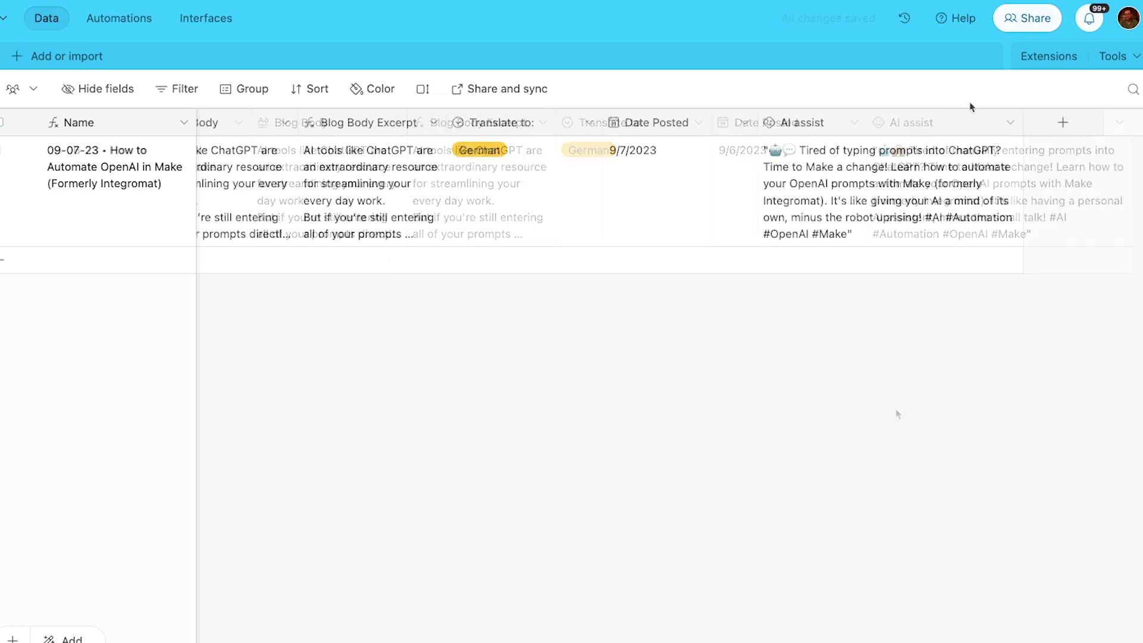
Step: Add a new AI assist field using the Translation template
{"action": "left_click", "coordinate": [1042, 123]}
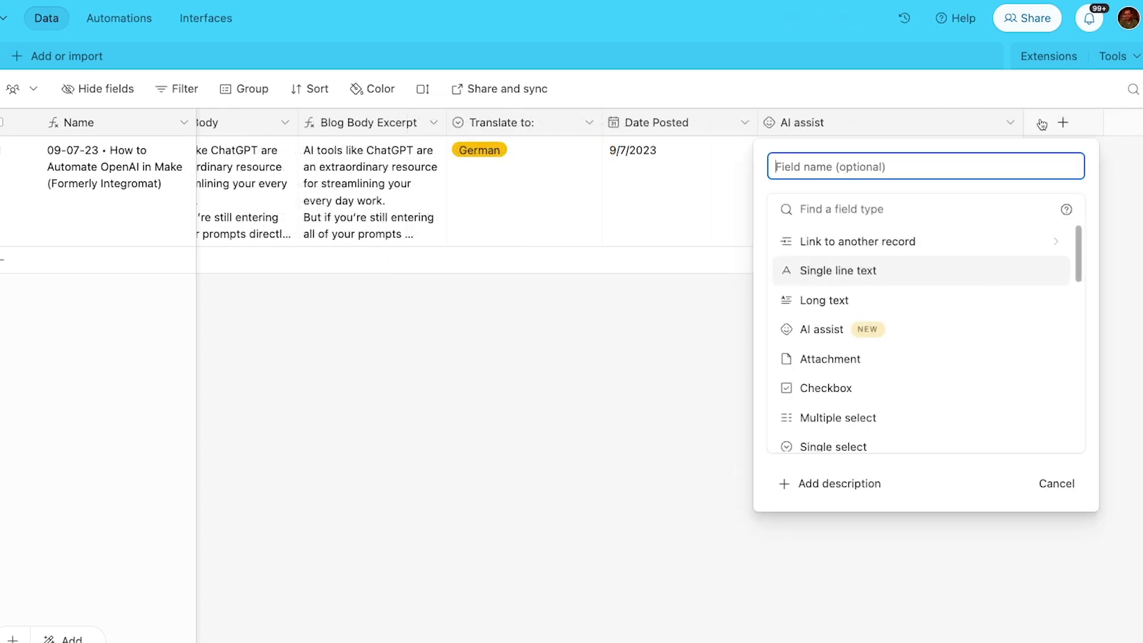
{"action": "left_click", "coordinate": [855, 331]}
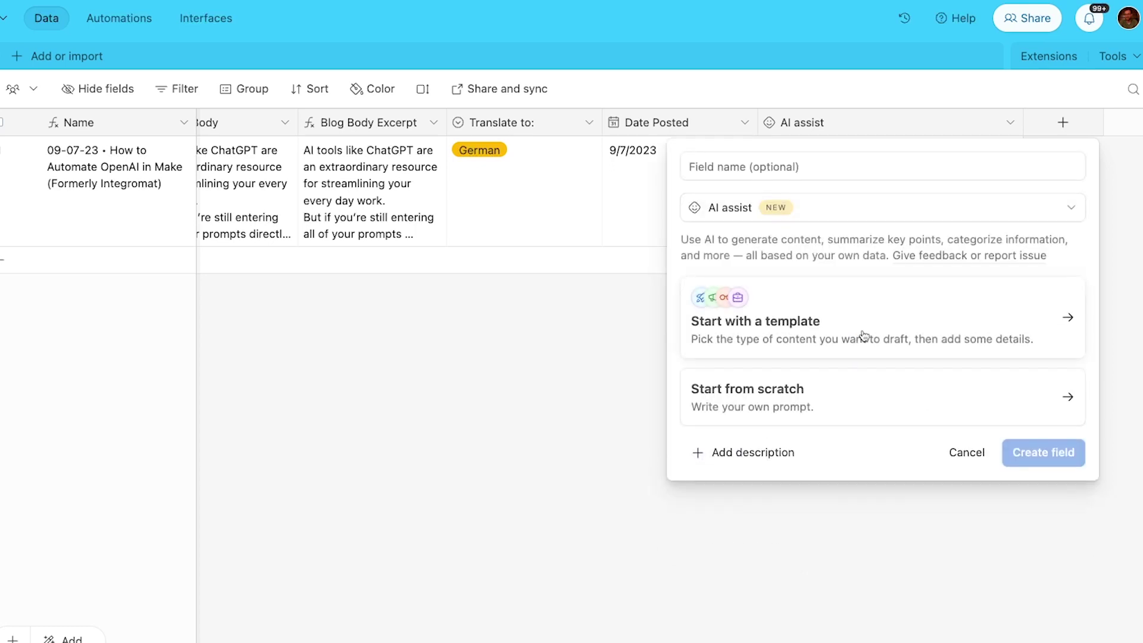
{"action": "left_click", "coordinate": [864, 335]}
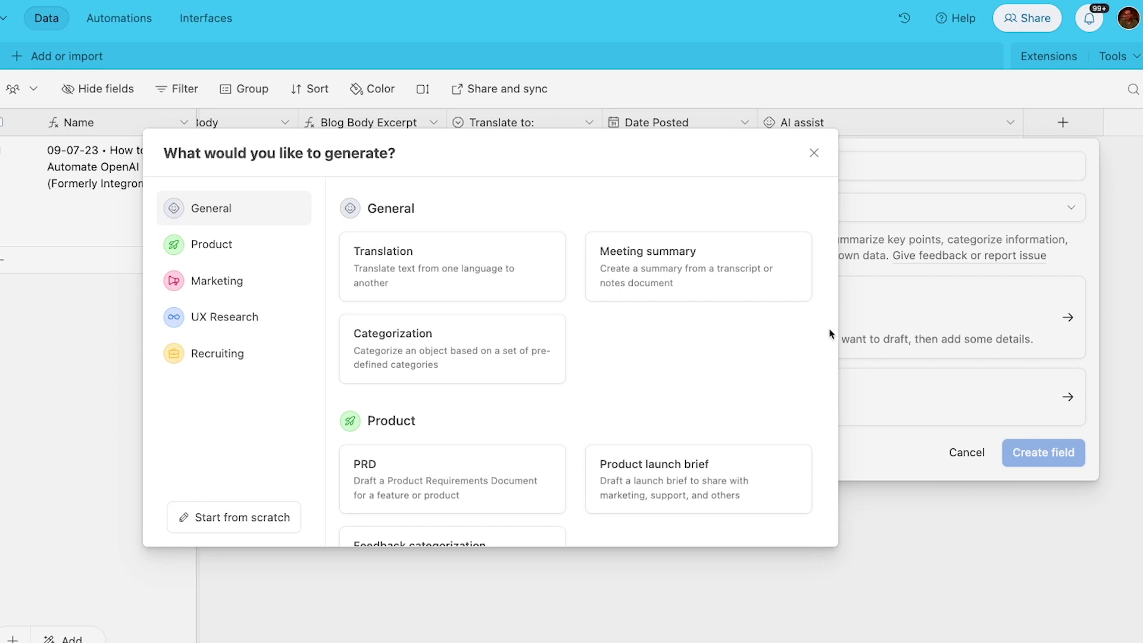
{"action": "left_click", "coordinate": [444, 273]}
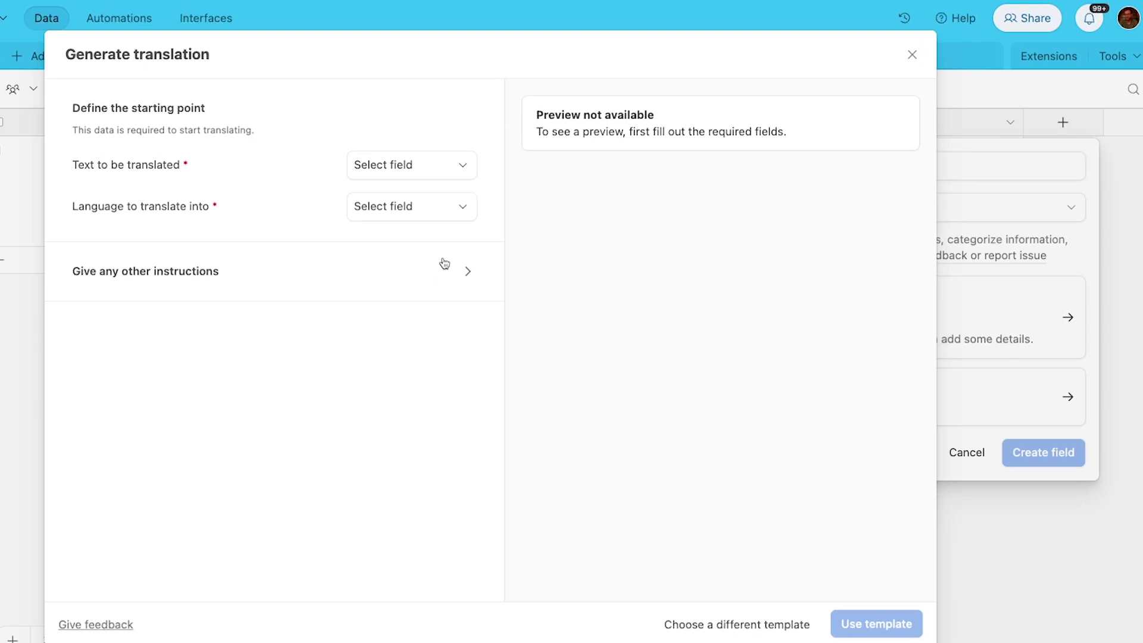
Step: Set Blog Body Excerpt as the text and Translate to: as the language, then apply the template
{"action": "left_click", "coordinate": [460, 169]}
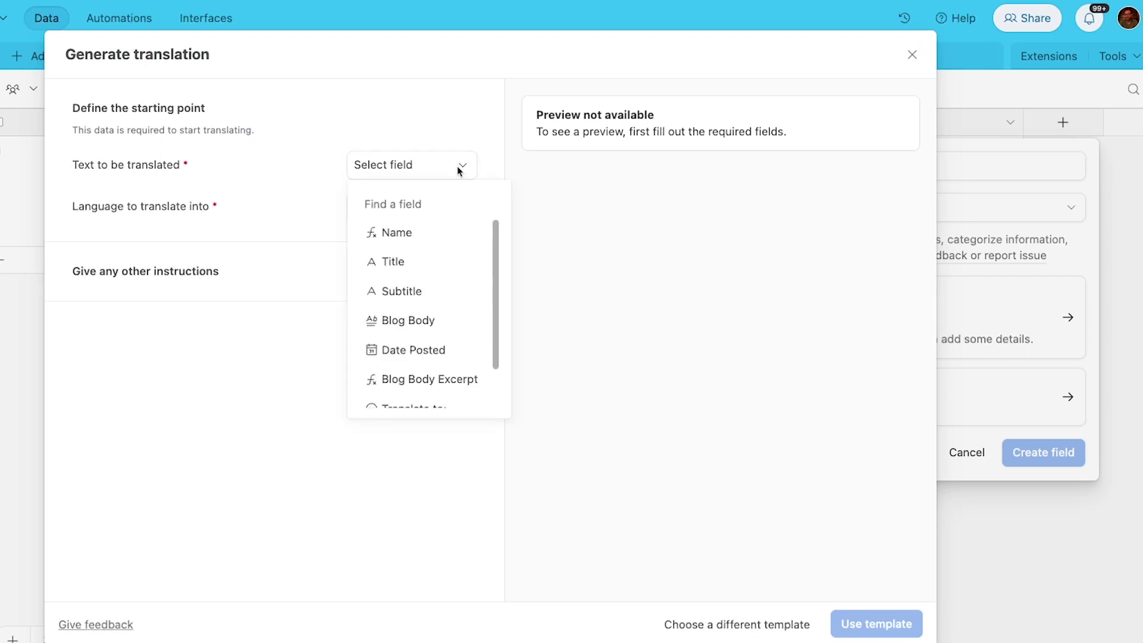
{"action": "scroll", "coordinate": [445, 280], "scroll_direction": "down", "scroll_amount": 1}
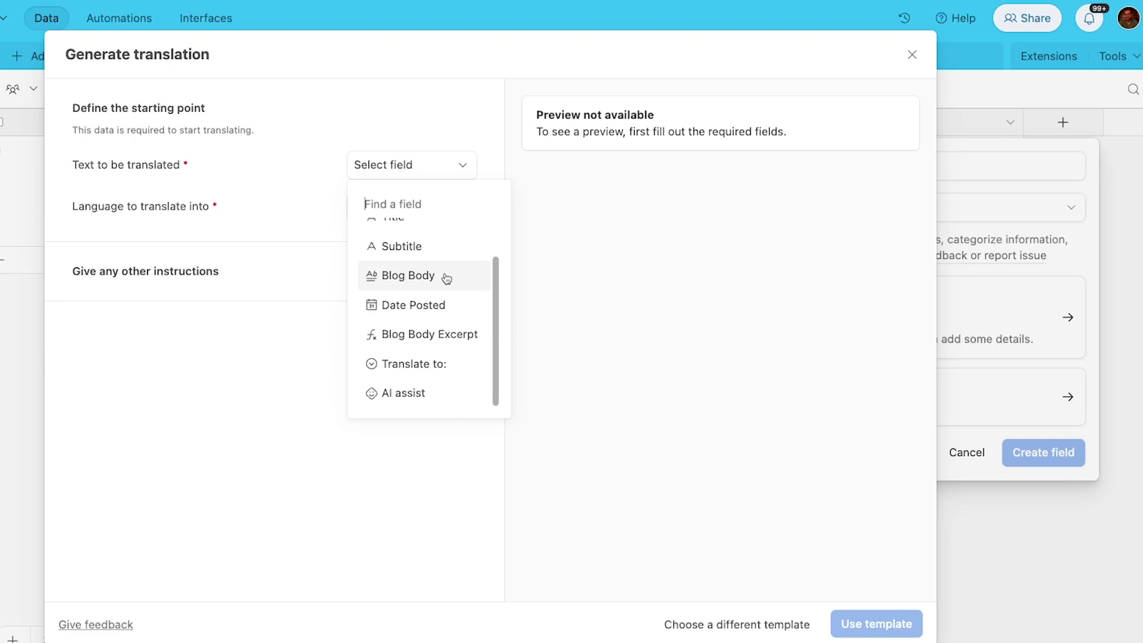
{"action": "left_click", "coordinate": [448, 337]}
{"action": "left_click", "coordinate": [432, 207]}
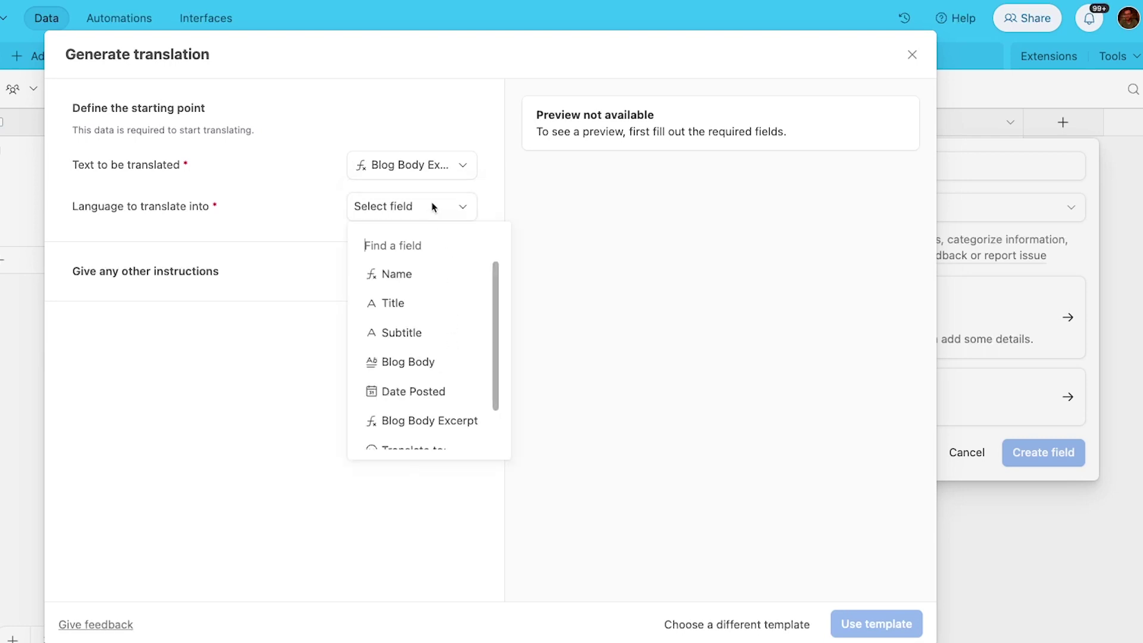
{"action": "scroll", "coordinate": [457, 326], "scroll_direction": "down", "scroll_amount": 1}
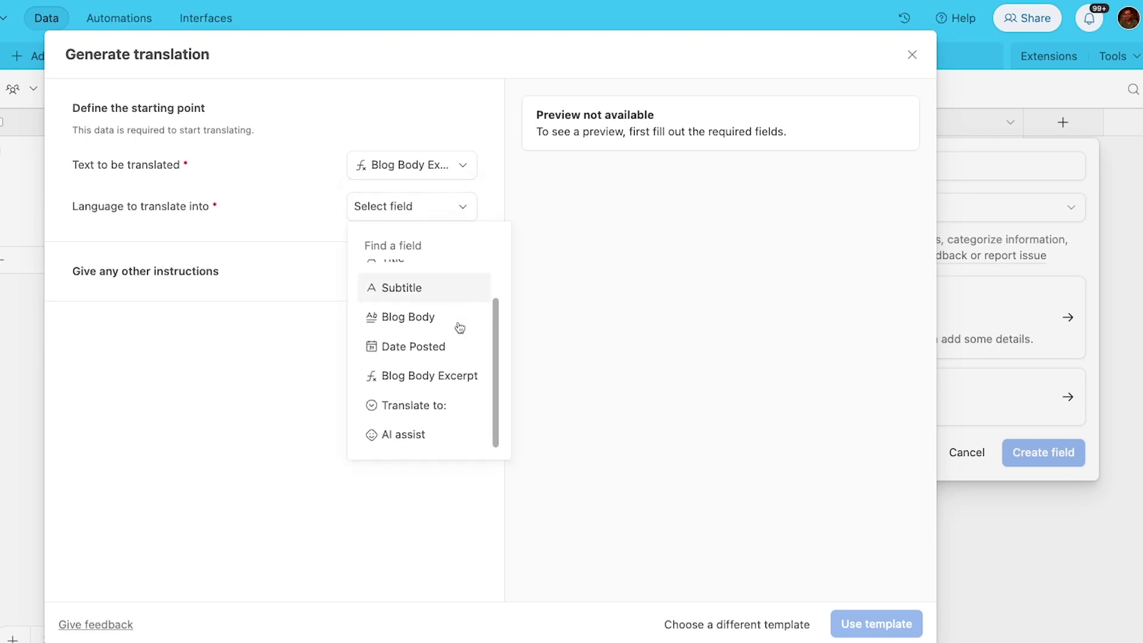
{"action": "left_click", "coordinate": [411, 407]}
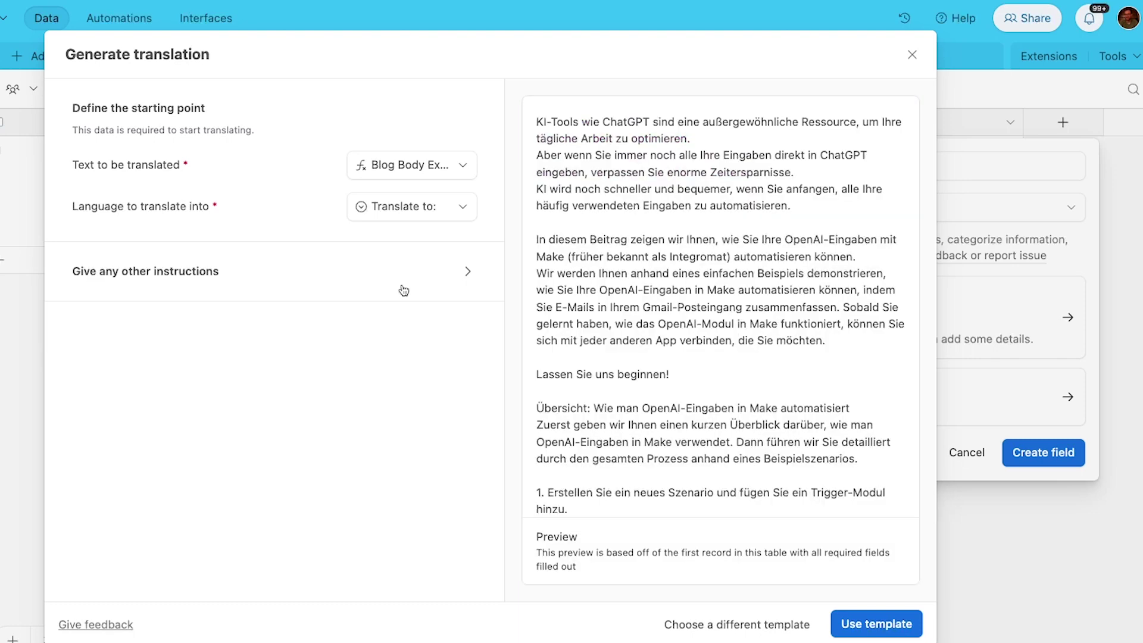
{"action": "scroll", "coordinate": [611, 403], "scroll_direction": "down", "scroll_amount": 10}
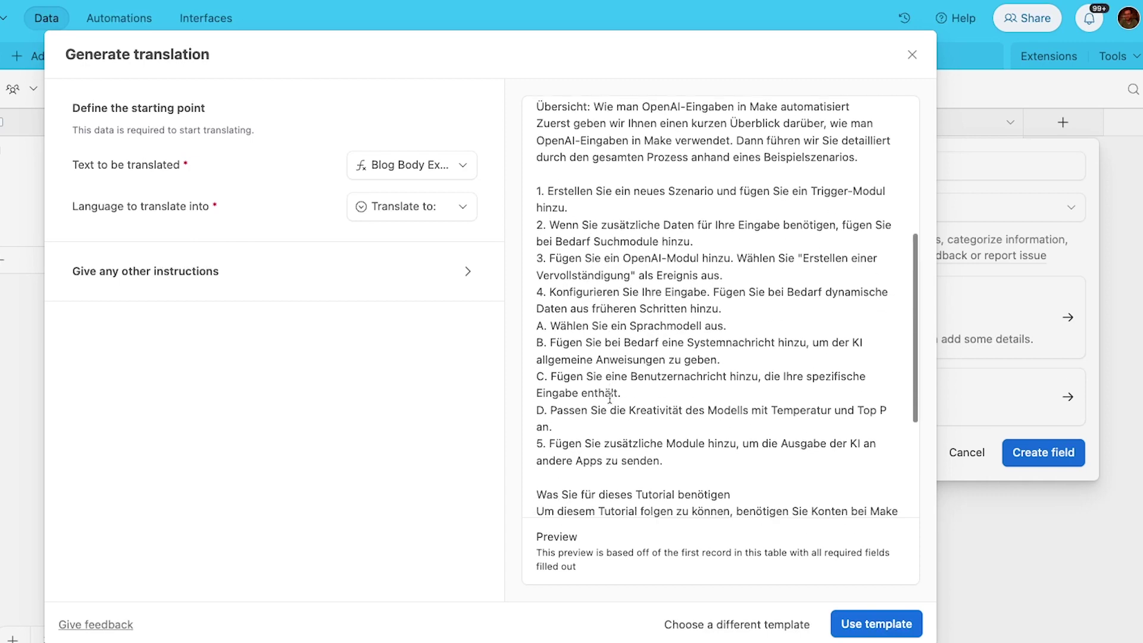
{"action": "left_click", "coordinate": [882, 625]}
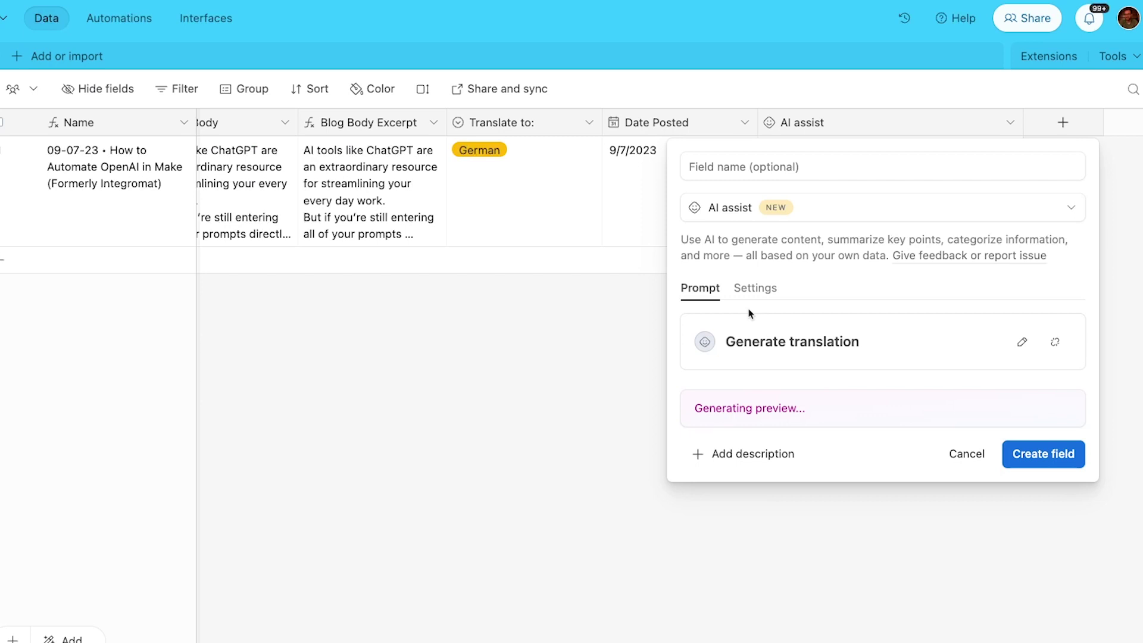
Step: Turn on Generate automatically and create the AI assist 2 field
{"action": "left_click", "coordinate": [739, 290]}
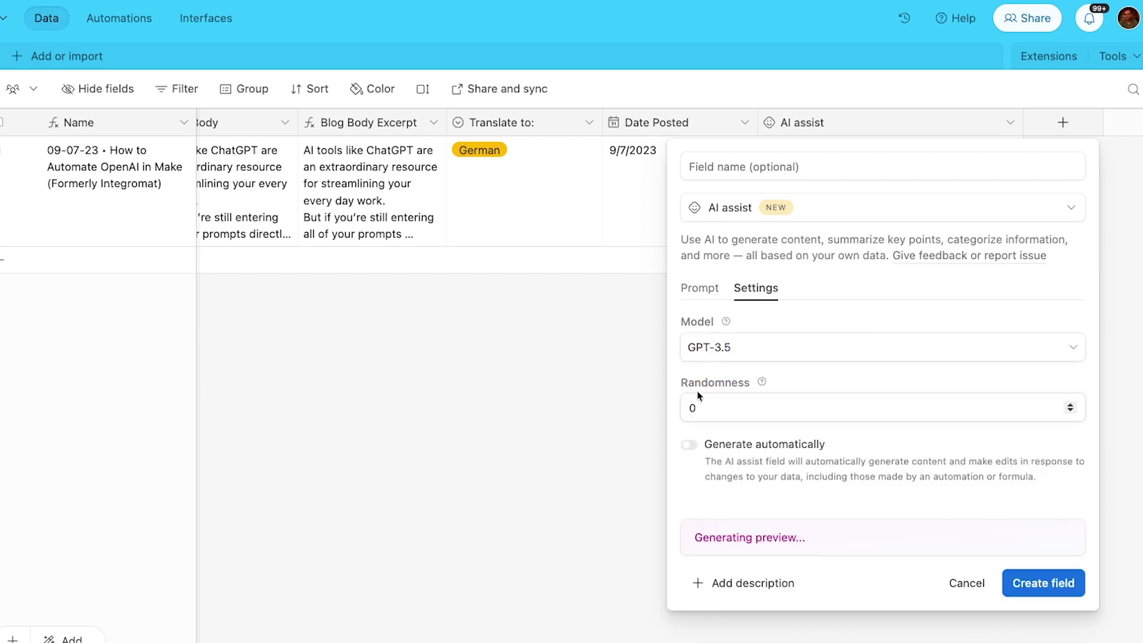
{"action": "left_click", "coordinate": [689, 446]}
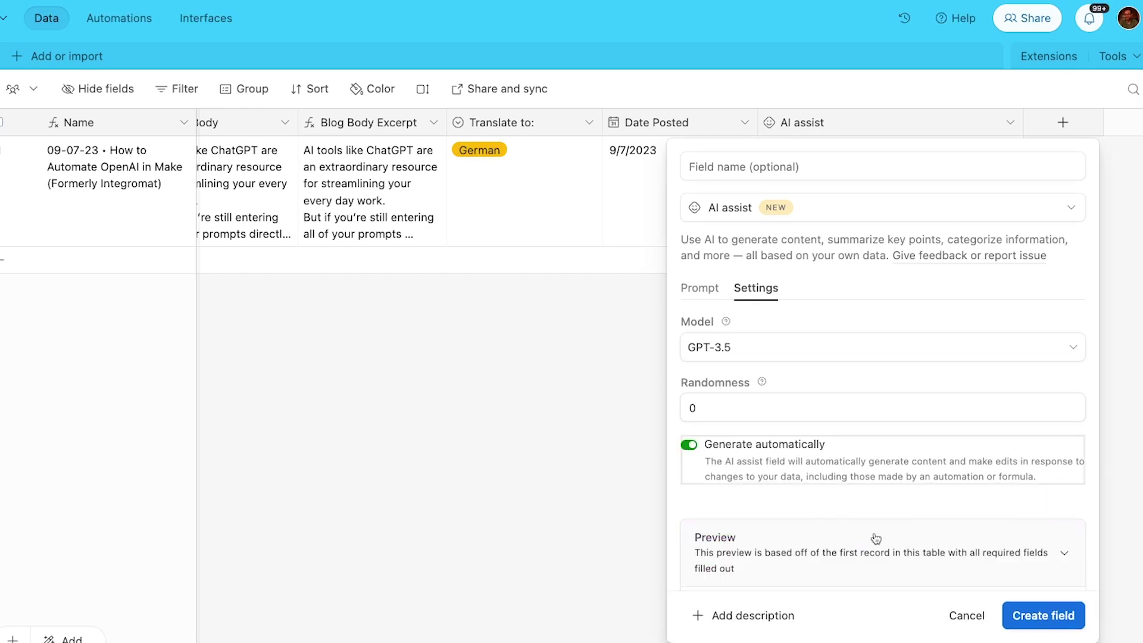
{"action": "left_click", "coordinate": [1029, 618]}
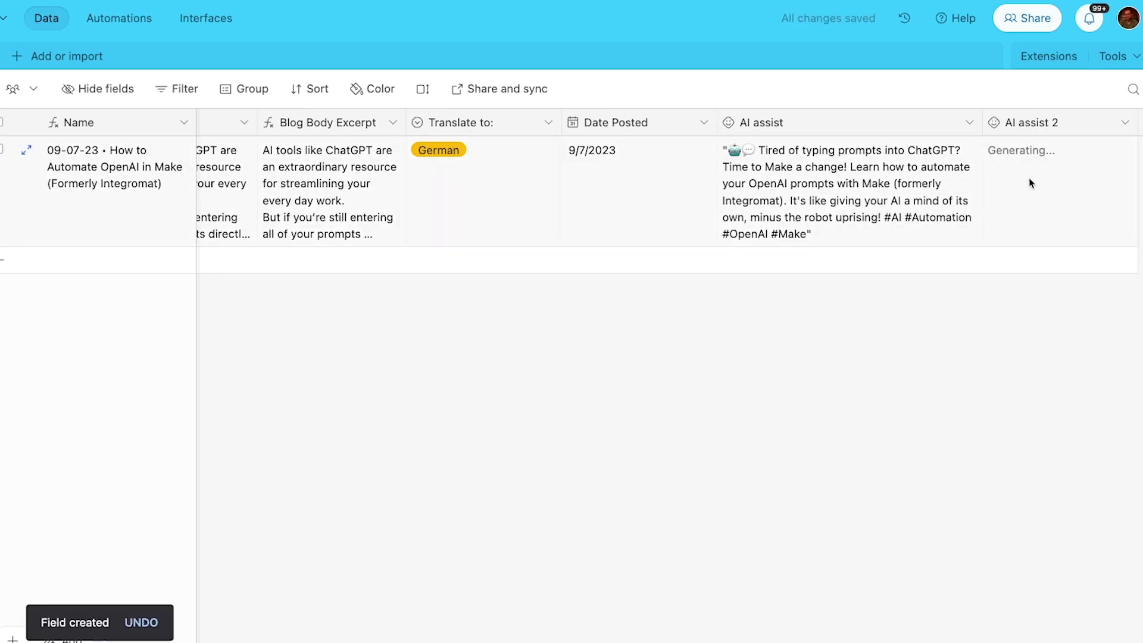
Step: Widen the AI assist 2 column and expand the first record's German translation
{"action": "scroll", "coordinate": [381, 148], "scroll_direction": "left", "scroll_amount": 3}
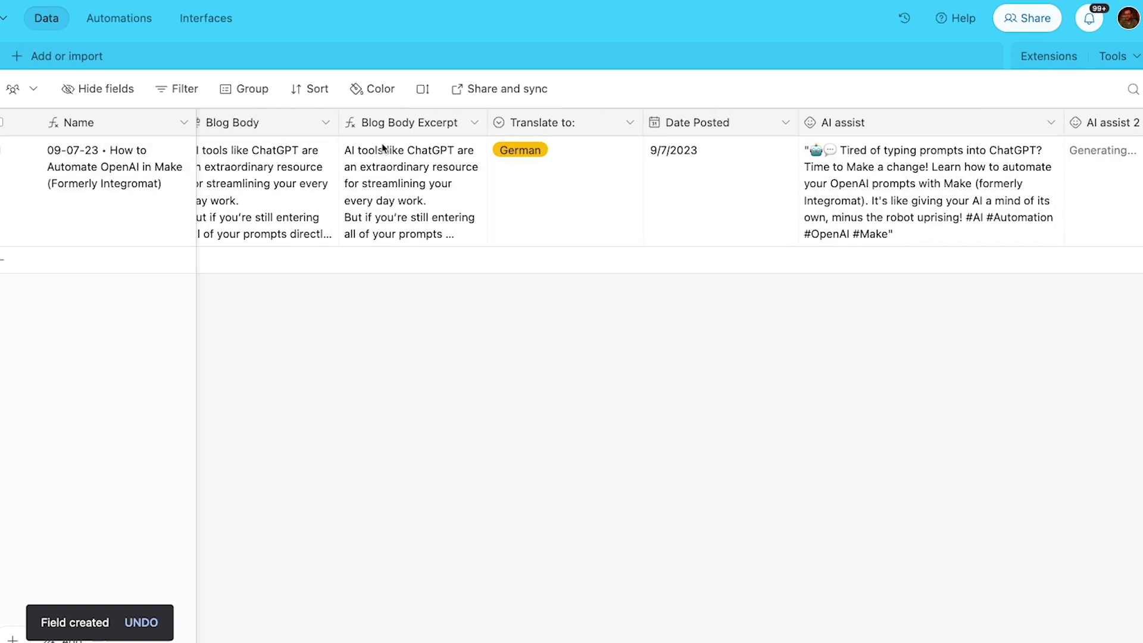
{"action": "scroll", "coordinate": [552, 150], "scroll_direction": "right", "scroll_amount": 5}
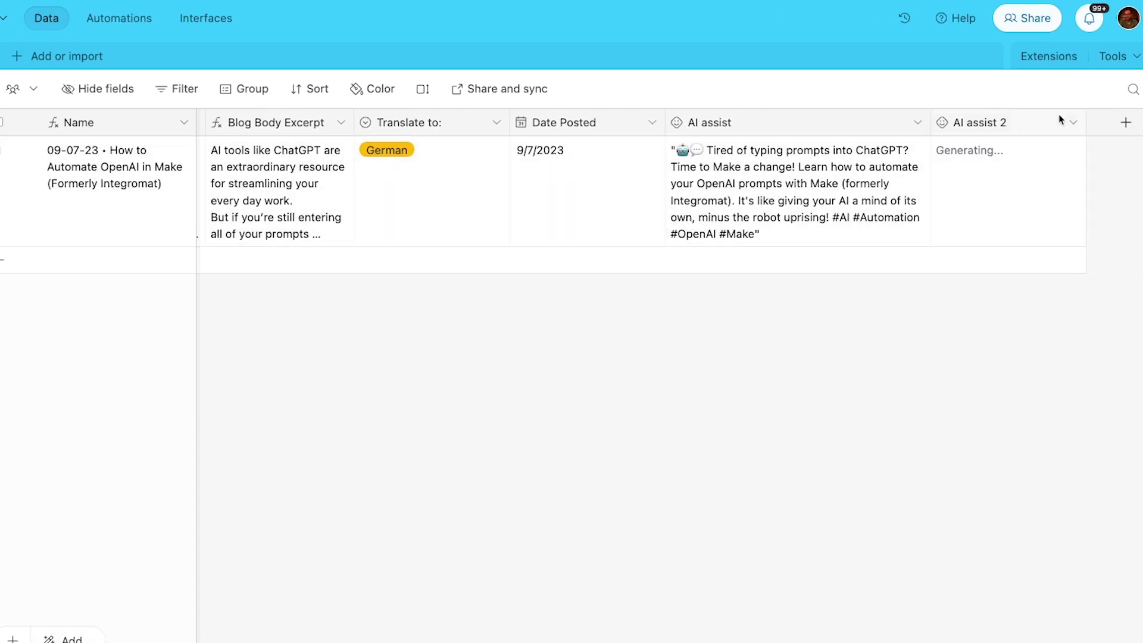
{"action": "left_click_drag", "start_coordinate": [1086, 122], "coordinate": [1138, 122]}
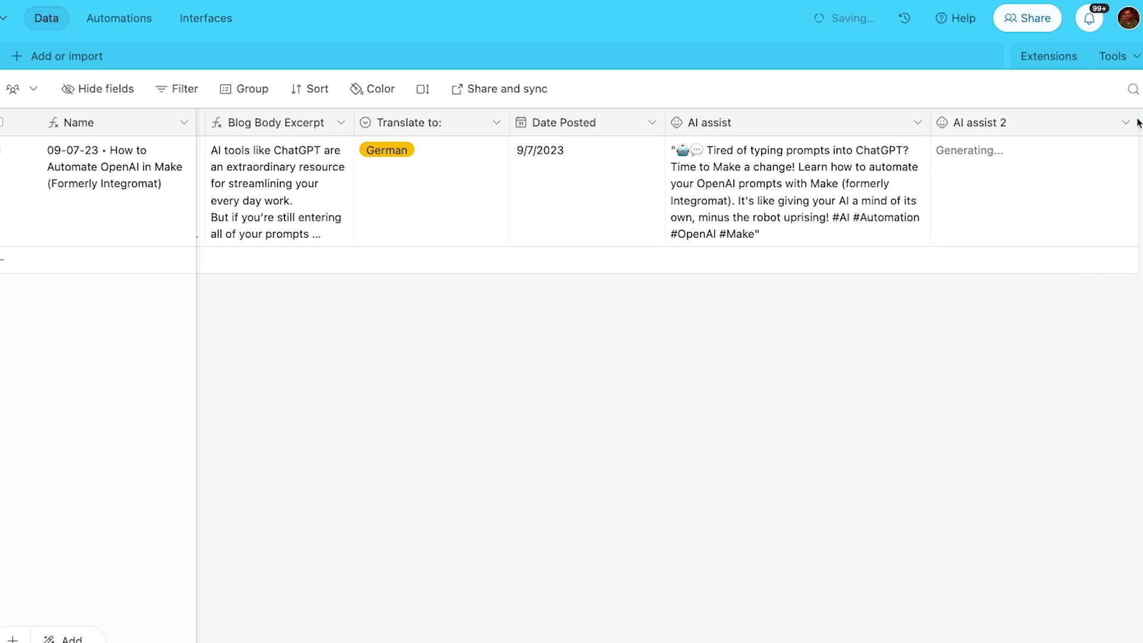
{"action": "scroll", "coordinate": [901, 195], "scroll_direction": "right", "scroll_amount": 2}
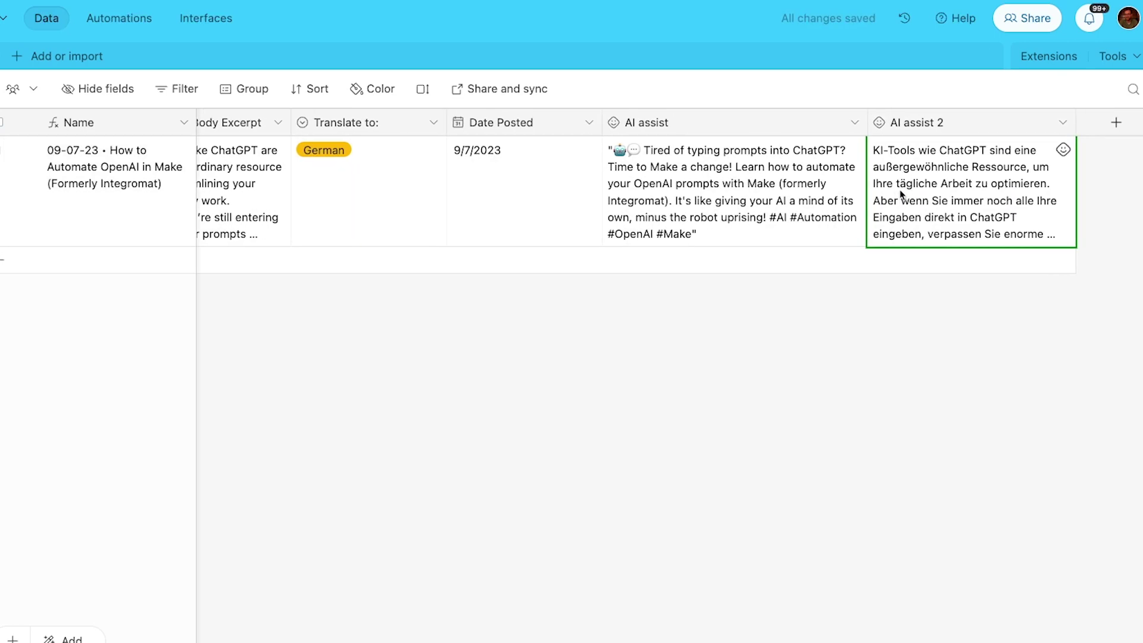
{"action": "left_click", "coordinate": [1065, 213]}
{"action": "left_click", "coordinate": [1066, 212]}
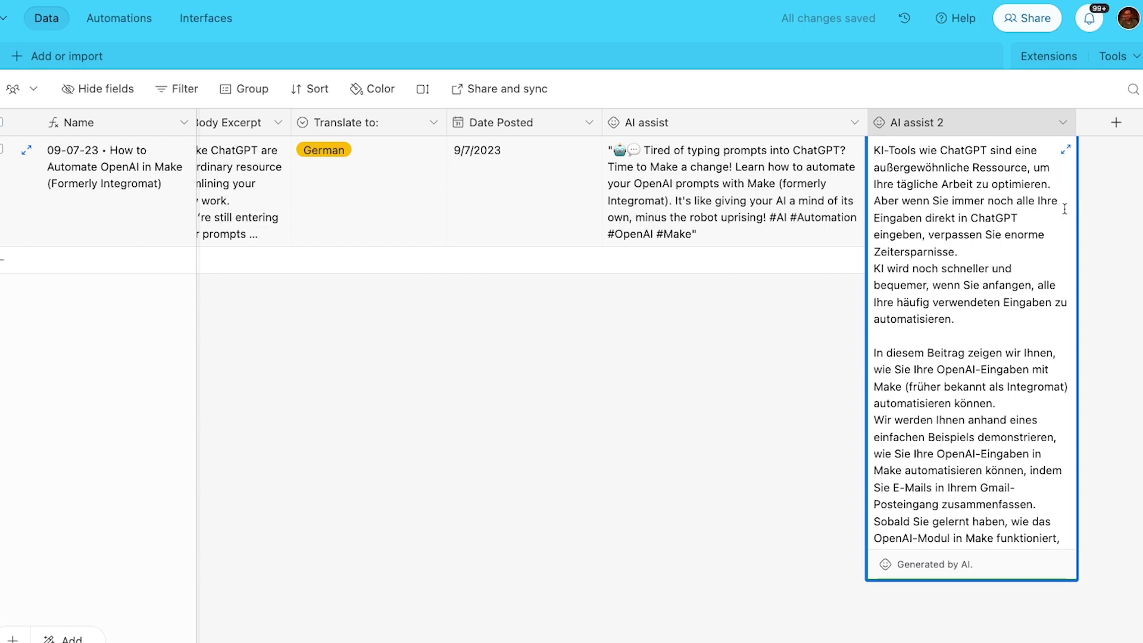
{"action": "scroll", "coordinate": [989, 285], "scroll_direction": "down", "scroll_amount": 6}
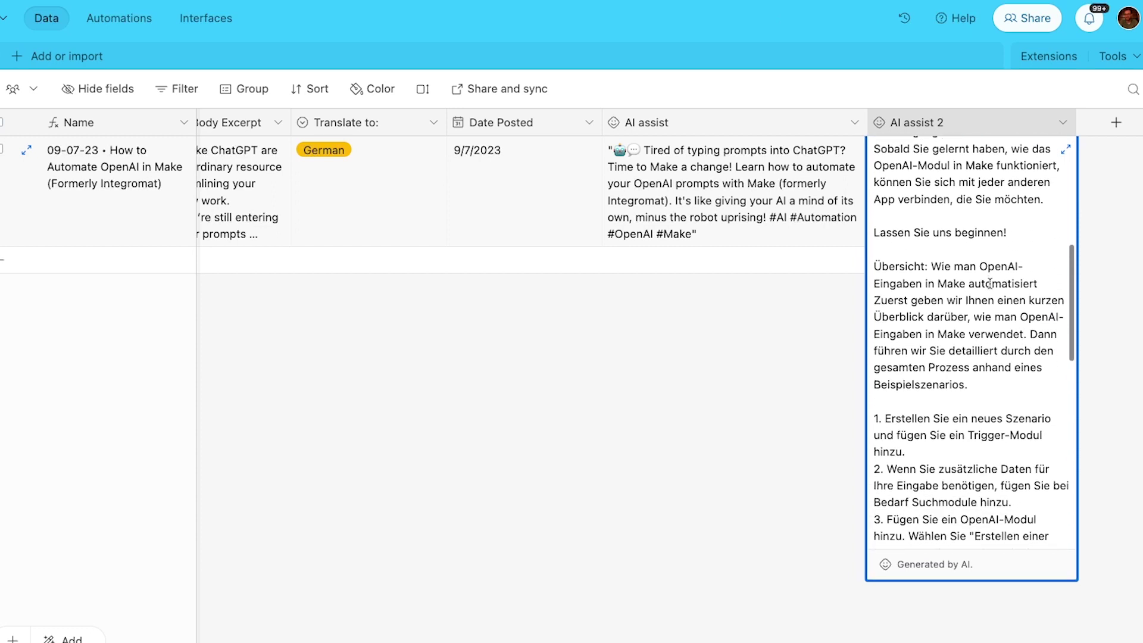
Step: Change the record's Translate to: language to Spanish and read the Spanish translation
{"action": "left_click", "coordinate": [573, 340]}
{"action": "left_click", "coordinate": [429, 154]}
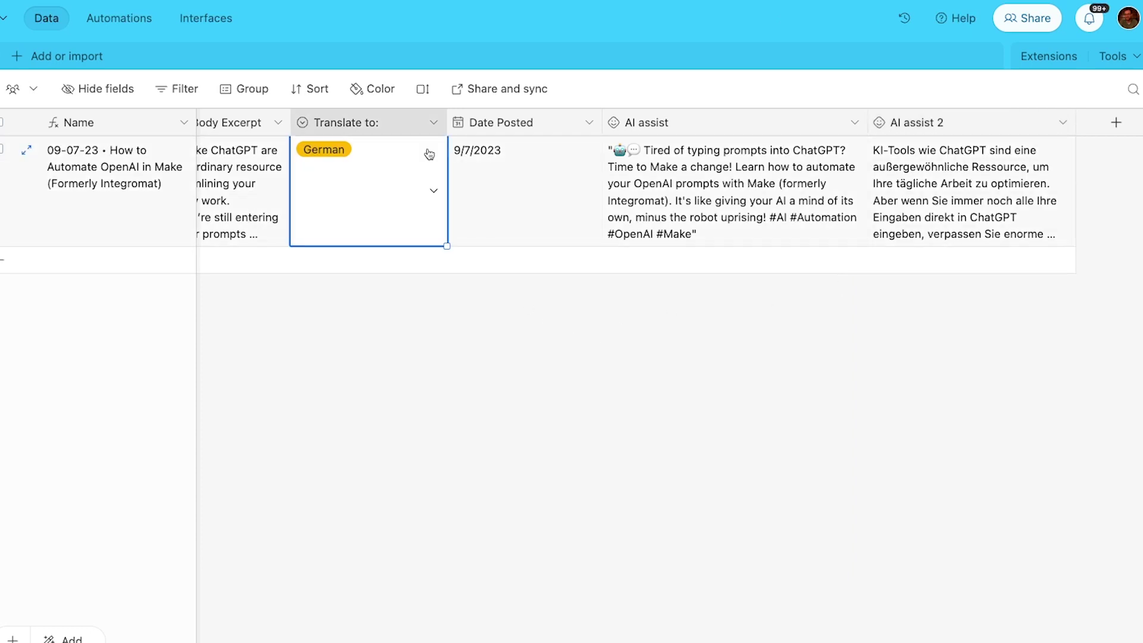
{"action": "left_click", "coordinate": [429, 153]}
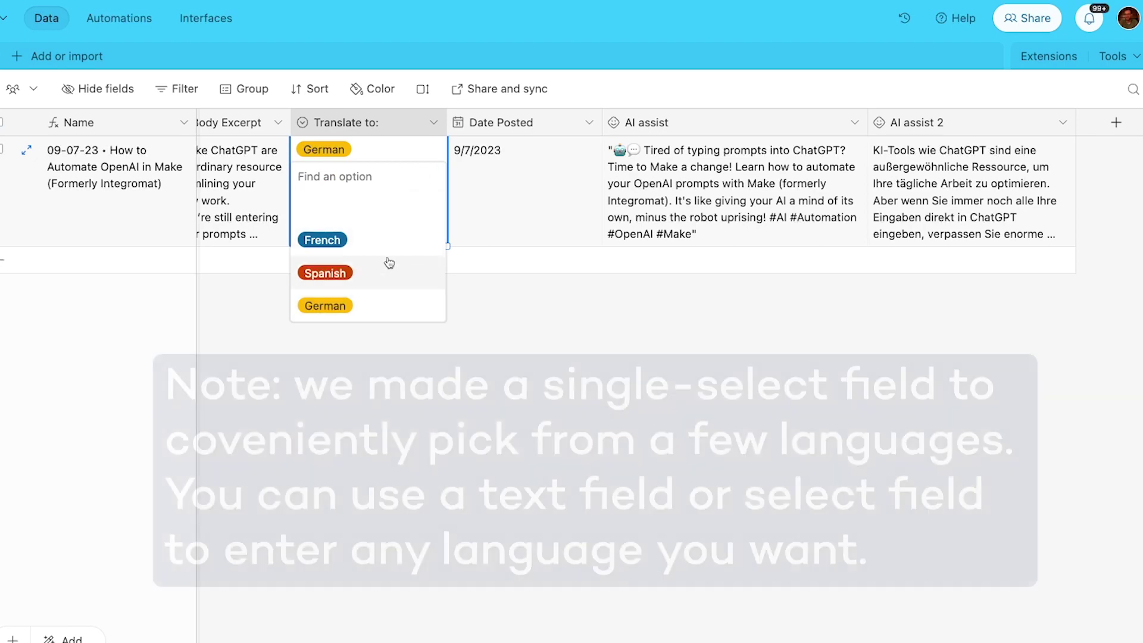
{"action": "left_click", "coordinate": [388, 264]}
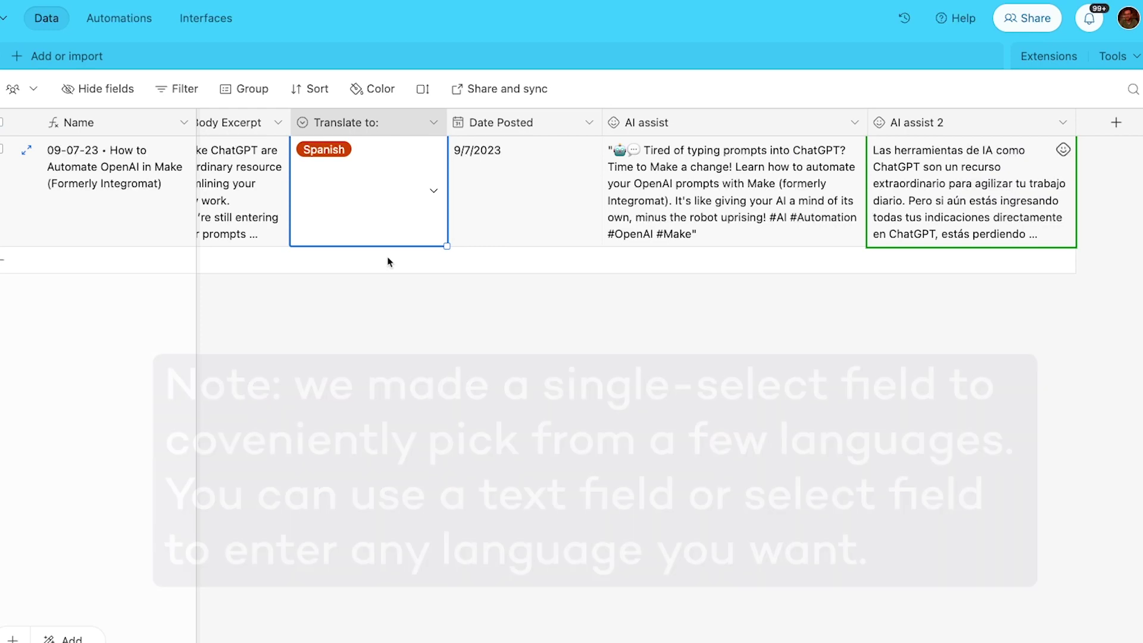
{"action": "left_click", "coordinate": [1014, 154]}
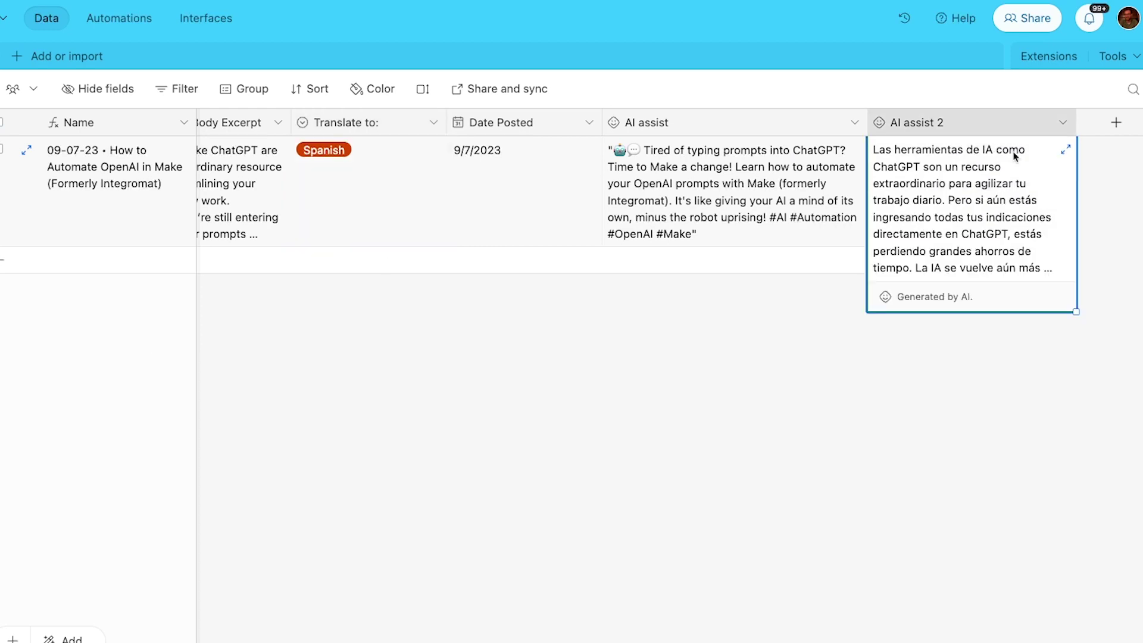
{"action": "scroll", "coordinate": [1014, 153], "scroll_direction": "down", "scroll_amount": 1}
{"action": "scroll", "coordinate": [1014, 152], "scroll_direction": "down", "scroll_amount": 10}
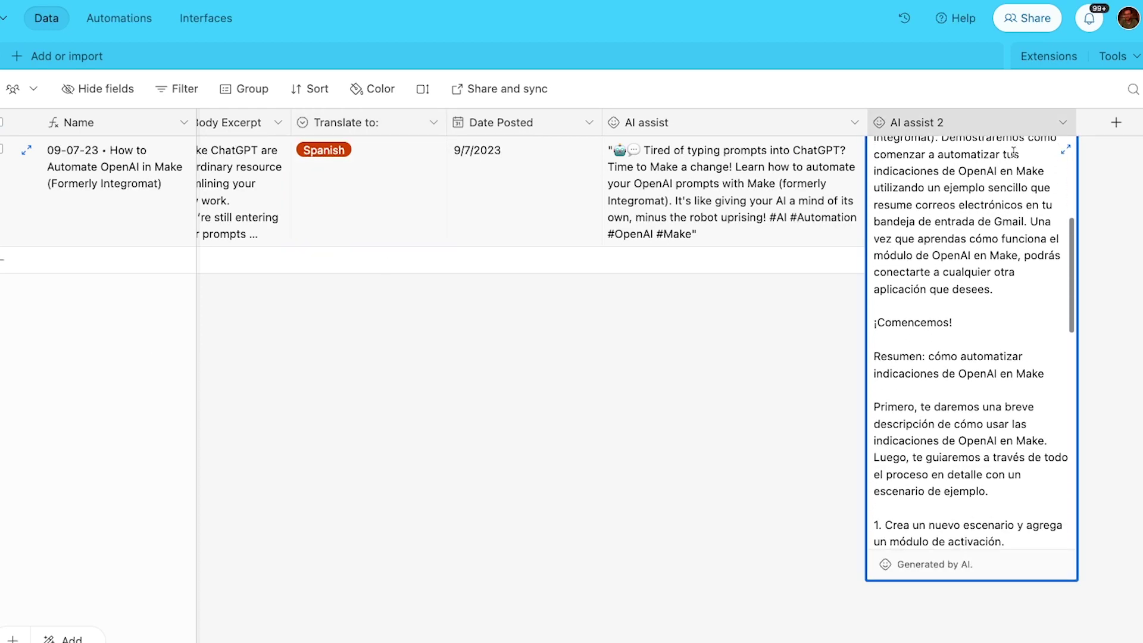
{"action": "scroll", "coordinate": [1014, 154], "scroll_direction": "down", "scroll_amount": 6}
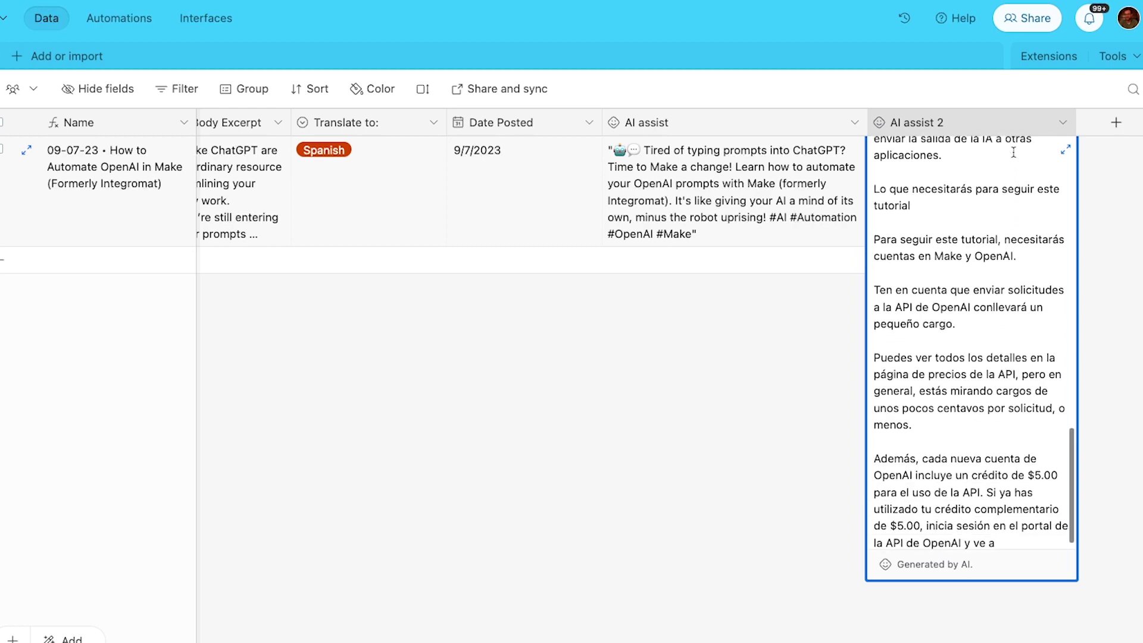
Step: Change the Translate to: language to French, regenerating a French translation
{"action": "double_click", "coordinate": [332, 178]}
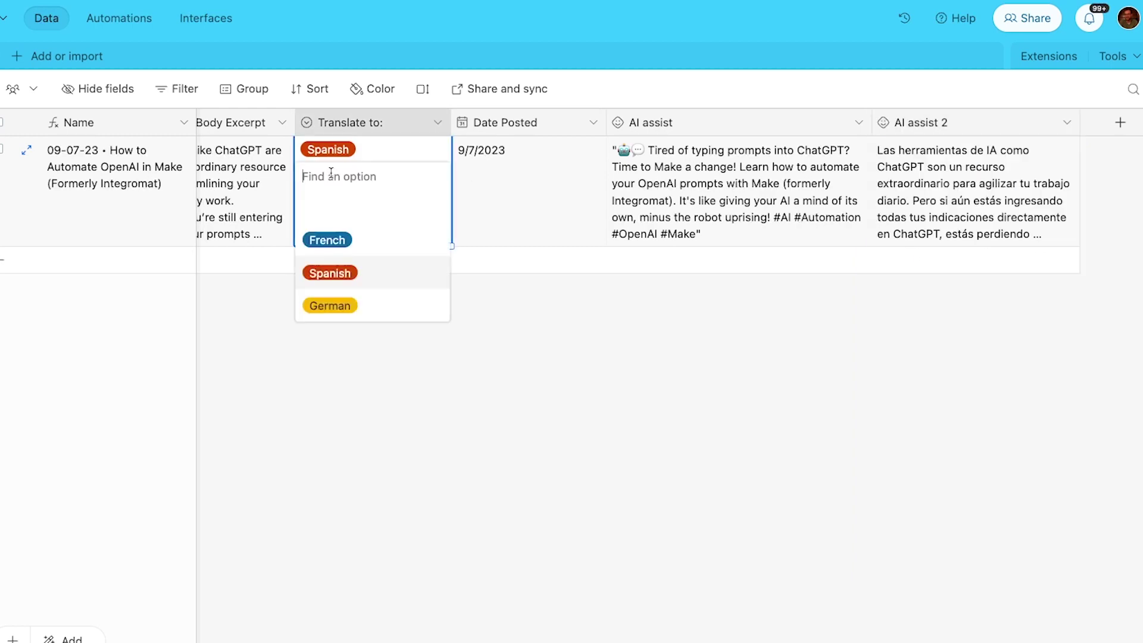
{"action": "left_click", "coordinate": [334, 239]}
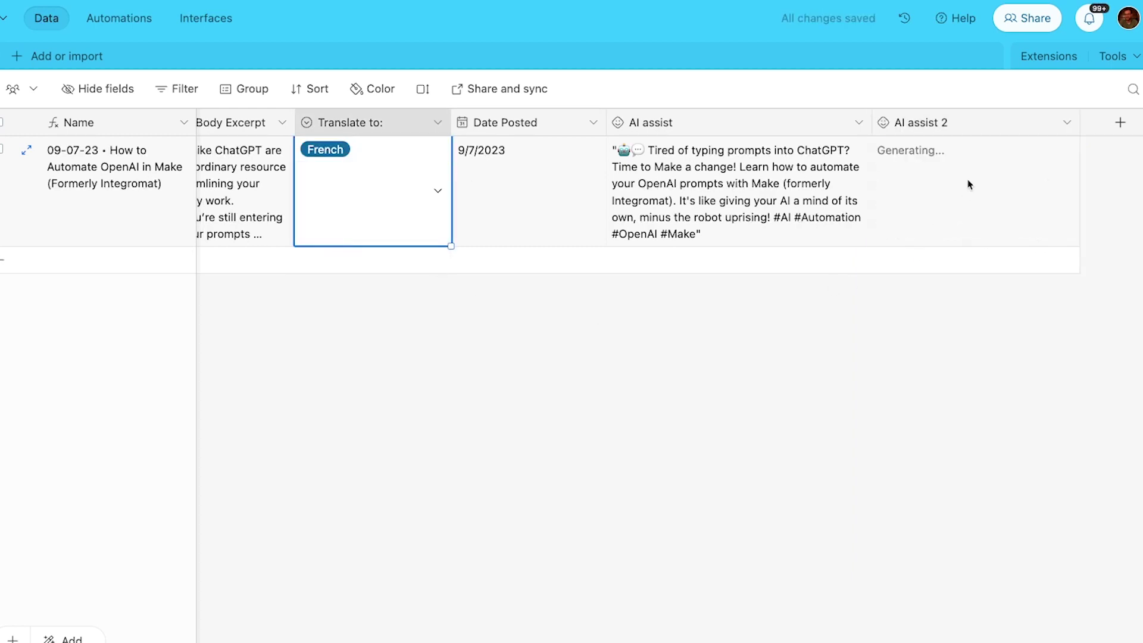
{"action": "scroll", "coordinate": [967, 184], "scroll_direction": "right", "scroll_amount": 2}
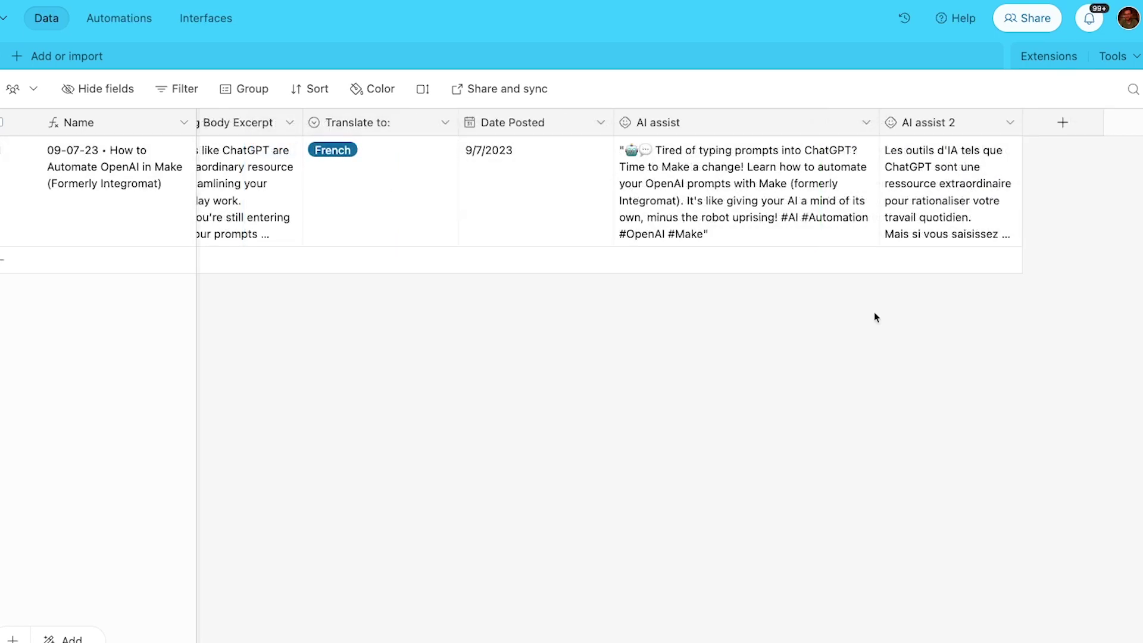
Step: Add a from-scratch AI assist field named 'Meta Description (SEO)'
{"action": "left_click", "coordinate": [1059, 139]}
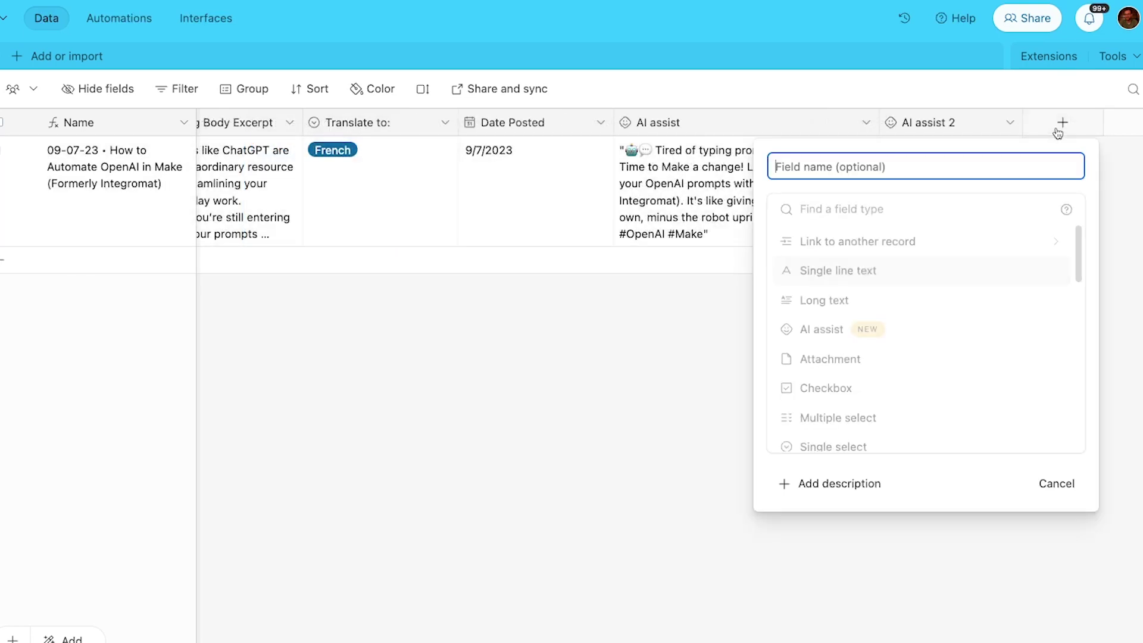
{"action": "left_click", "coordinate": [817, 329]}
{"action": "left_click", "coordinate": [782, 387]}
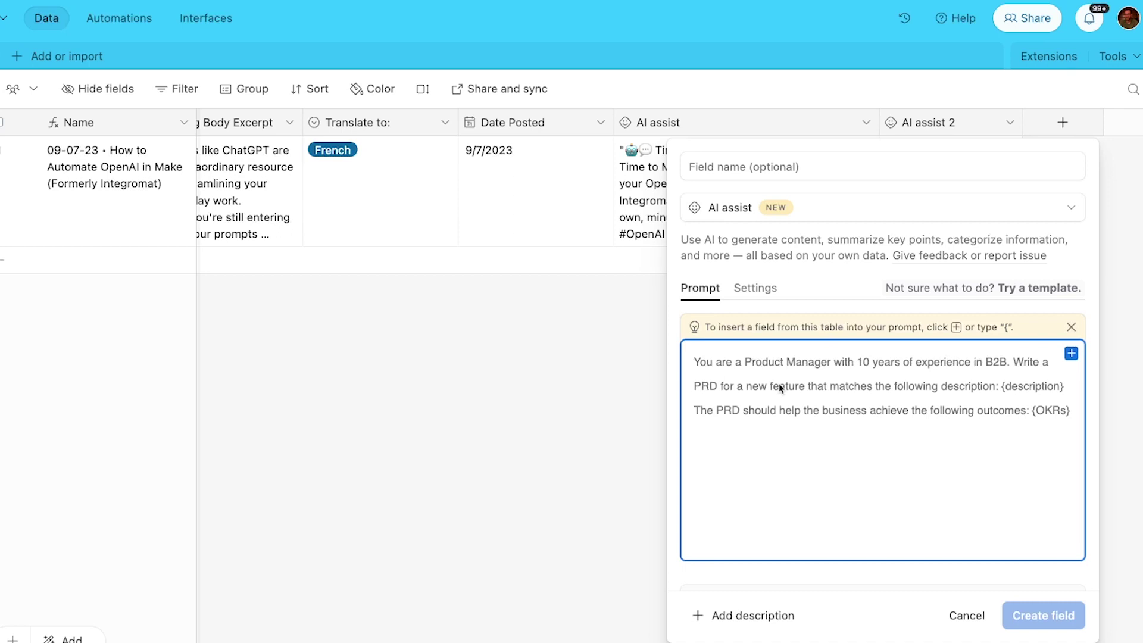
{"action": "left_click", "coordinate": [1072, 355]}
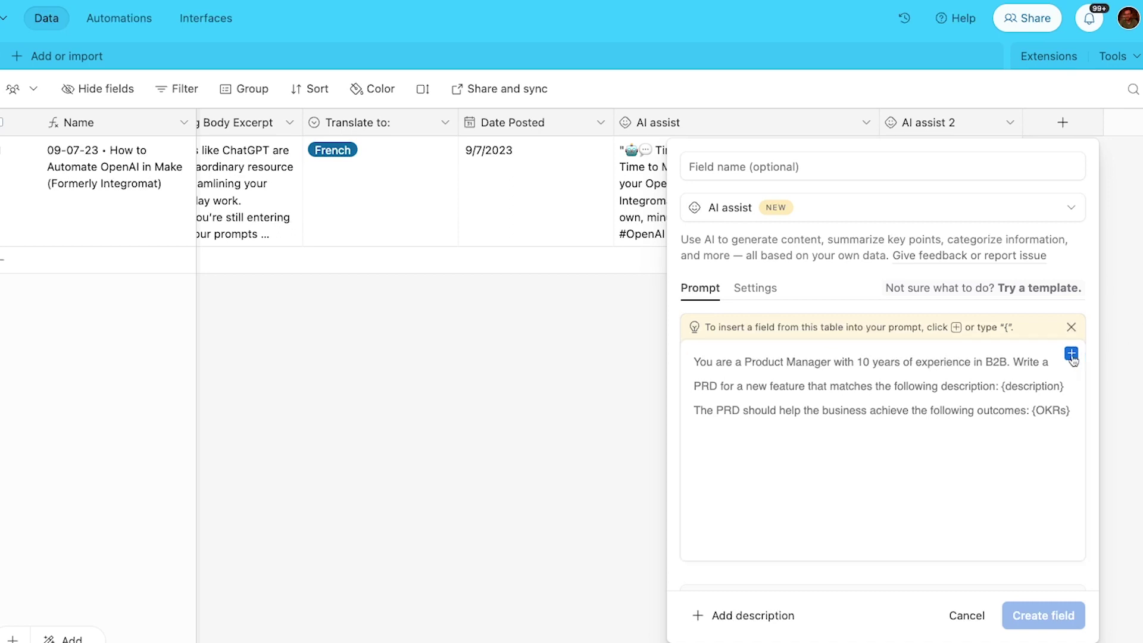
{"action": "scroll", "coordinate": [852, 517], "scroll_direction": "down", "scroll_amount": 2}
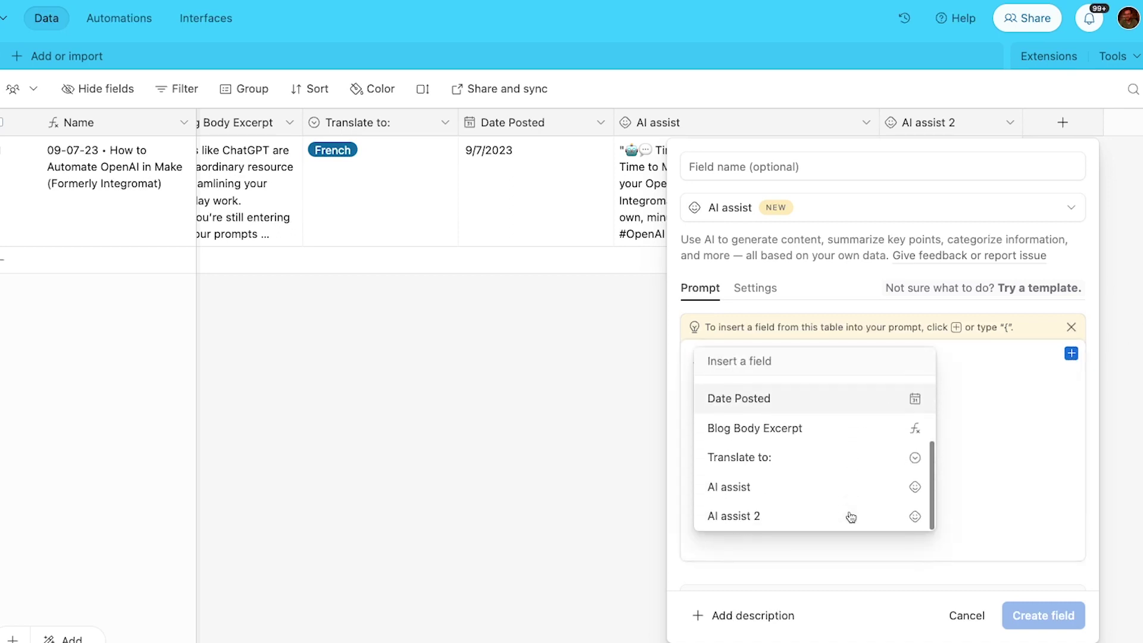
{"action": "left_click", "coordinate": [1019, 415]}
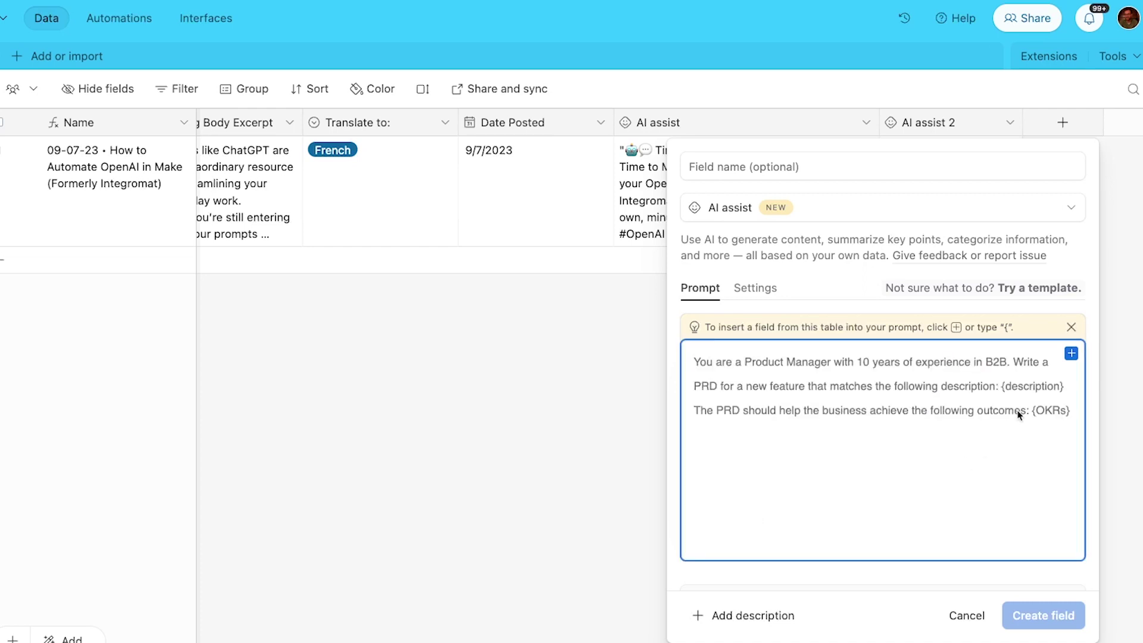
{"action": "left_click", "coordinate": [724, 161]}
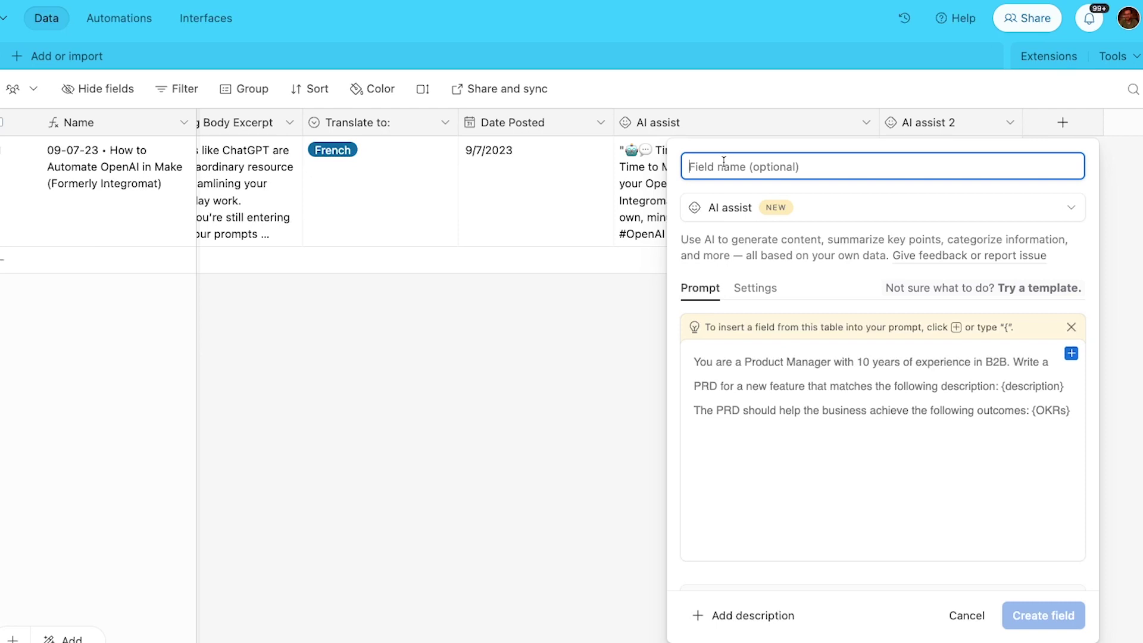
{"action": "type", "text": "Meta Descrip"}
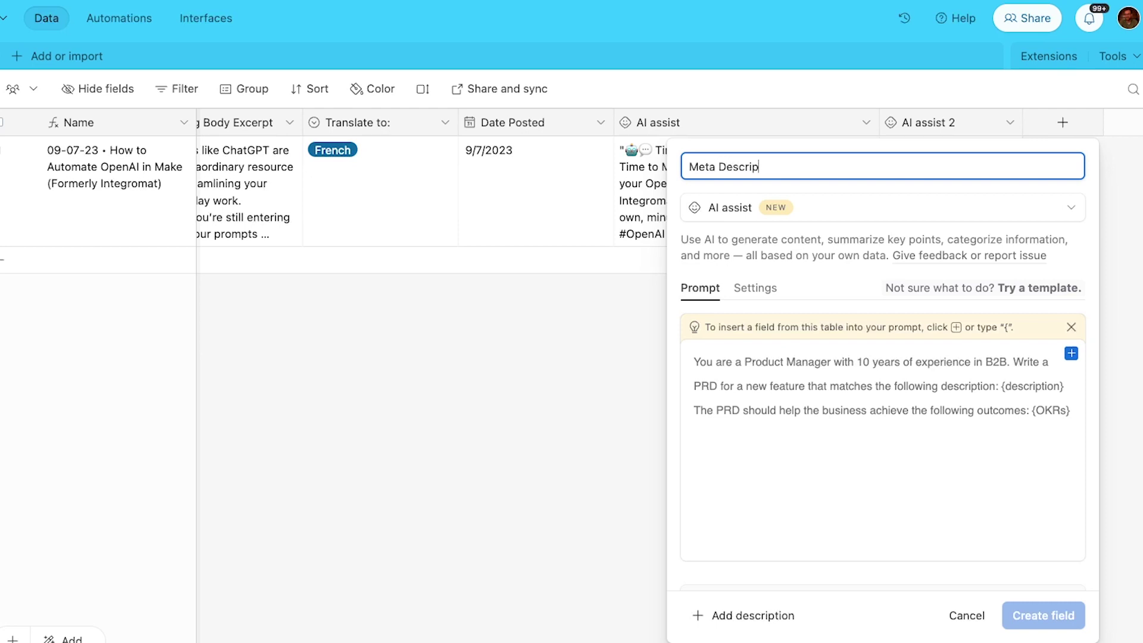
{"action": "type", "text": "tion (SEO)"}
Step: Paste the SEO meta description prompt and insert the Title field after Title:
{"action": "left_click", "coordinate": [774, 412]}
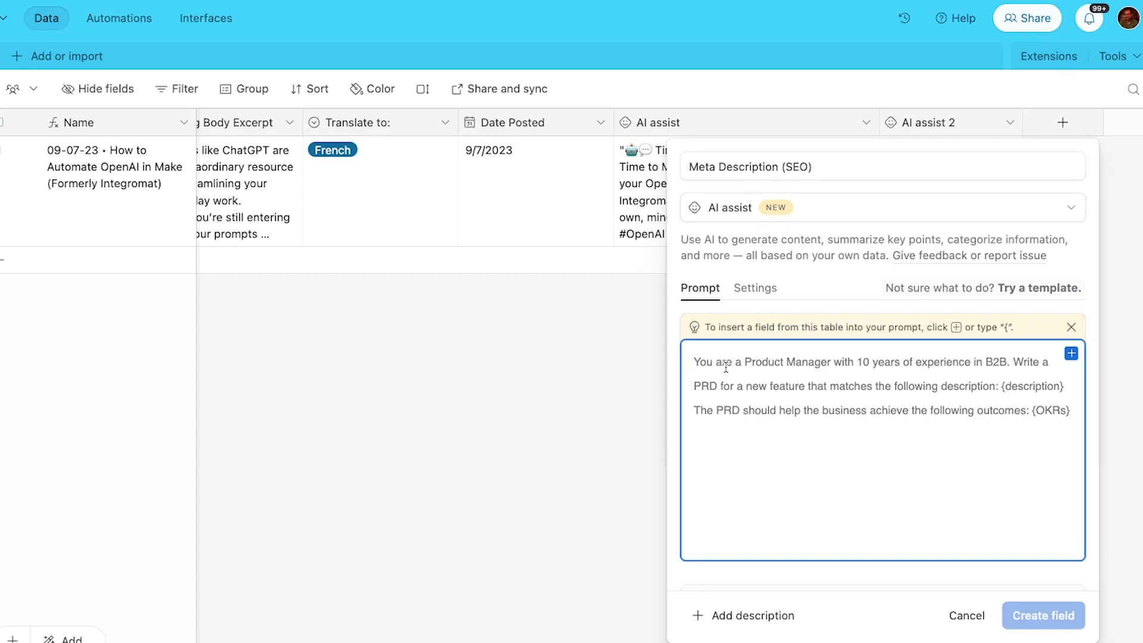
{"action": "key", "text": "ctrl+a"}
{"action": "type", "text": "You are a digital marketing expert working for XRay.Tech. XRay is a workflow automation consultancy that helps people create time with no-code and low-code tools. XRay posts a blog every week with tips, tutorials, and news about workflow automation tools. Write a meta description for the following blog post: Title: Subtitle: Blog excerpt: The meta description should be SEO friendly and under 160 characters."}
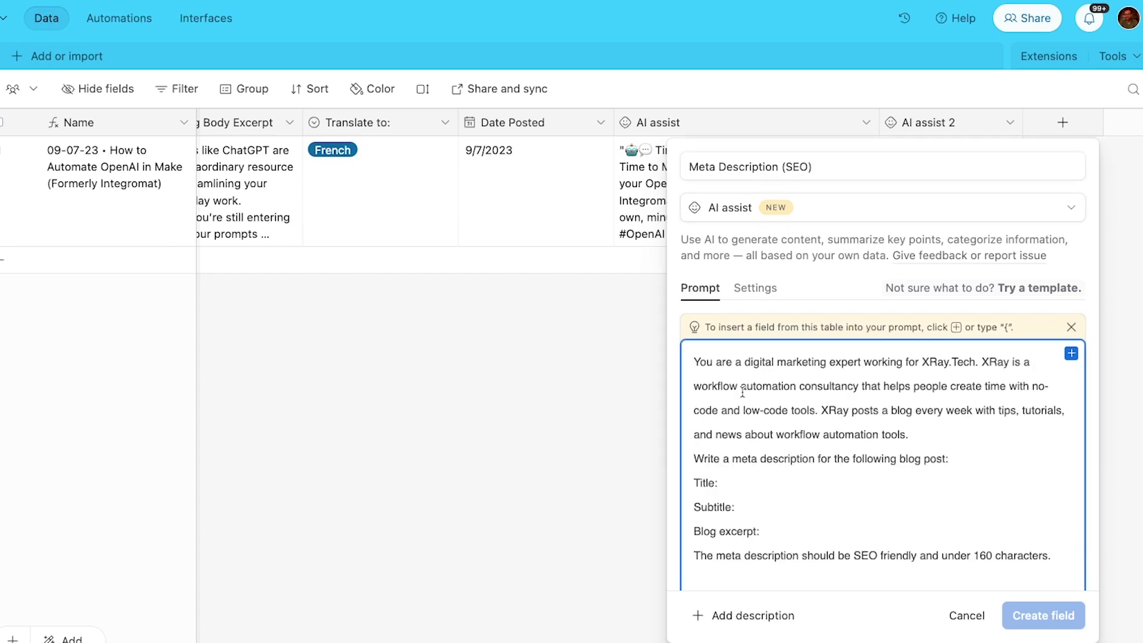
{"action": "scroll", "coordinate": [834, 370], "scroll_direction": "down", "scroll_amount": 1}
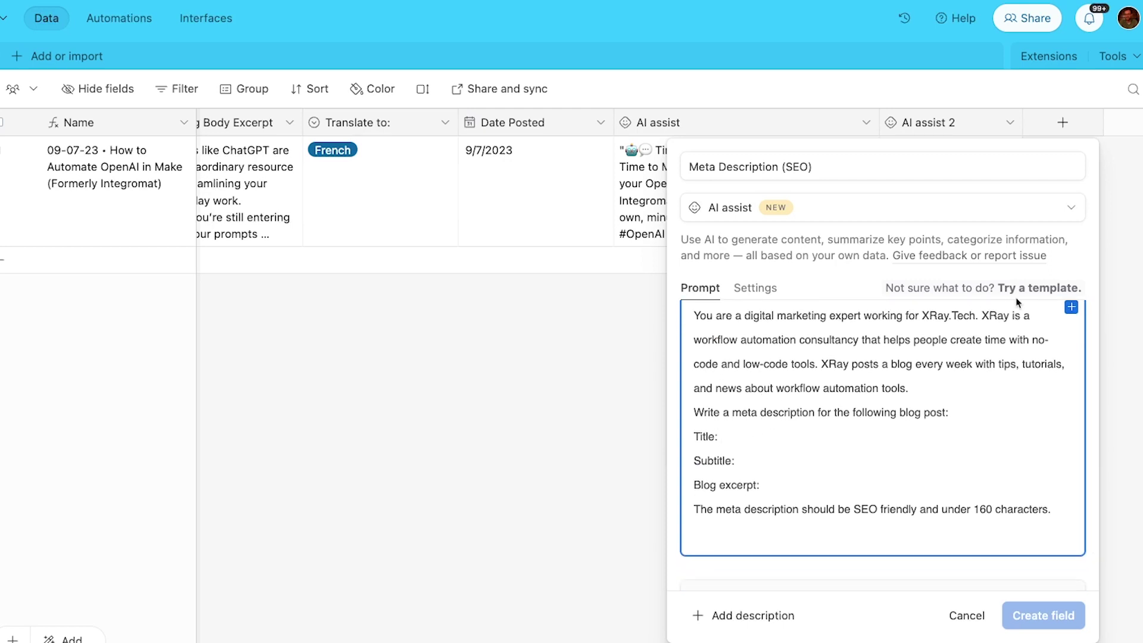
{"action": "left_click", "coordinate": [1071, 306]}
{"action": "left_click", "coordinate": [825, 499]}
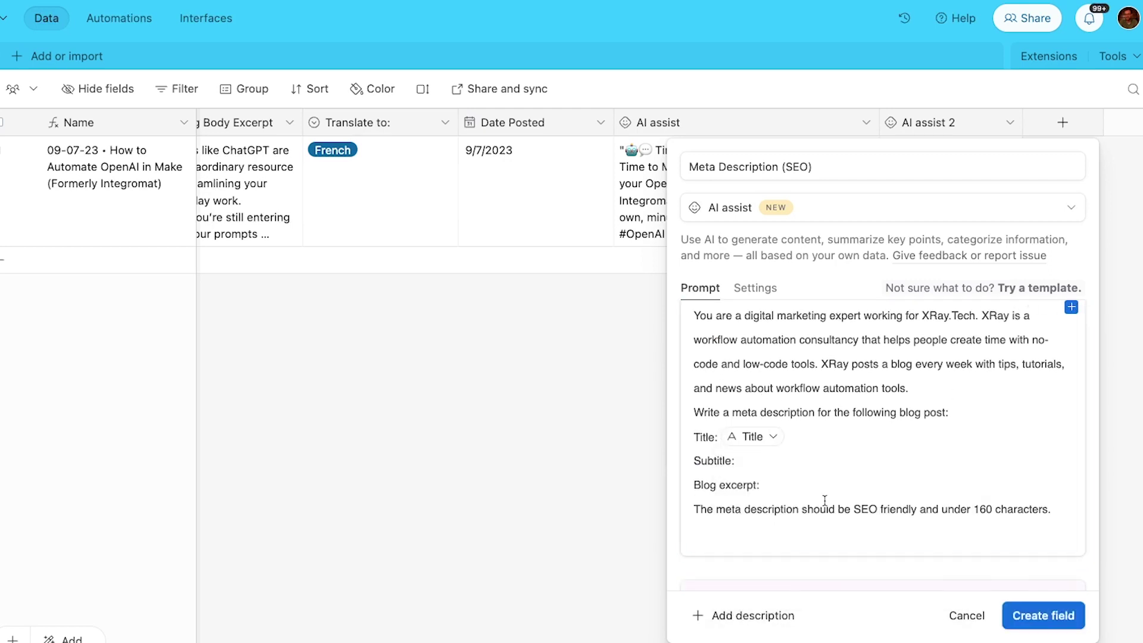
Step: Insert the Subtitle and Blog Body Excerpt field tokens into the prompt
{"action": "left_click", "coordinate": [756, 462]}
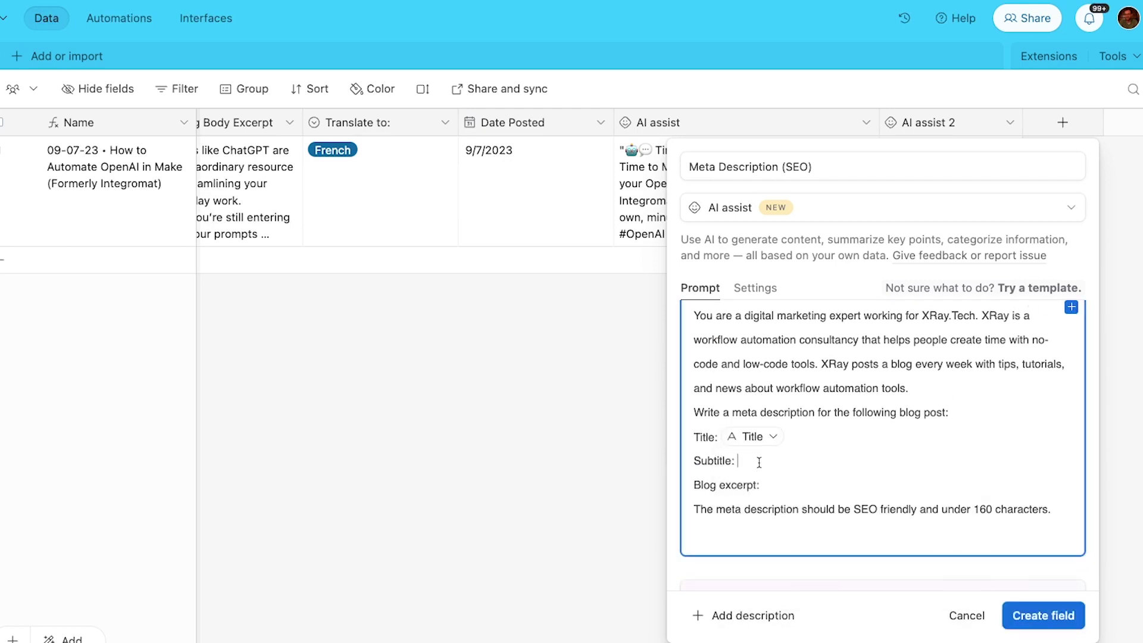
{"action": "left_click", "coordinate": [1070, 307]}
{"action": "left_click", "coordinate": [805, 544]}
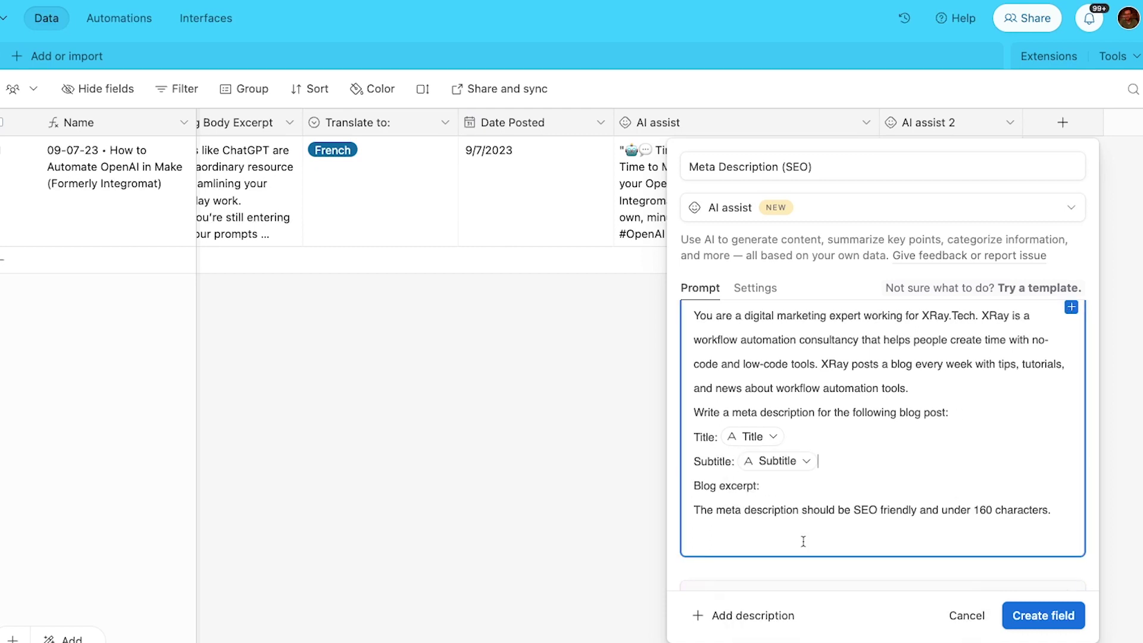
{"action": "left_click", "coordinate": [785, 487]}
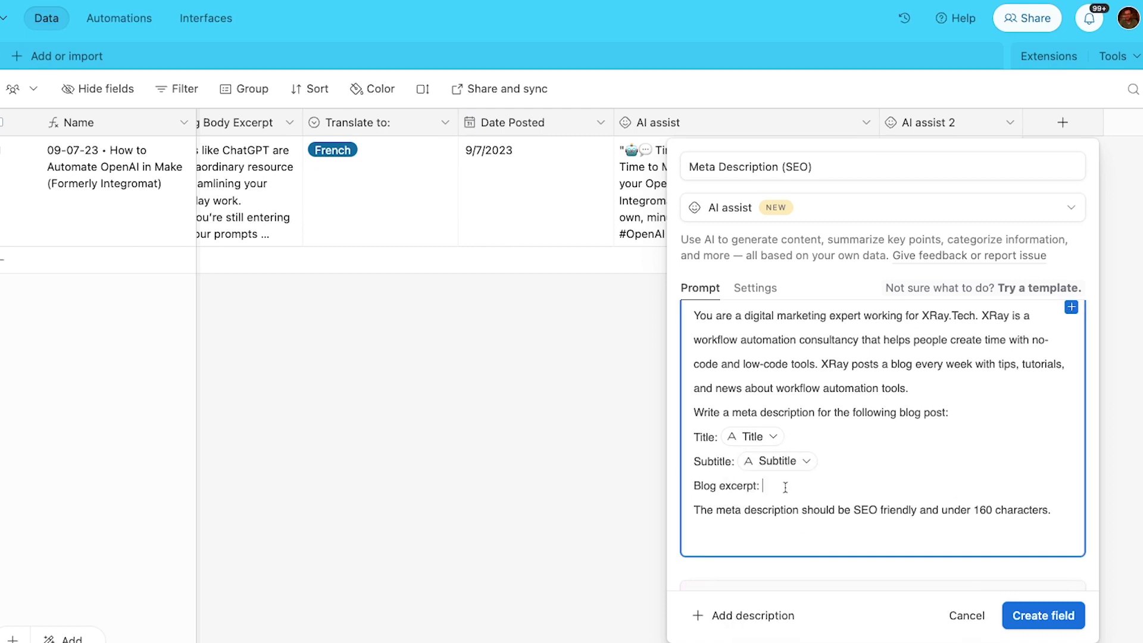
{"action": "left_click", "coordinate": [1072, 307]}
{"action": "scroll", "coordinate": [862, 623], "scroll_direction": "down", "scroll_amount": 3}
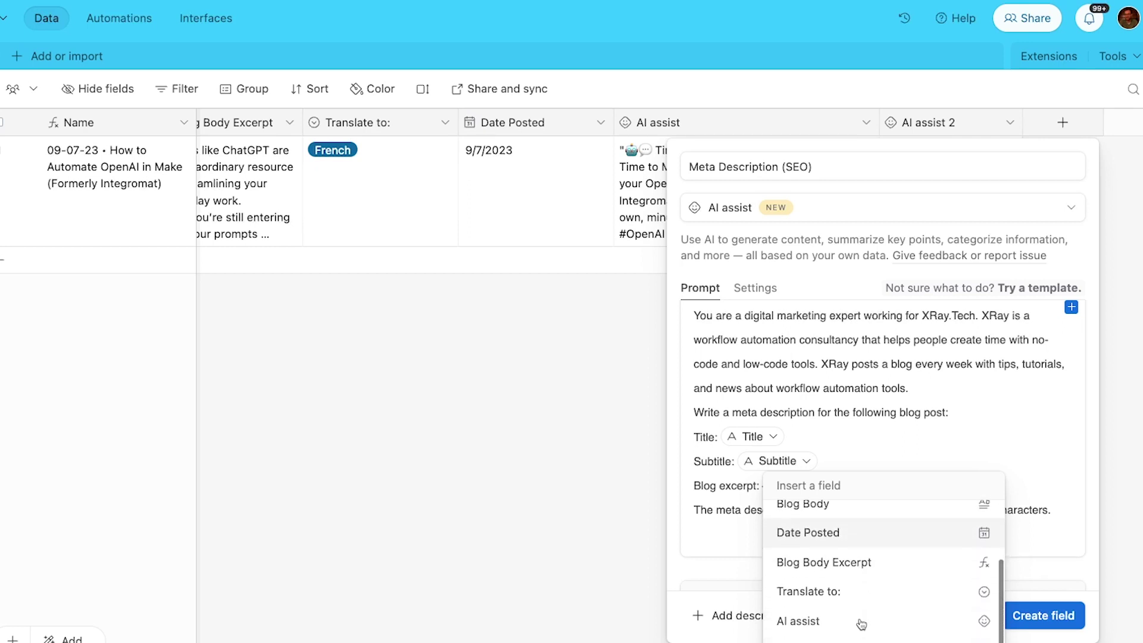
{"action": "left_click", "coordinate": [842, 563]}
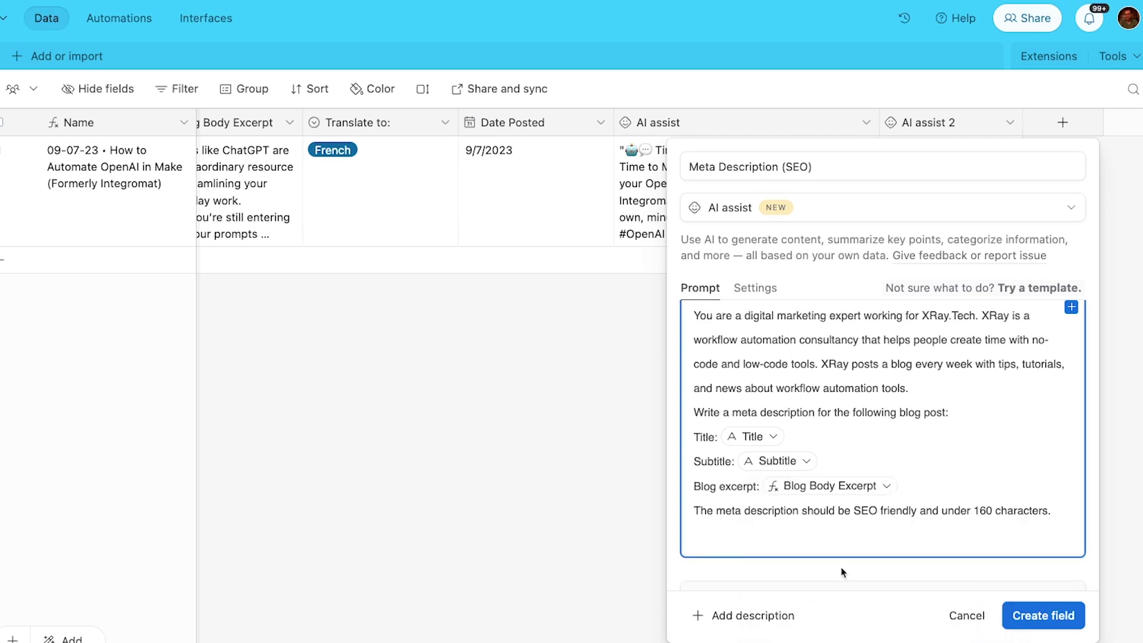
{"action": "scroll", "coordinate": [874, 457], "scroll_direction": "up", "scroll_amount": 1}
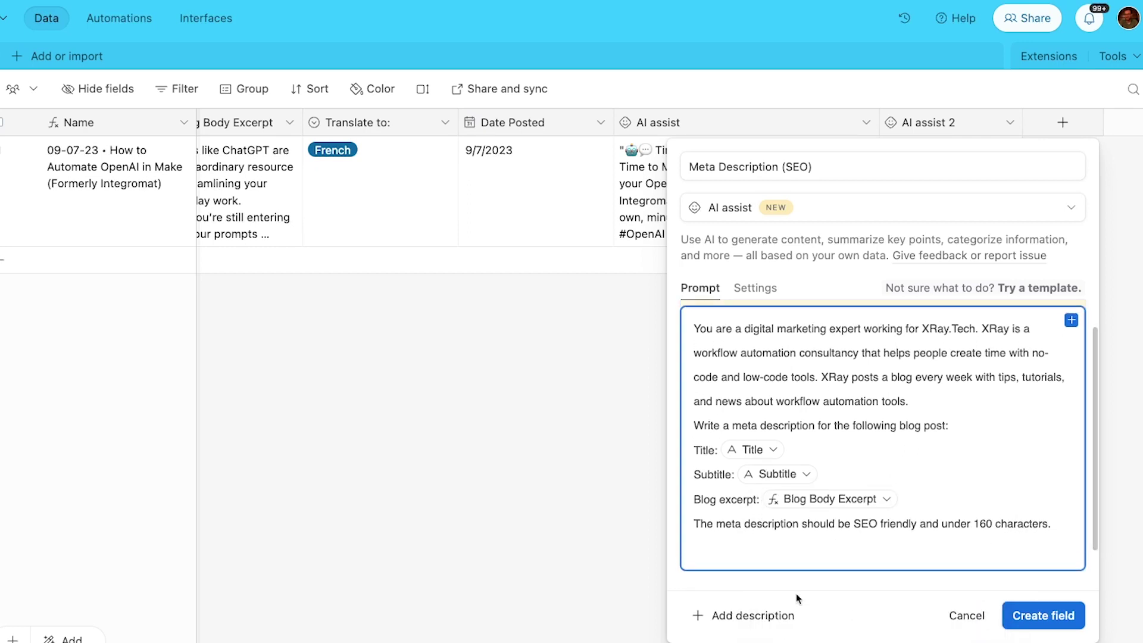
{"action": "triple_click", "coordinate": [728, 528]}
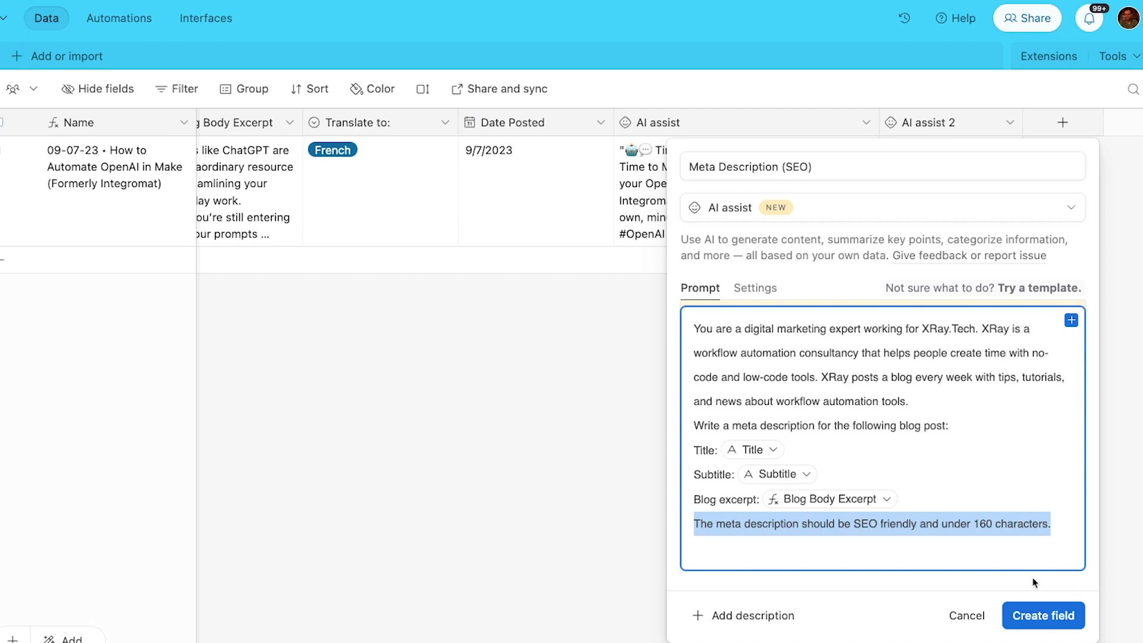
Step: Create the Meta Description (SEO) field, then change its model to GPT-4 and save
{"action": "left_click", "coordinate": [1037, 610]}
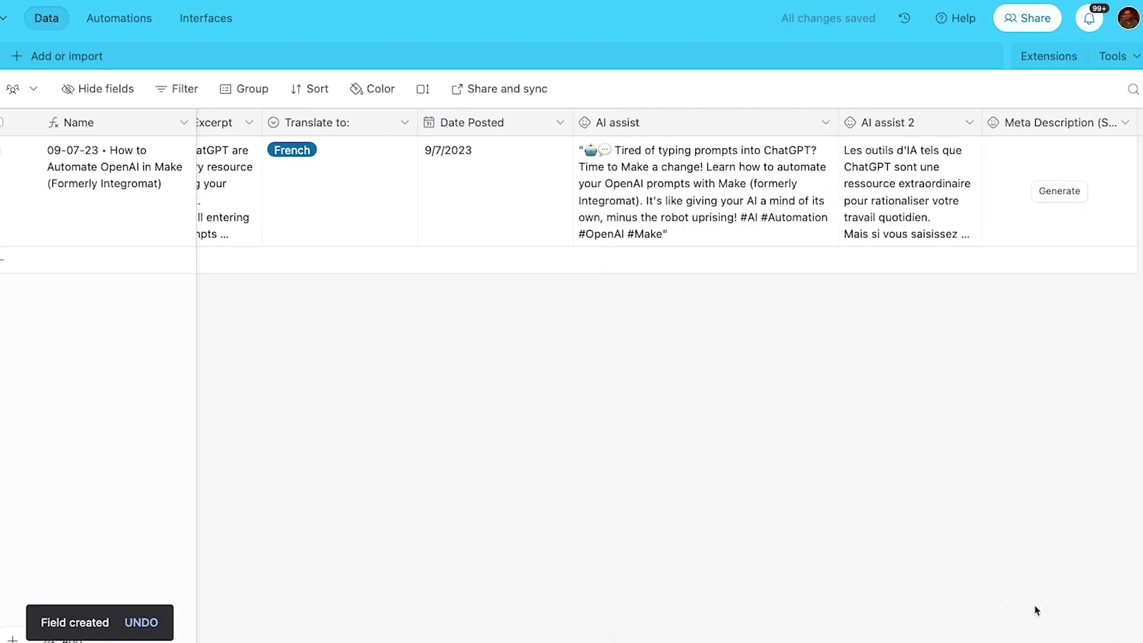
{"action": "double_click", "coordinate": [1032, 126]}
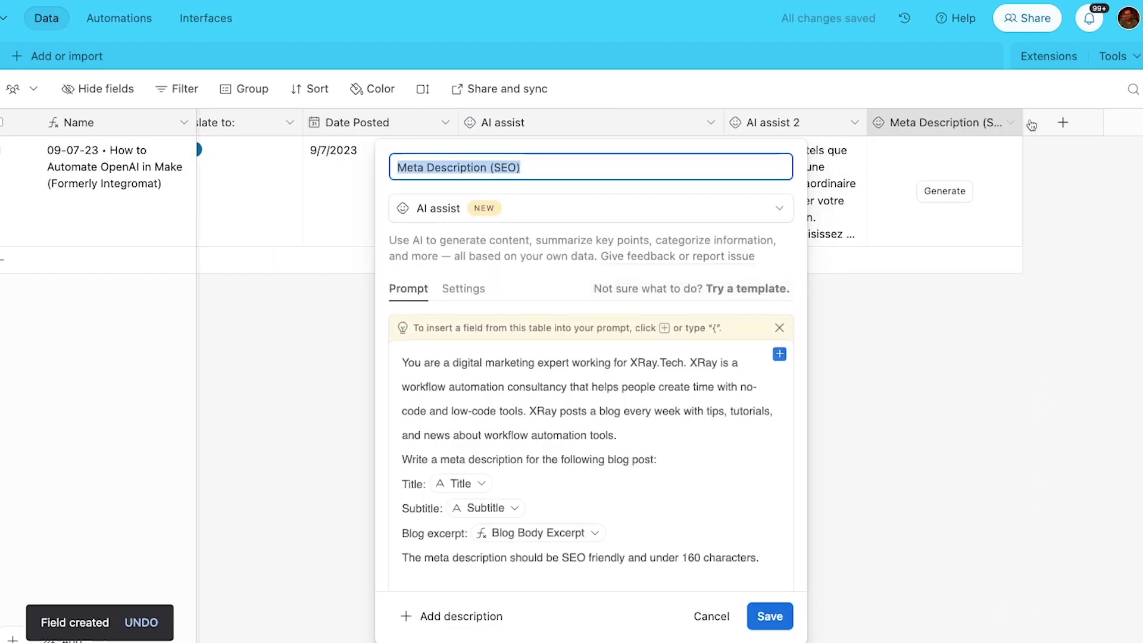
{"action": "left_click", "coordinate": [466, 292]}
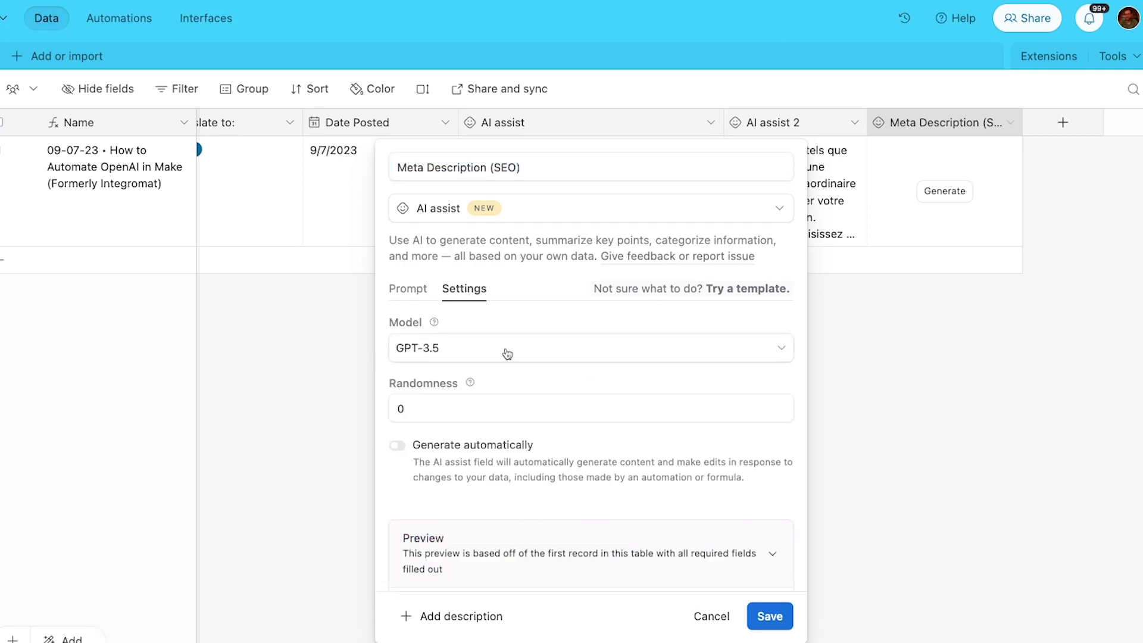
{"action": "left_click", "coordinate": [506, 355]}
{"action": "left_click", "coordinate": [473, 458]}
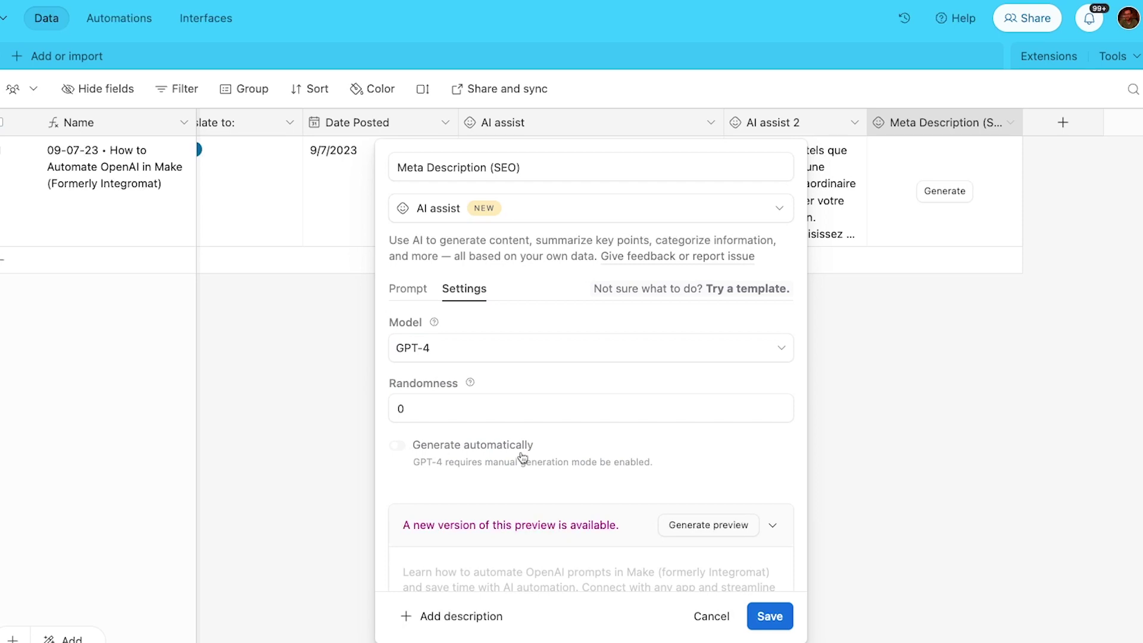
{"action": "left_click", "coordinate": [770, 617]}
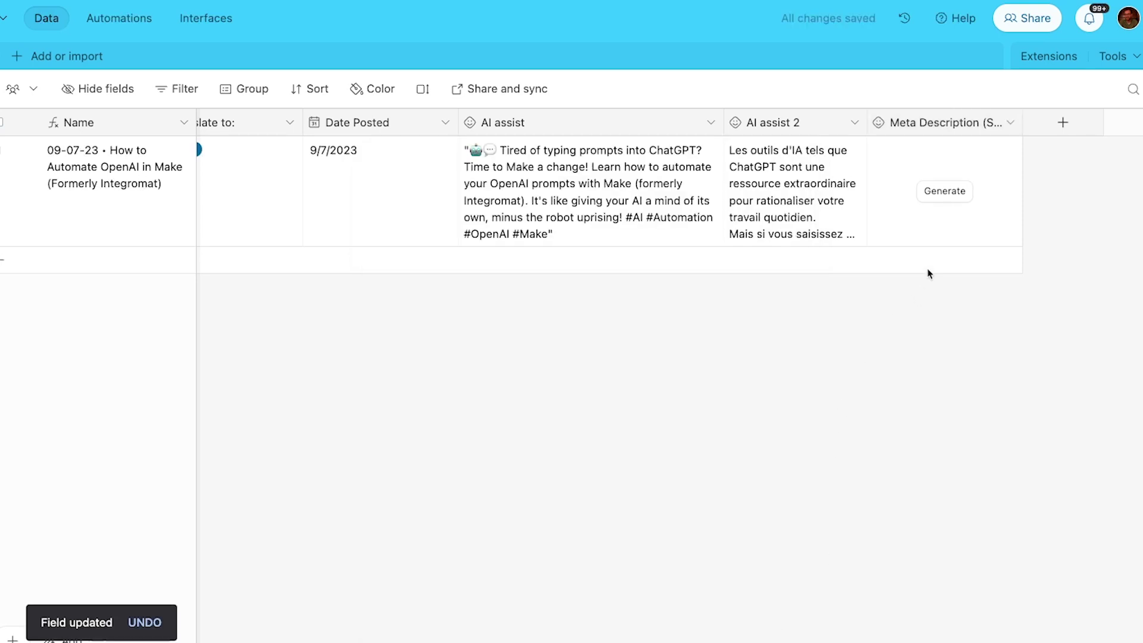
Step: Generate the blog post's meta description, widen the column, and read the full text
{"action": "left_click", "coordinate": [938, 191]}
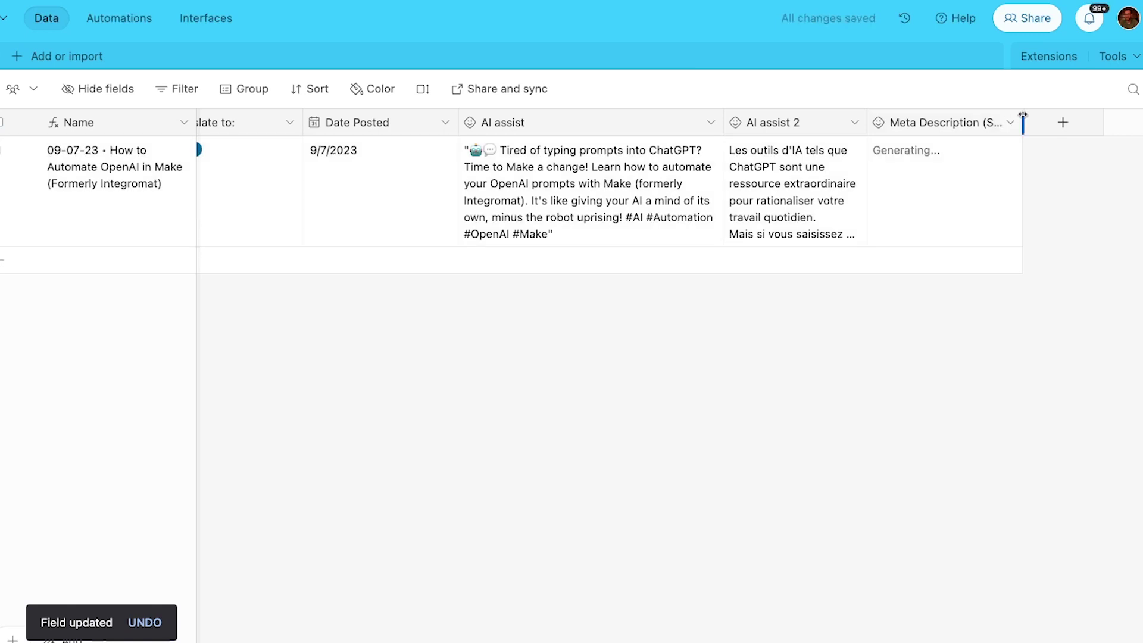
{"action": "left_click_drag", "start_coordinate": [1023, 119], "coordinate": [1047, 115]}
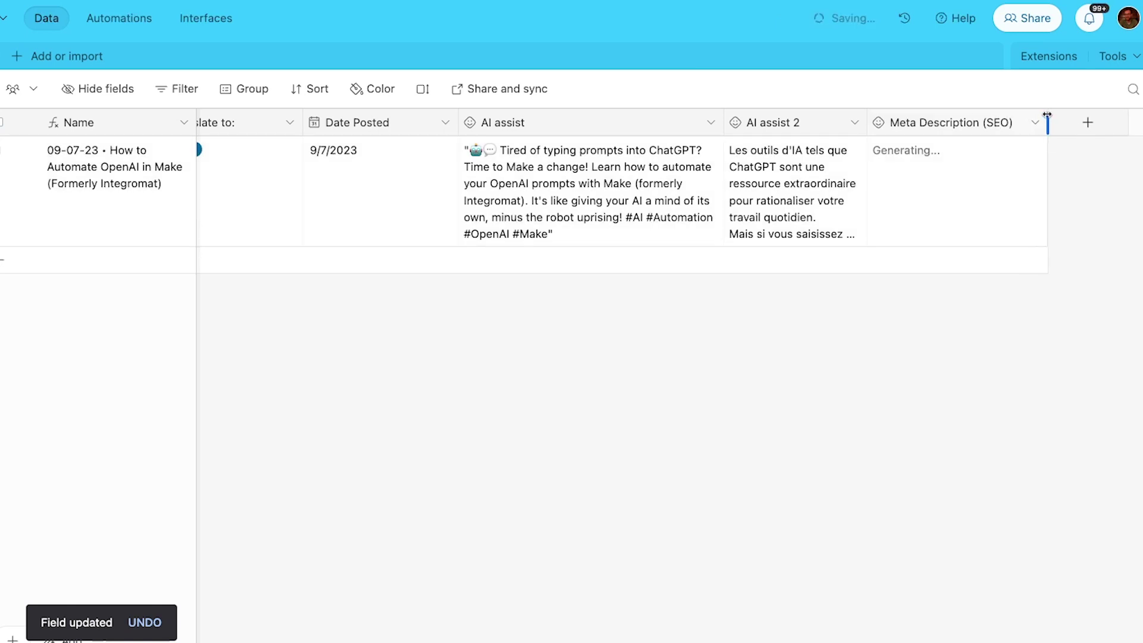
{"action": "left_click", "coordinate": [1005, 163]}
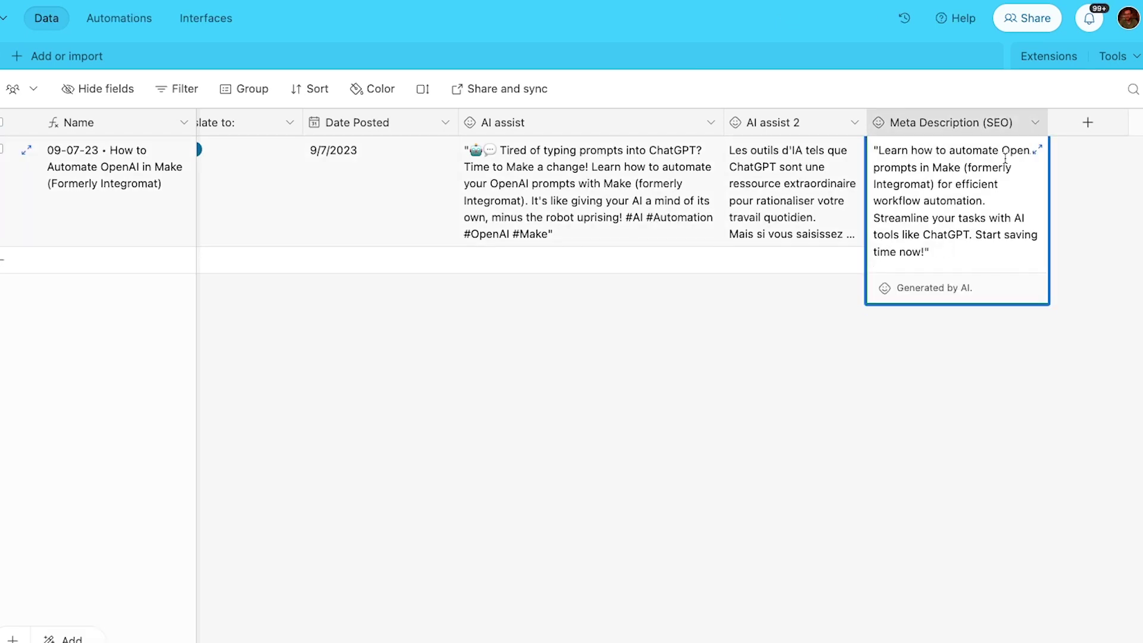
{"action": "left_click", "coordinate": [1038, 149]}
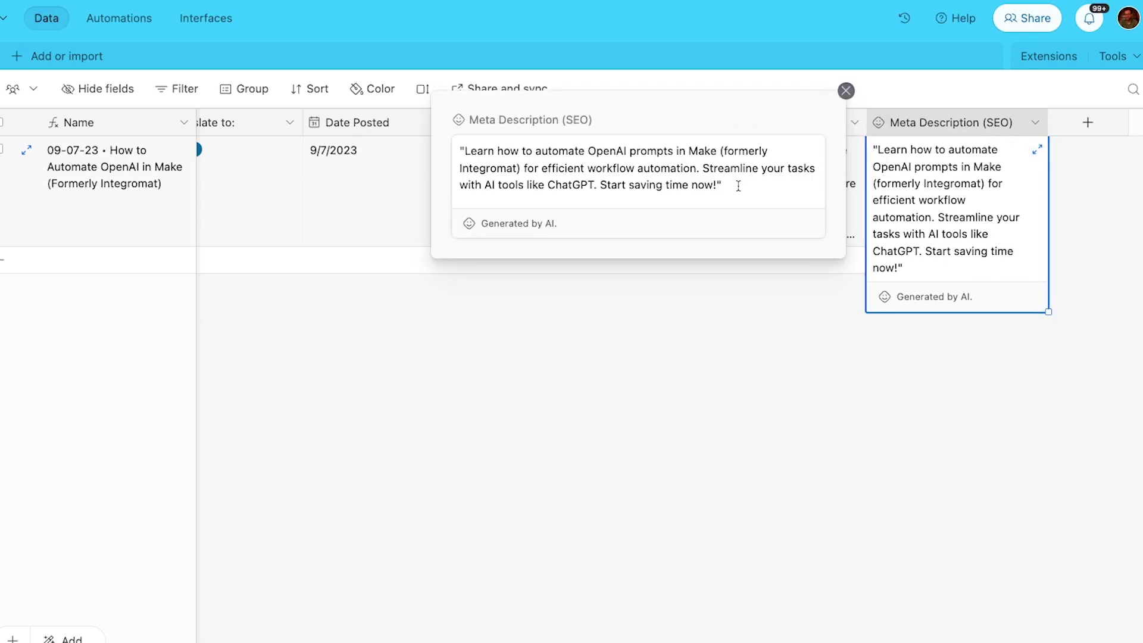
{"action": "key", "text": "Escape"}
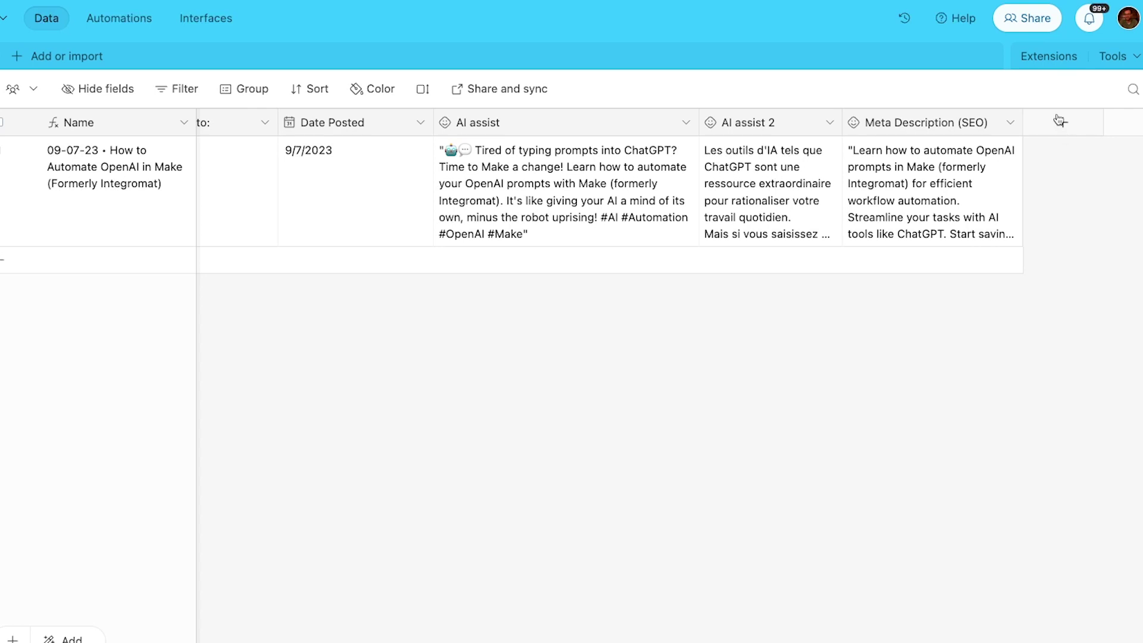
Step: Create a formula field LEN({Meta Description (SEO)}) showing a 176-character count
{"action": "left_click", "coordinate": [1063, 122]}
{"action": "scroll", "coordinate": [881, 358], "scroll_direction": "down", "scroll_amount": 1}
{"action": "scroll", "coordinate": [875, 370], "scroll_direction": "down", "scroll_amount": 5}
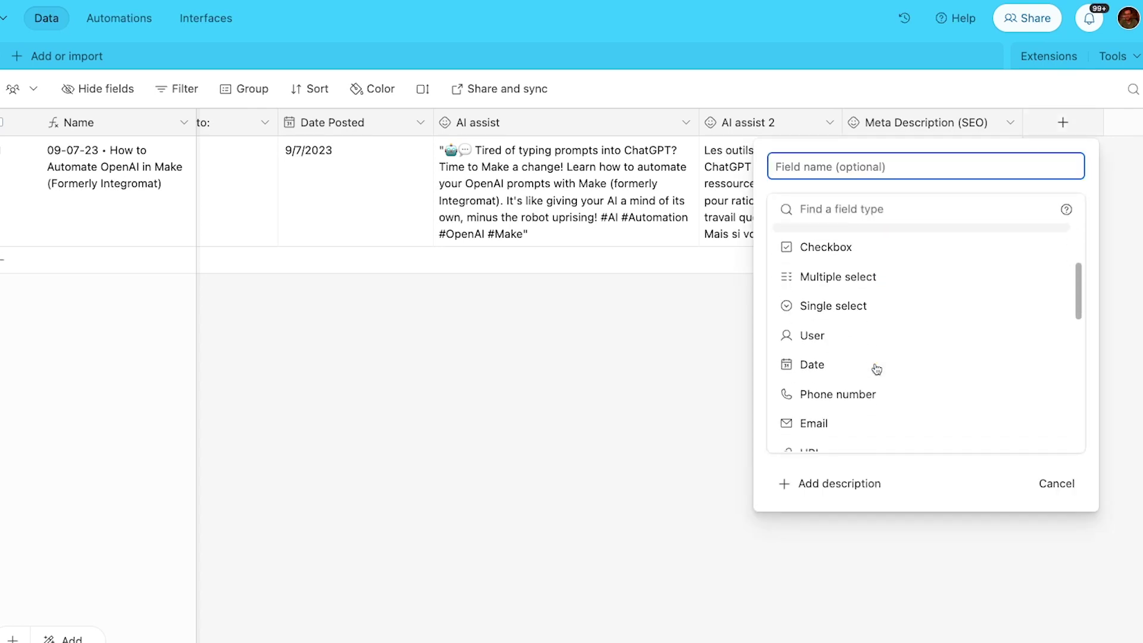
{"action": "scroll", "coordinate": [856, 405], "scroll_direction": "down", "scroll_amount": 3}
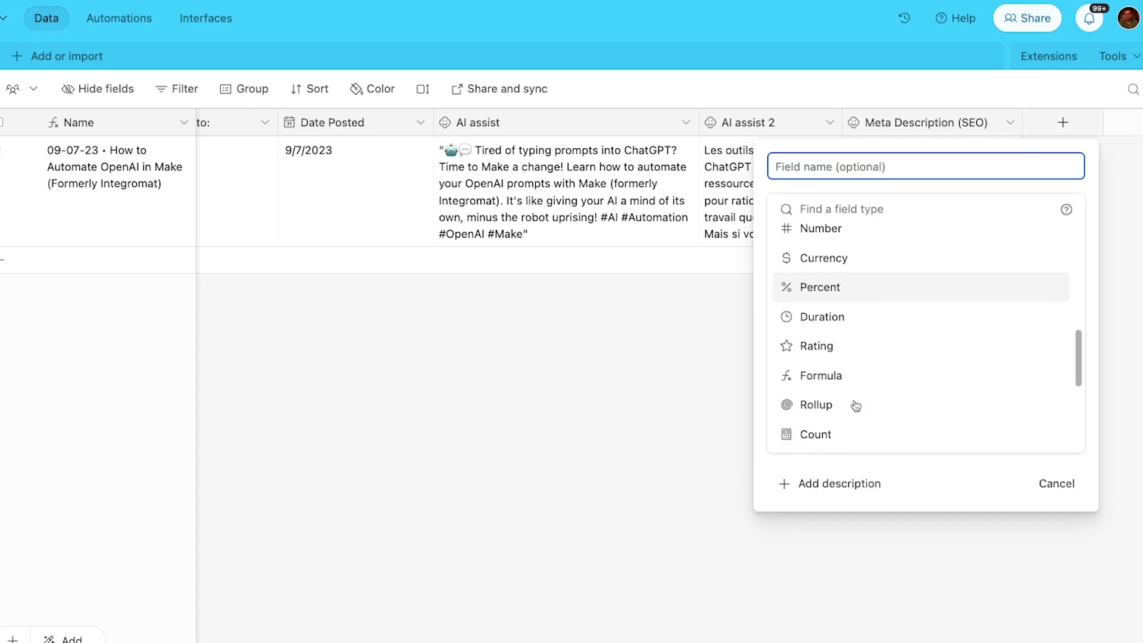
{"action": "left_click", "coordinate": [842, 380]}
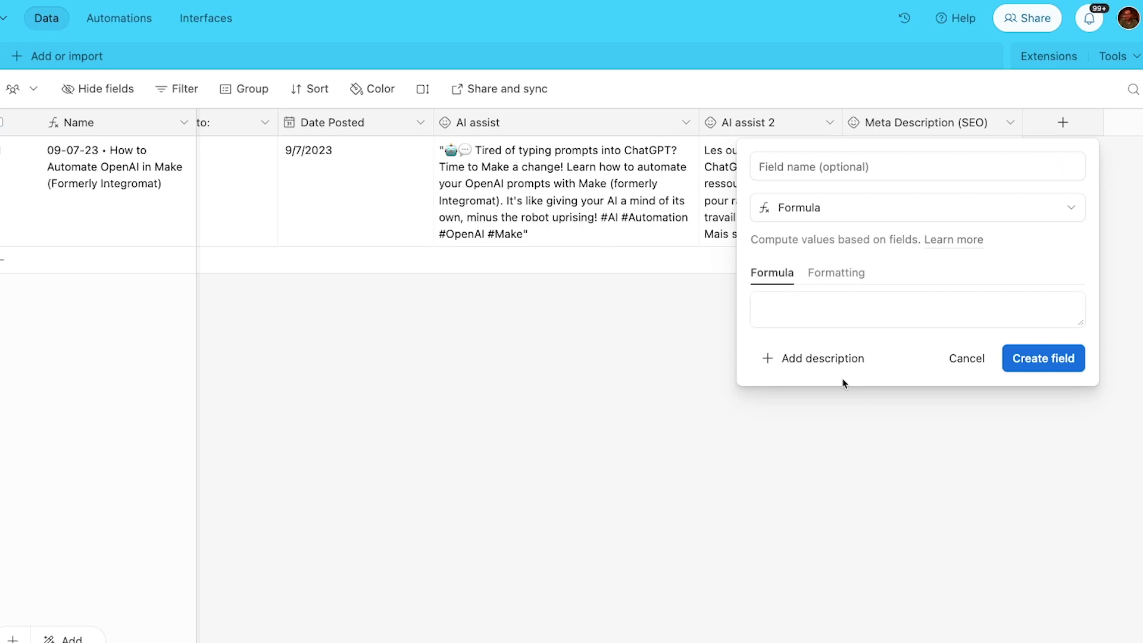
{"action": "left_click", "coordinate": [809, 309]}
{"action": "type", "text": "len"}
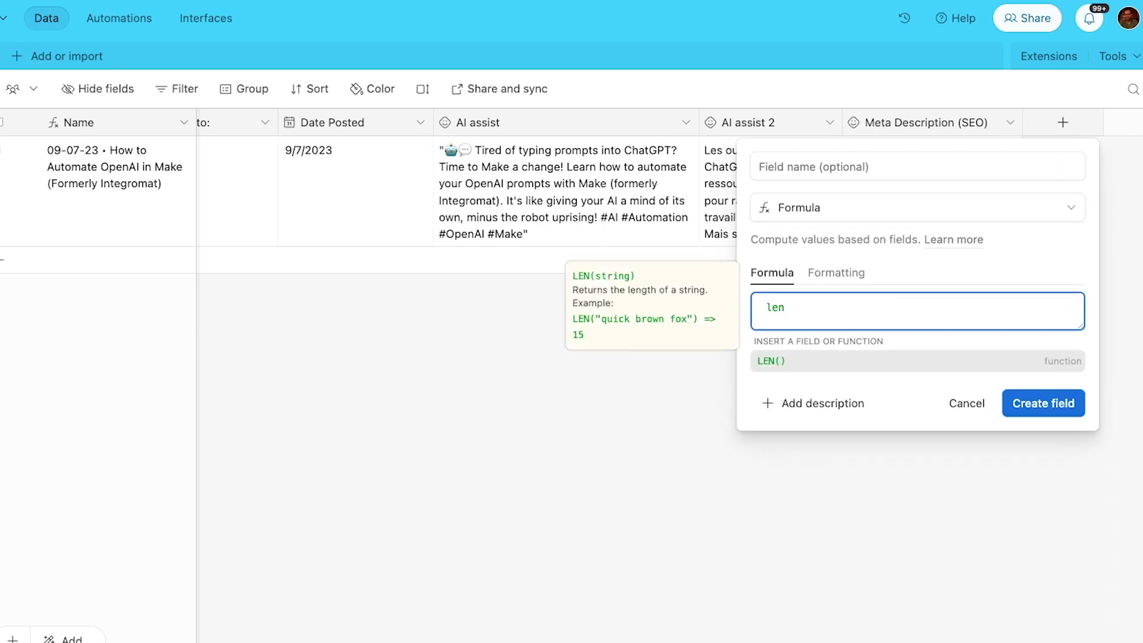
{"action": "key", "text": "Tab"}
{"action": "type", "text": "{meta"}
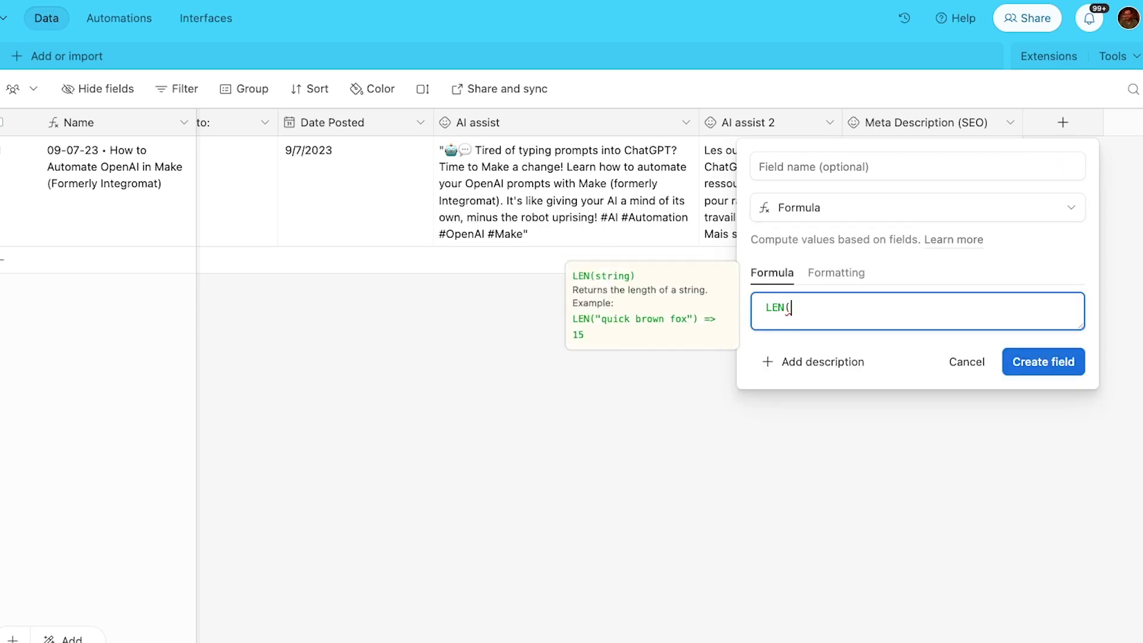
{"action": "key", "text": "Tab"}
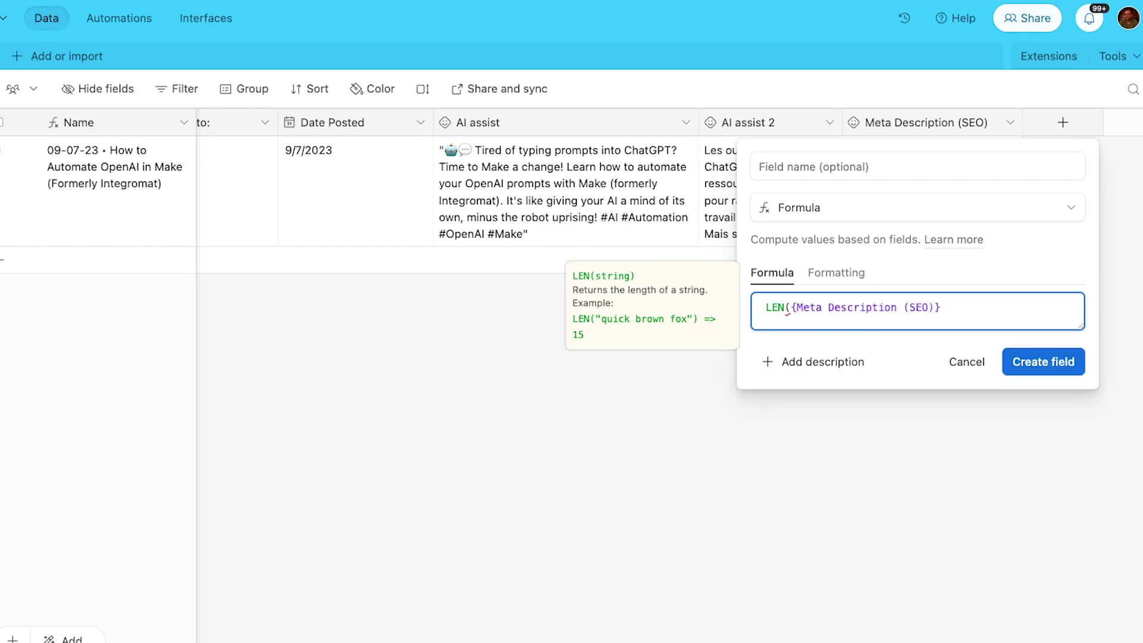
{"action": "type", "text": ")"}
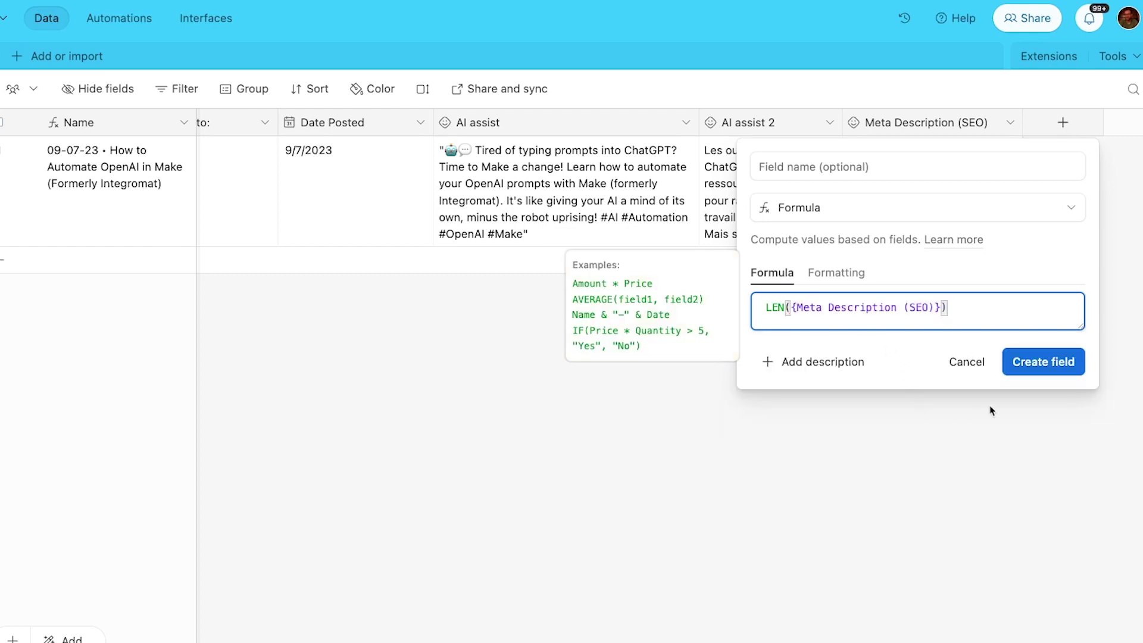
{"action": "left_click", "coordinate": [1042, 370]}
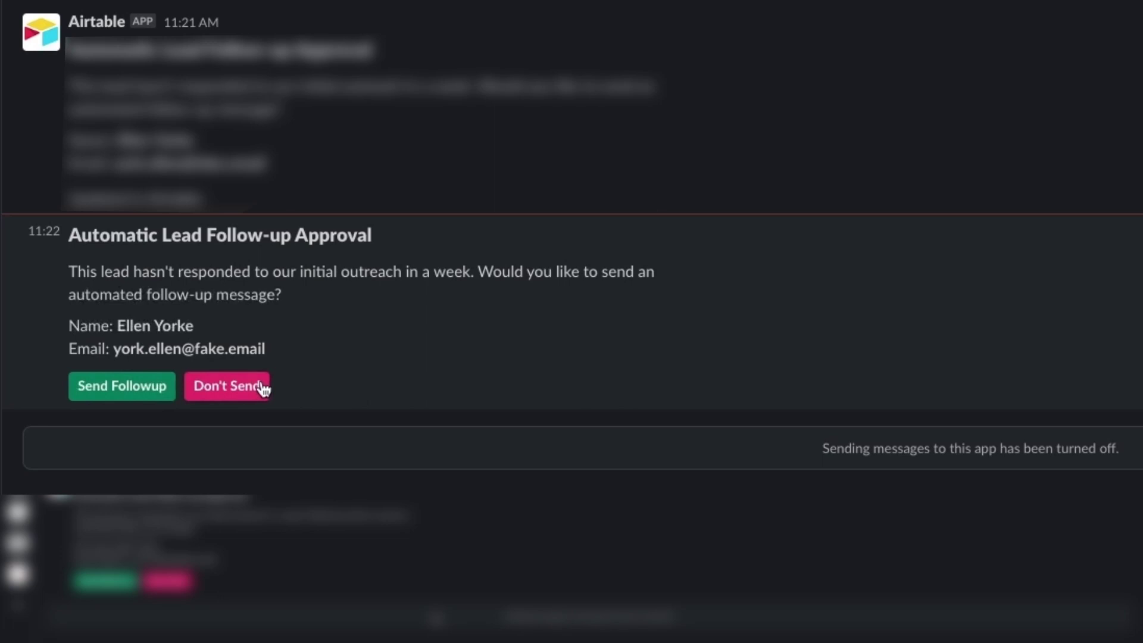
Step: Choose Send Followup on the Automatic Lead Follow-up Approval message in Slack
{"action": "left_click", "coordinate": [101, 388]}
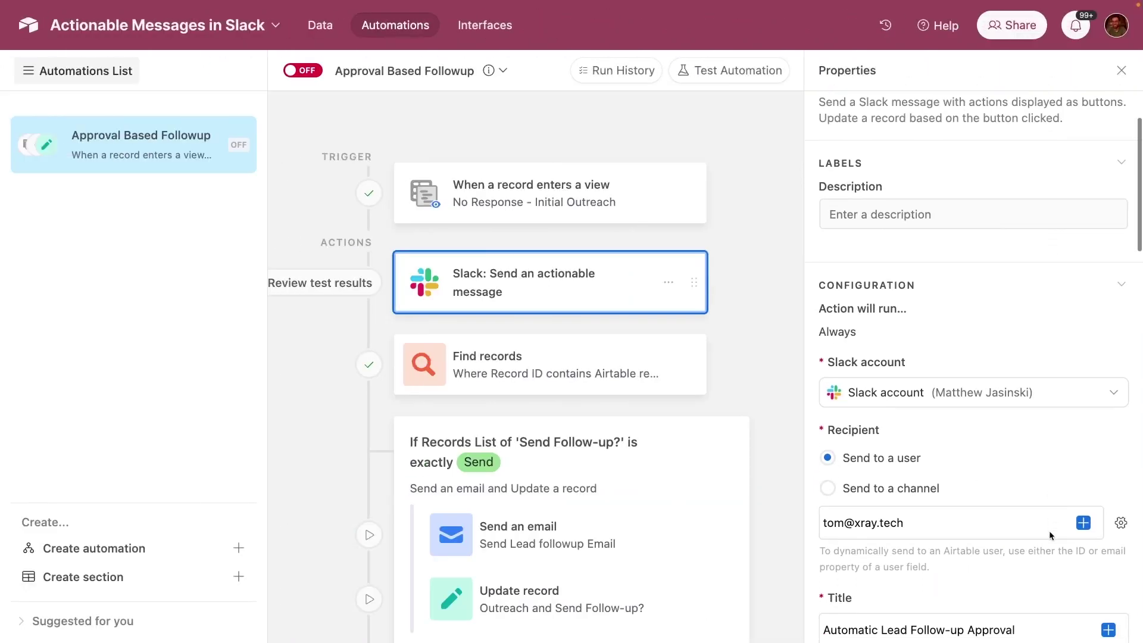
{"action": "scroll", "coordinate": [1050, 533], "scroll_direction": "down", "scroll_amount": 5}
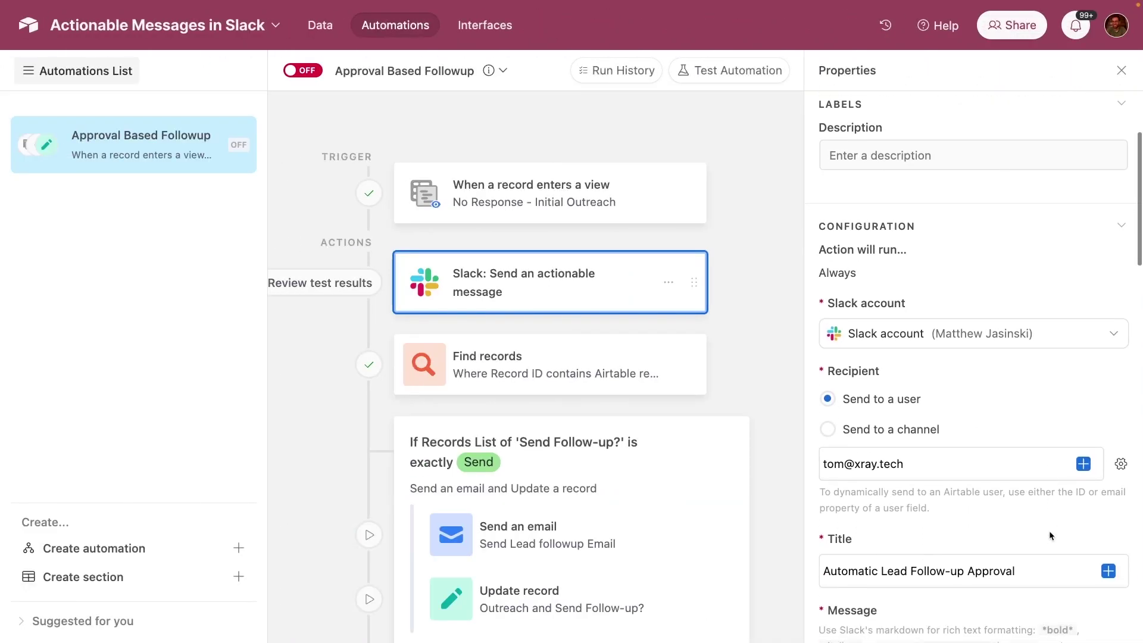
{"action": "scroll", "coordinate": [898, 339], "scroll_direction": "down", "scroll_amount": 7}
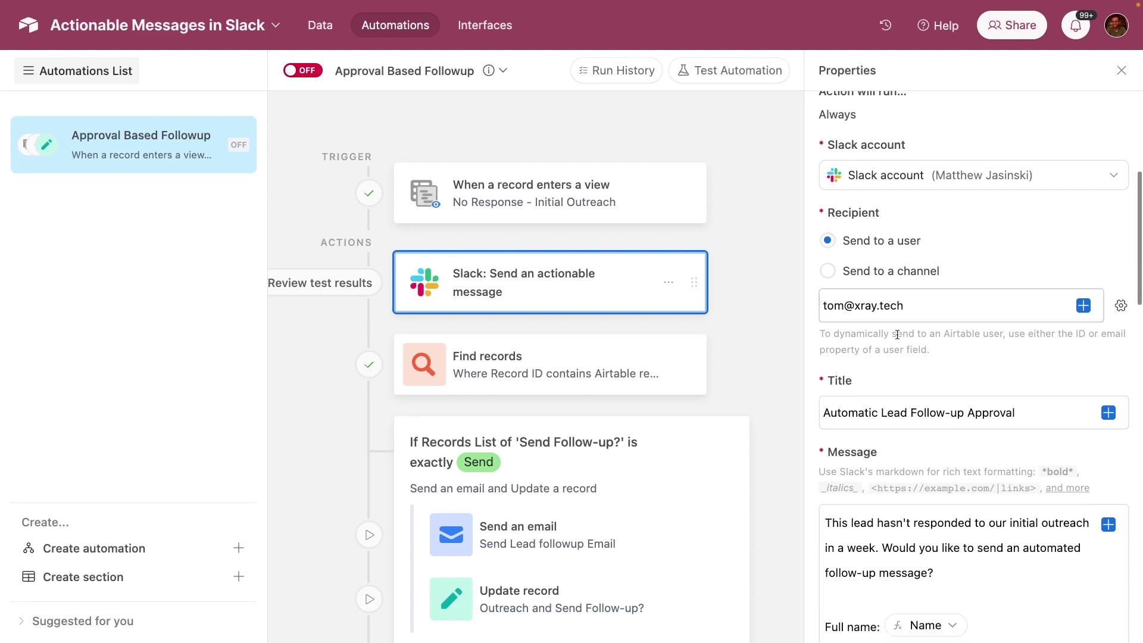
{"action": "scroll", "coordinate": [973, 335], "scroll_direction": "down", "scroll_amount": 7}
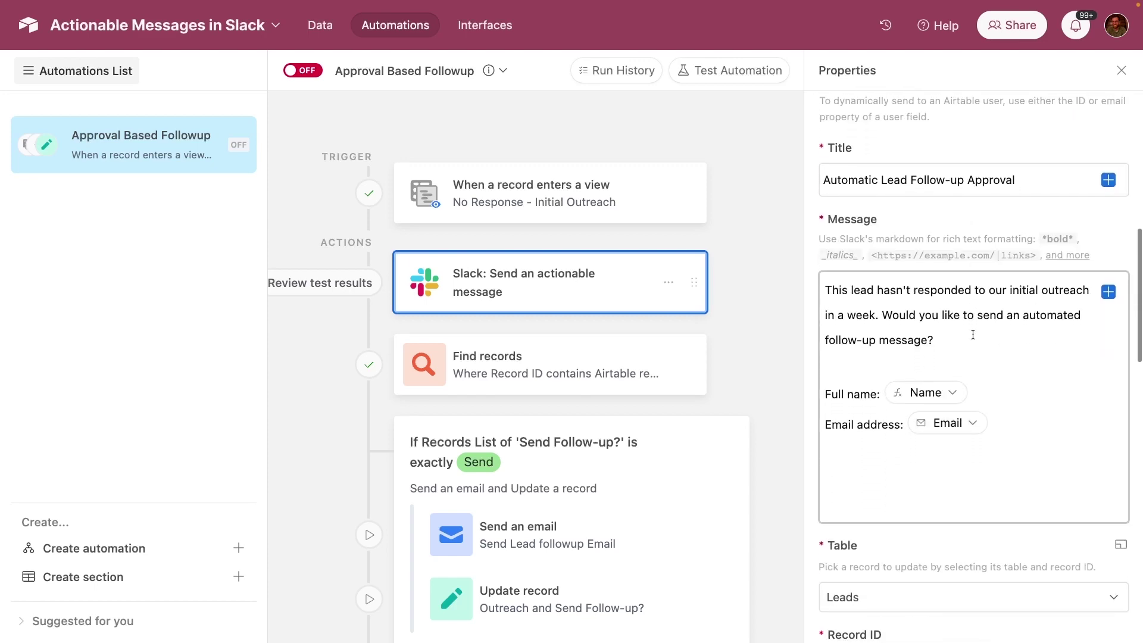
{"action": "scroll", "coordinate": [973, 333], "scroll_direction": "down", "scroll_amount": 2}
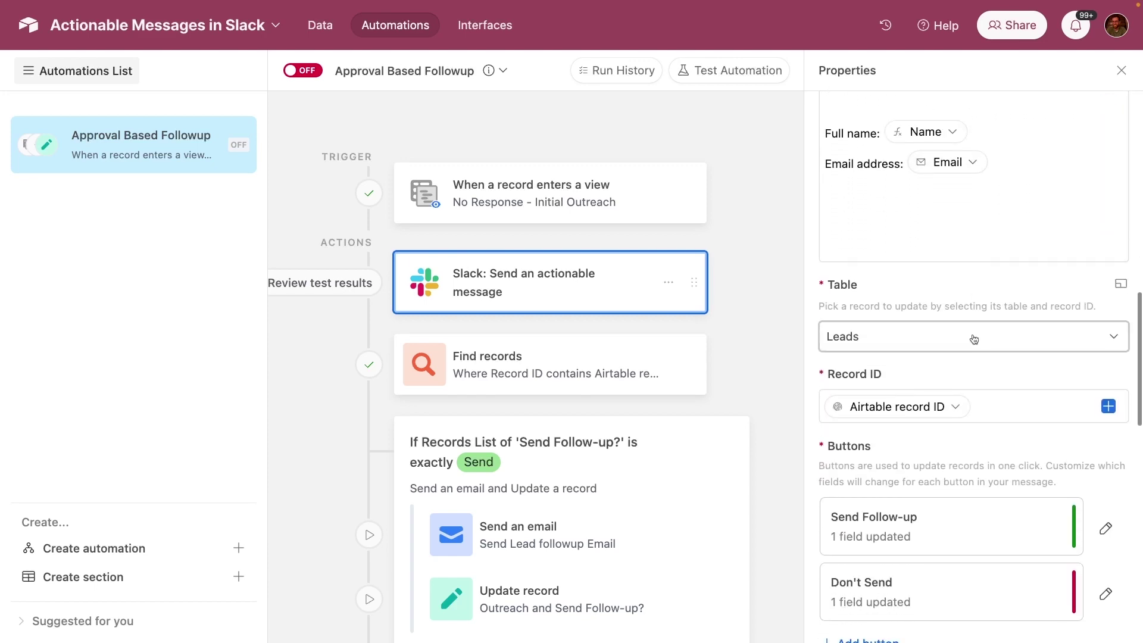